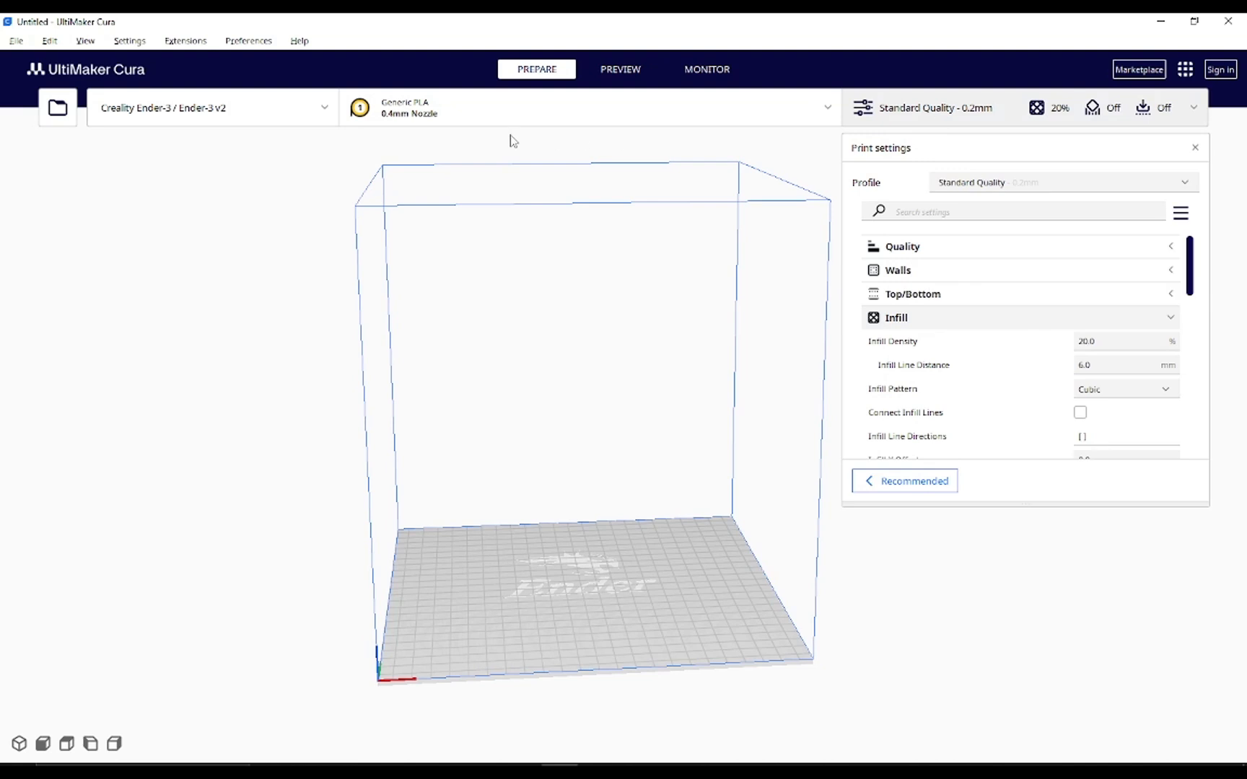
- Browse the manufacturers offered for a non-networked, non-UltiMaker printer and leave the printer setup without adding one
click(254, 109)
click(194, 238)
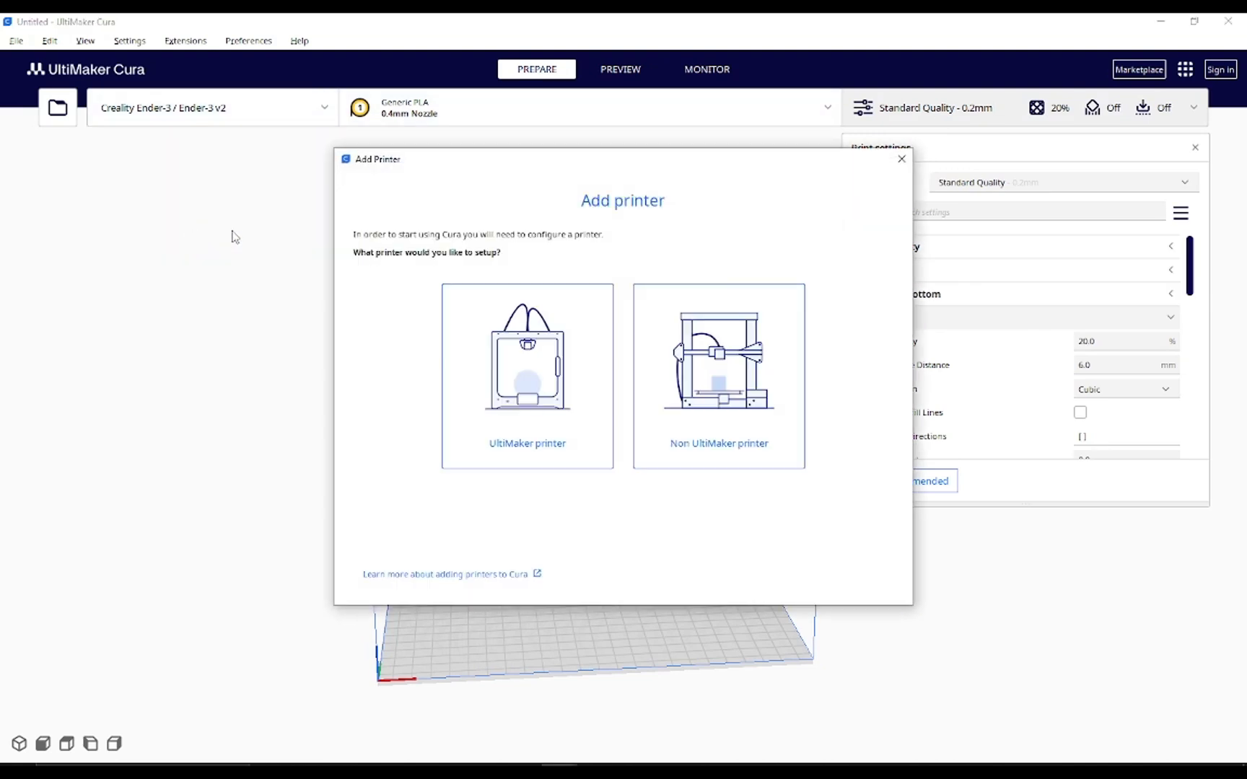
click(706, 397)
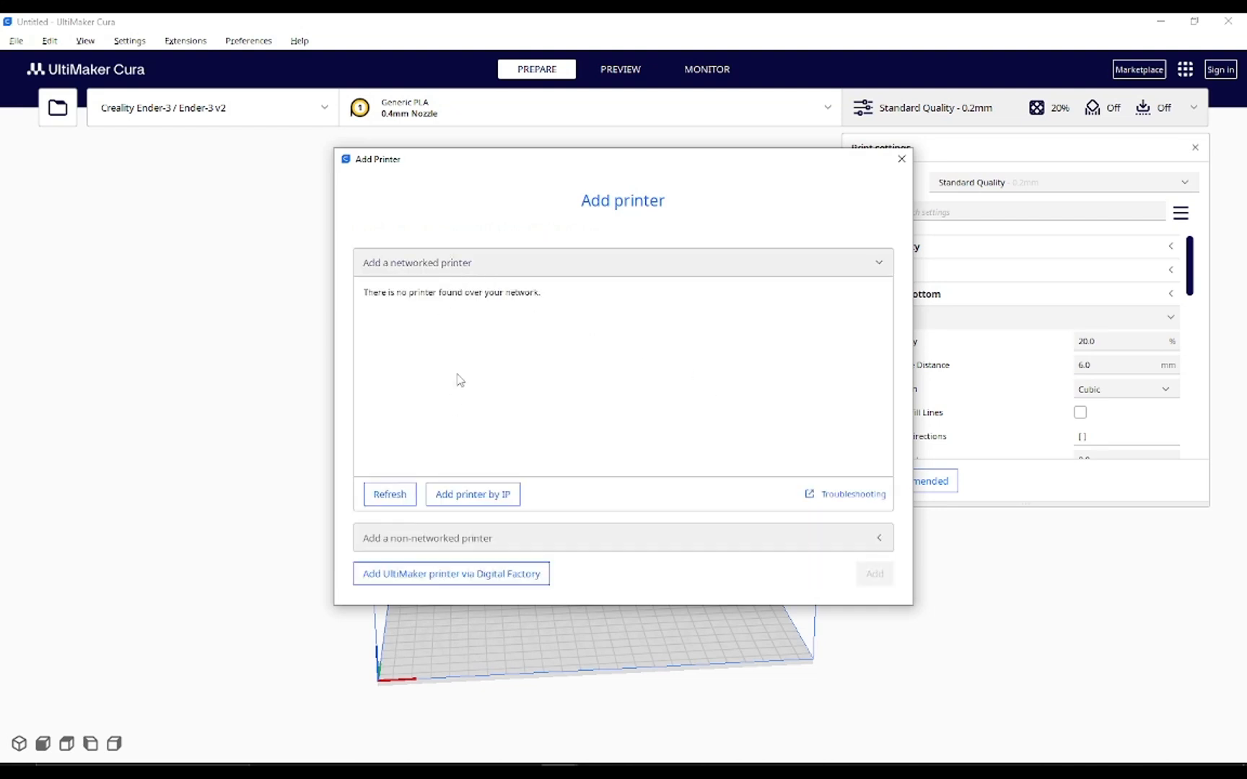
click(459, 540)
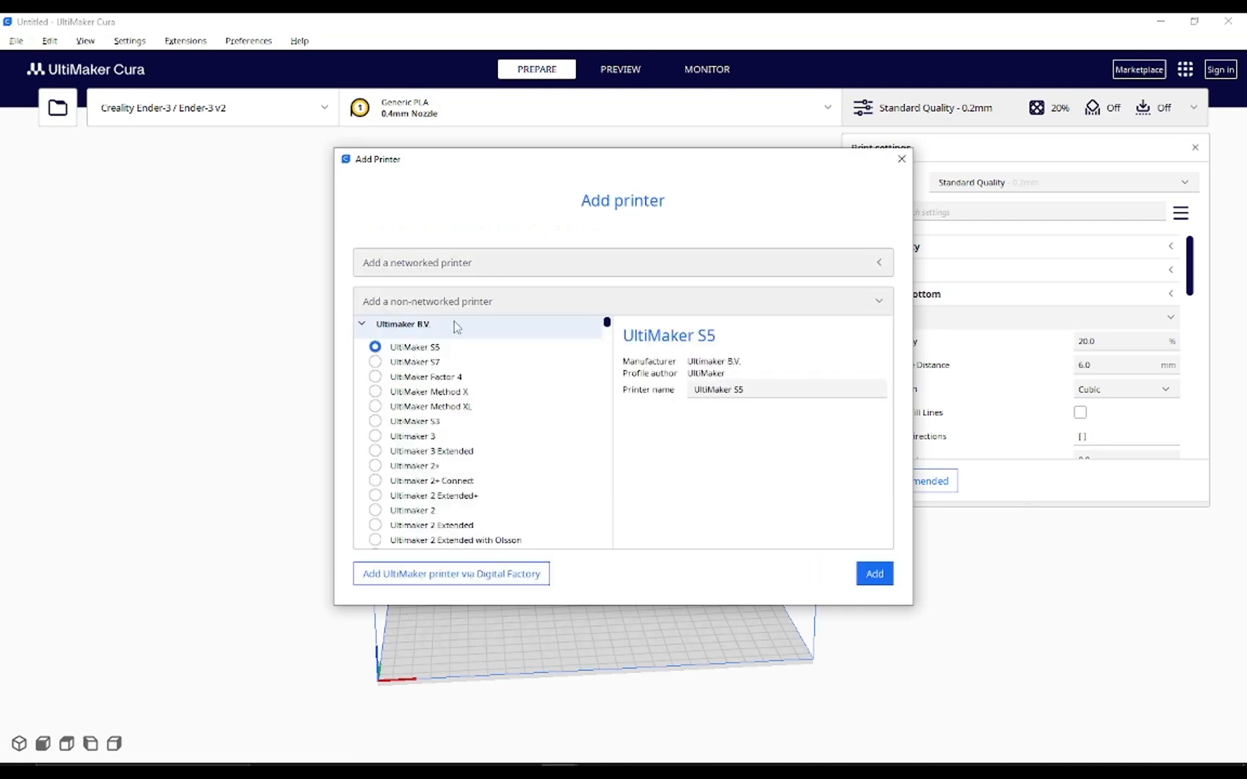
scroll(415, 375, down, 15)
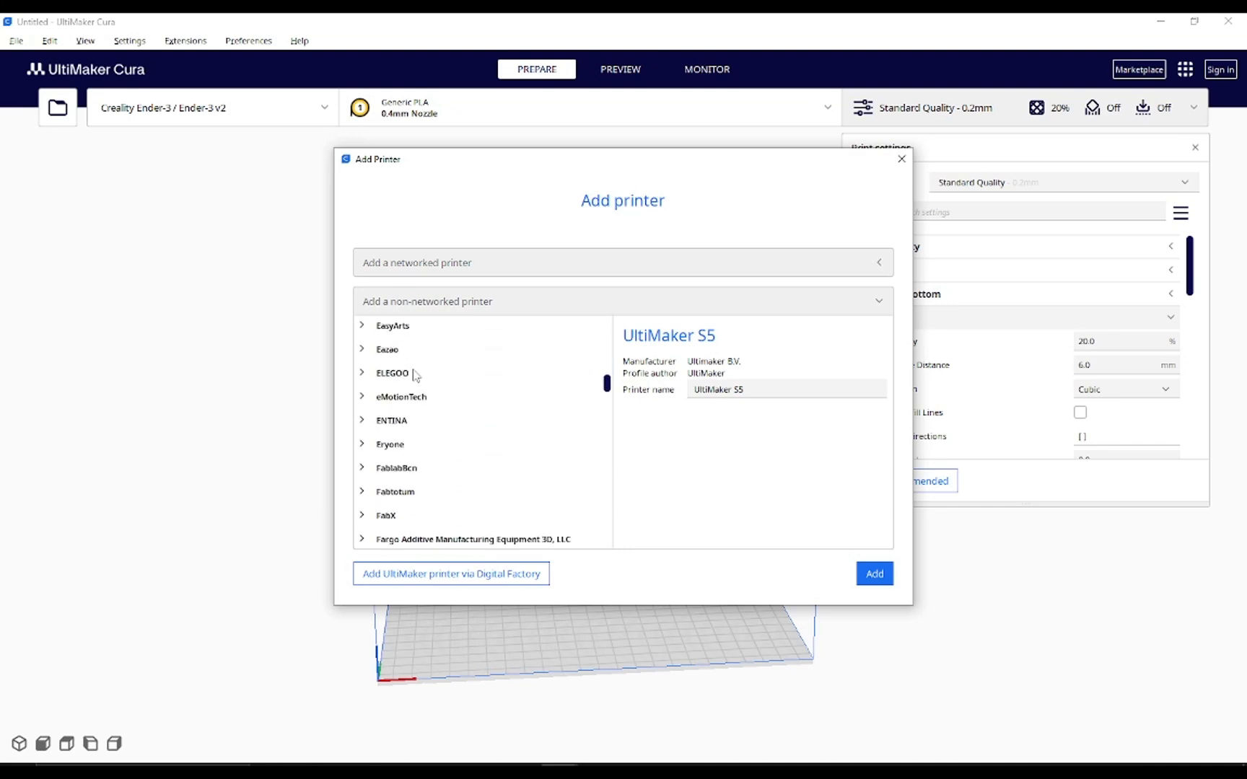
scroll(415, 375, down, 15)
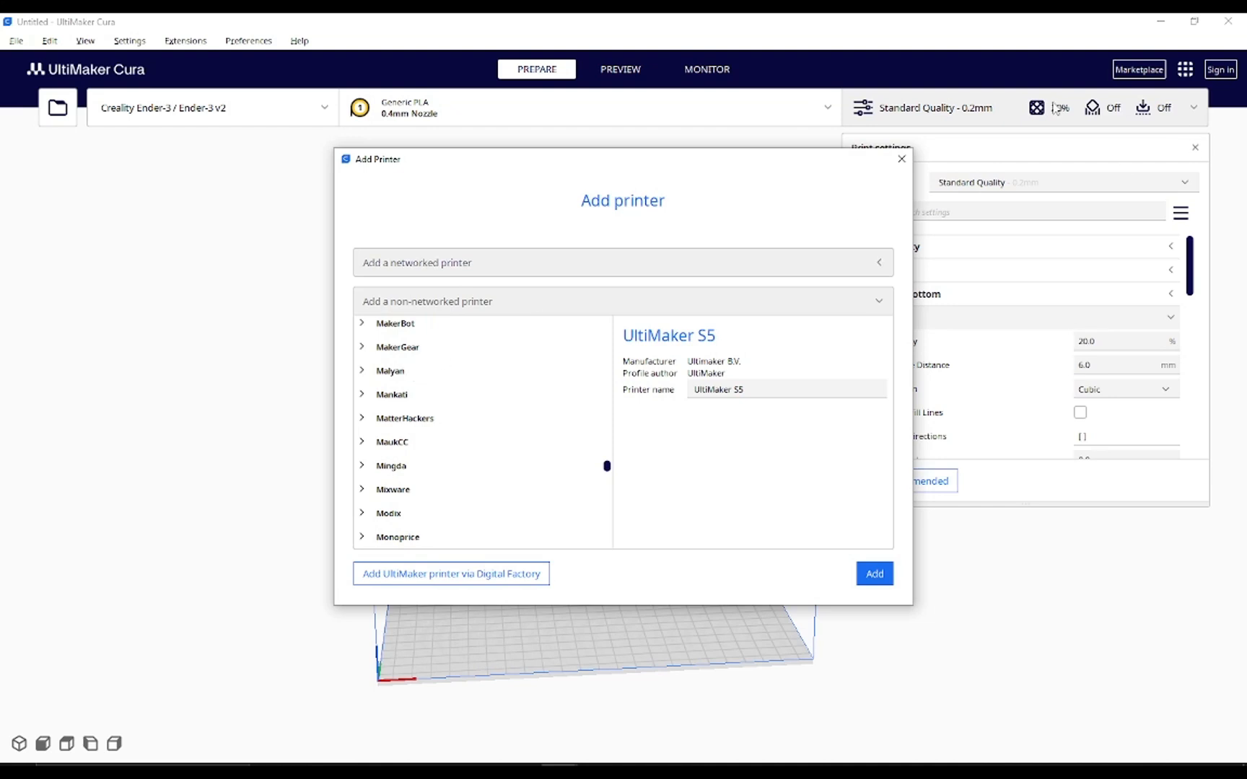
click(901, 159)
- Check the quality profiles offered for the current material, and set the material to Generic Nylon to compare its profiles
click(1061, 182)
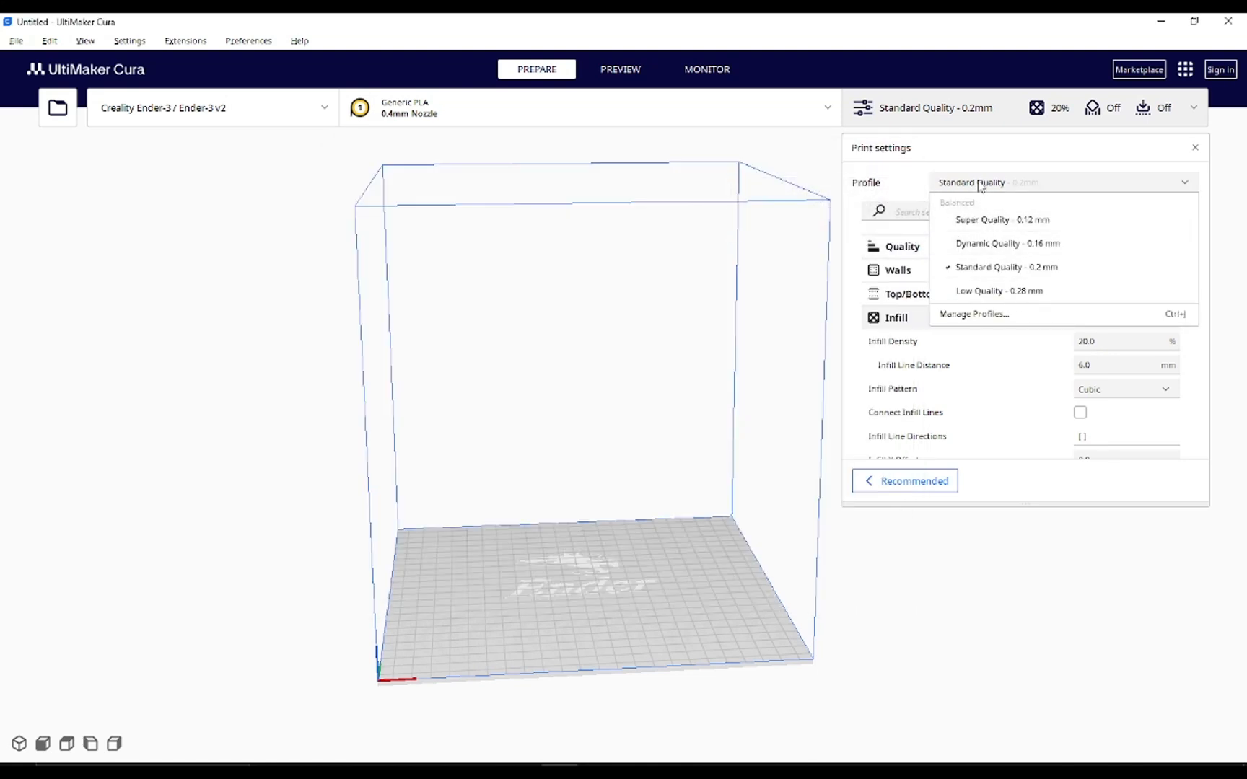
click(765, 109)
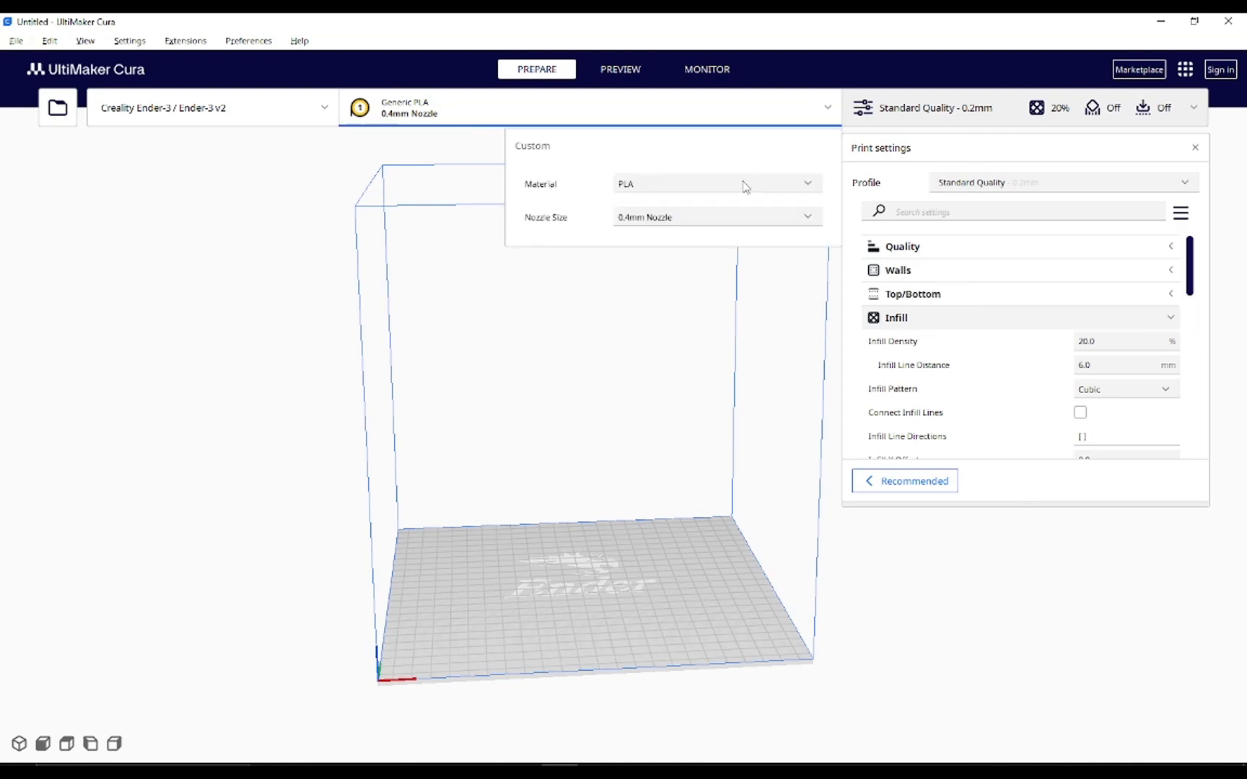
click(743, 183)
mouse_move(727, 93)
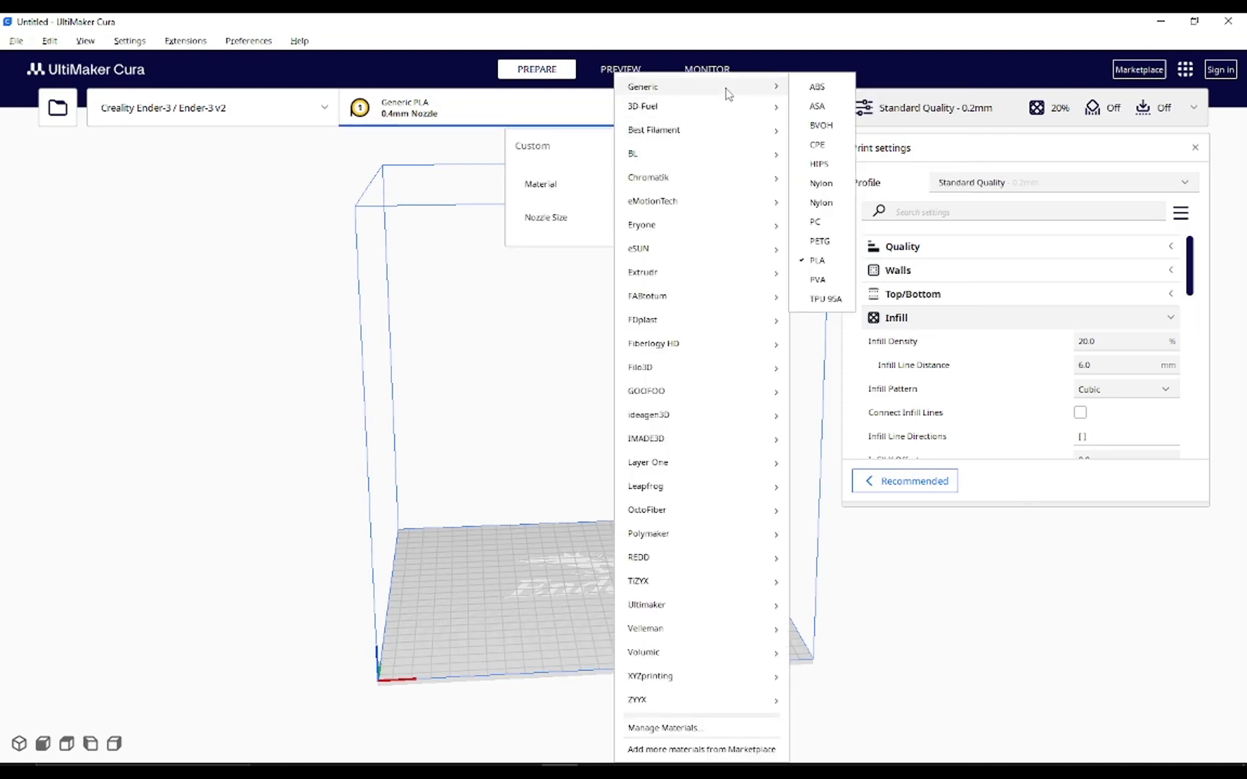
click(824, 185)
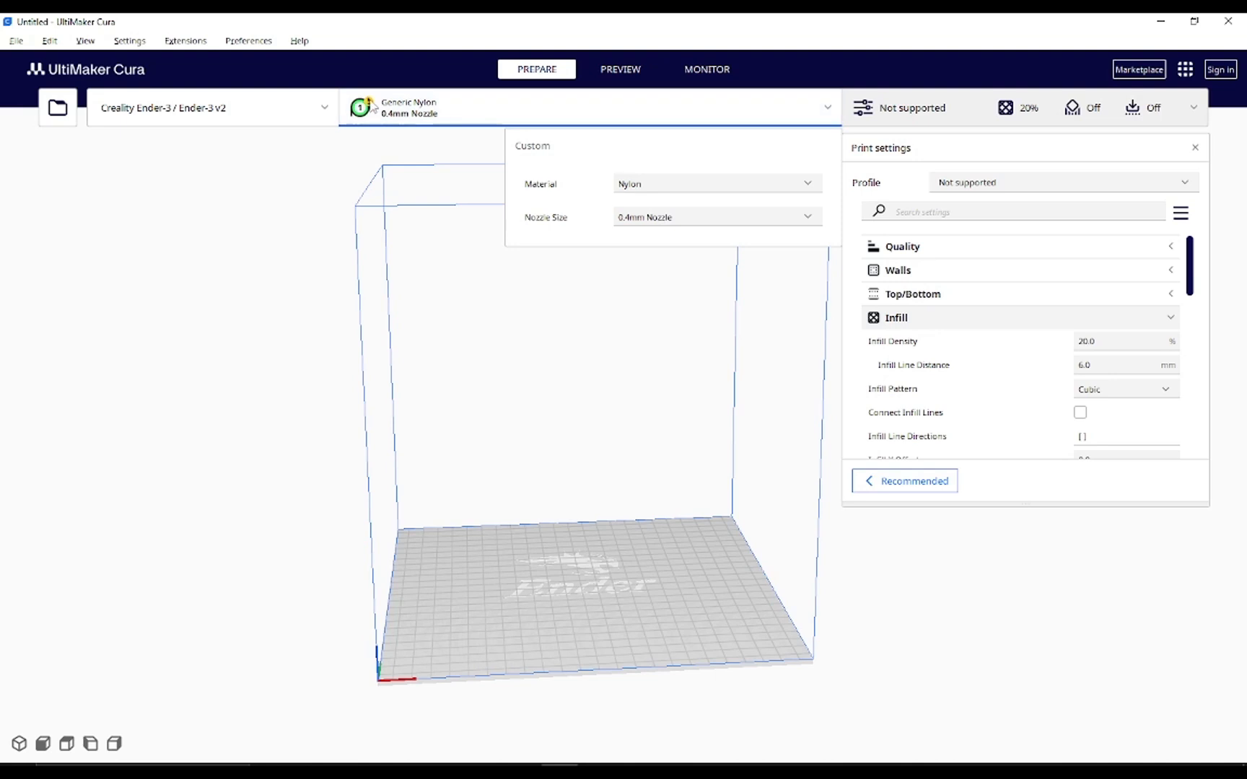
mouse_move(370, 112)
click(979, 183)
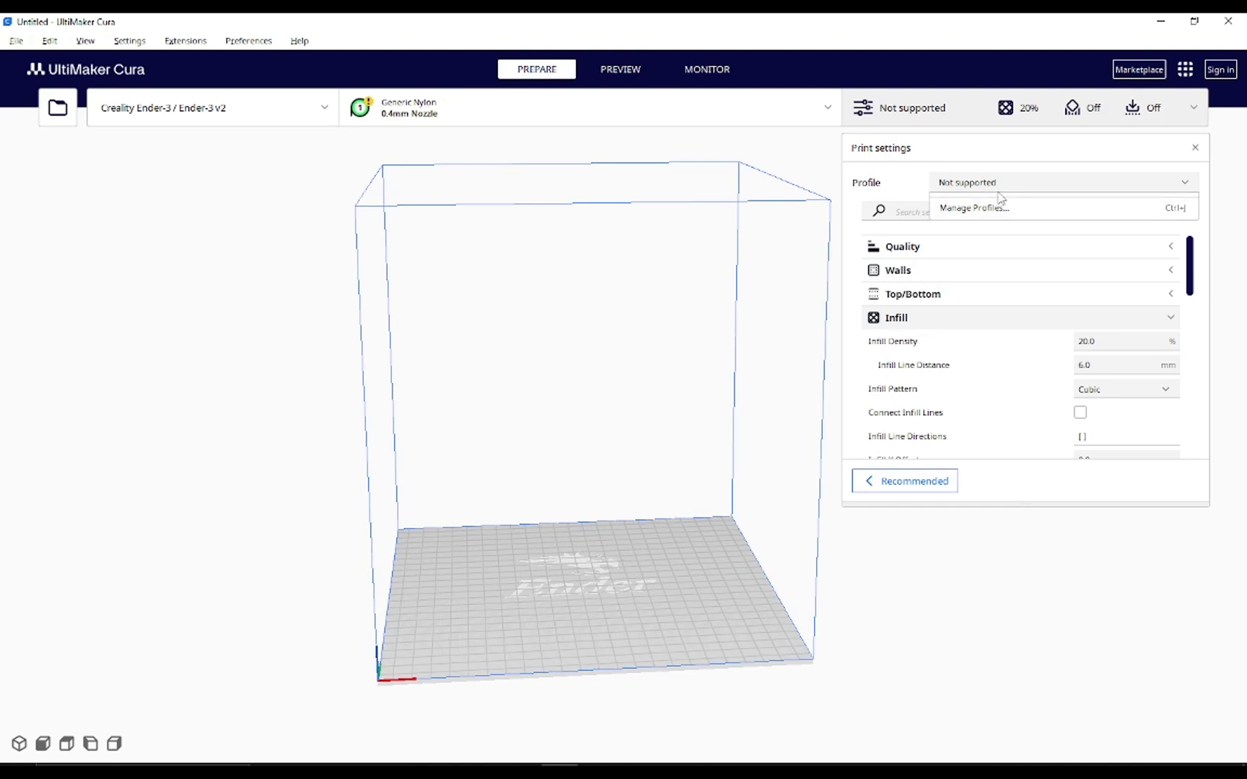
click(1152, 208)
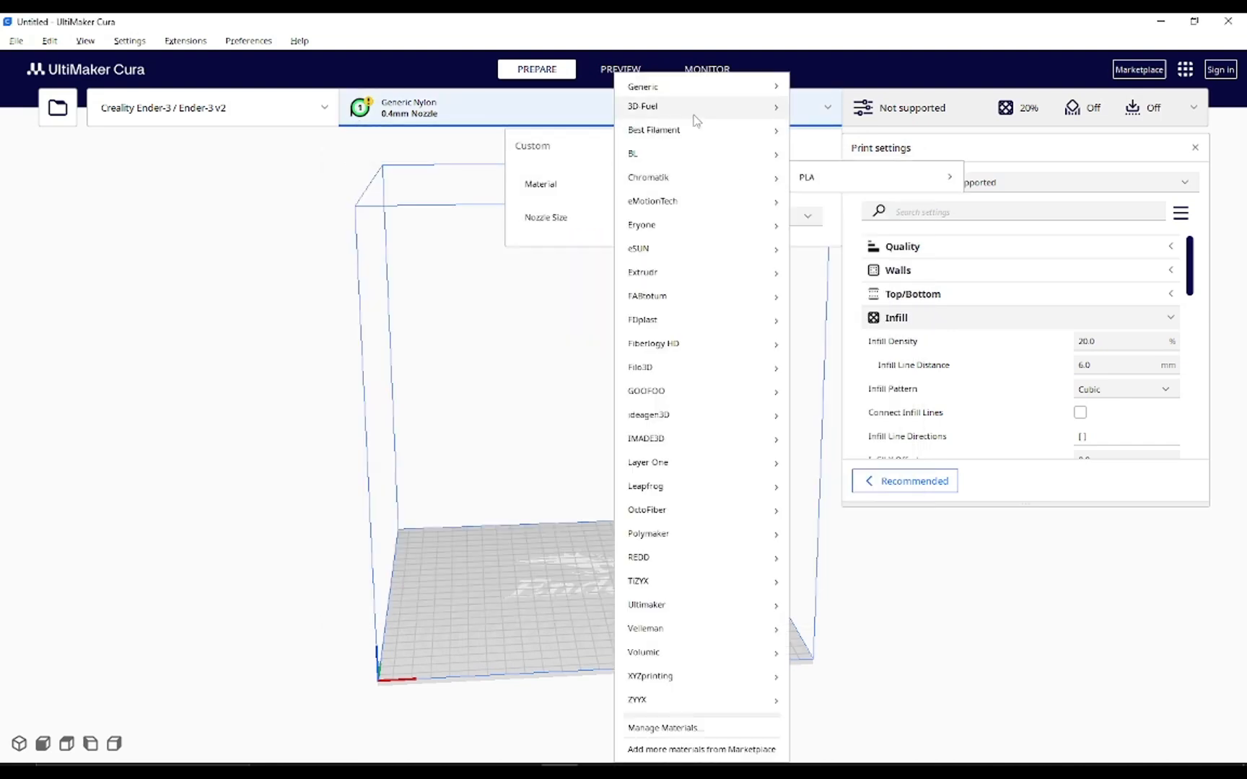
- Set the material to Generic PLA and review the Dynamic, Standard, Low and Super Quality profiles in the profile manager
mouse_move(695, 87)
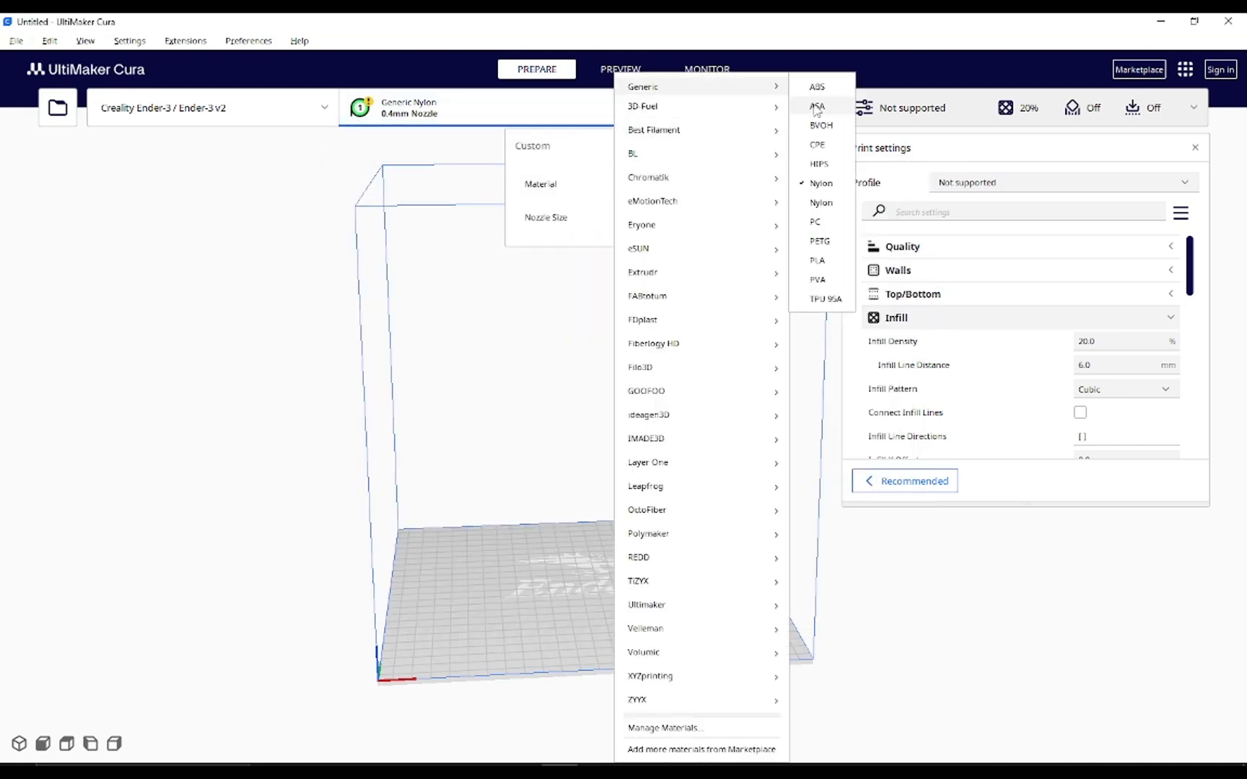
click(816, 260)
click(971, 186)
click(973, 314)
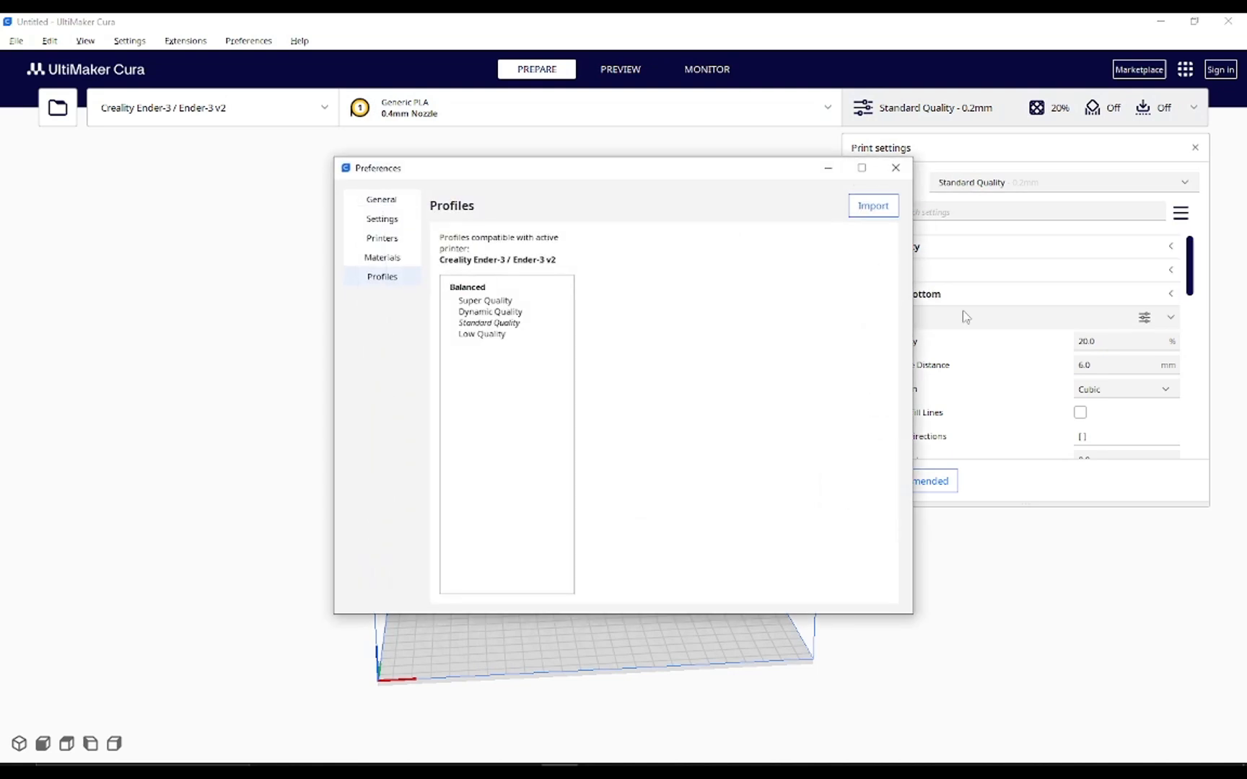
click(482, 312)
click(489, 324)
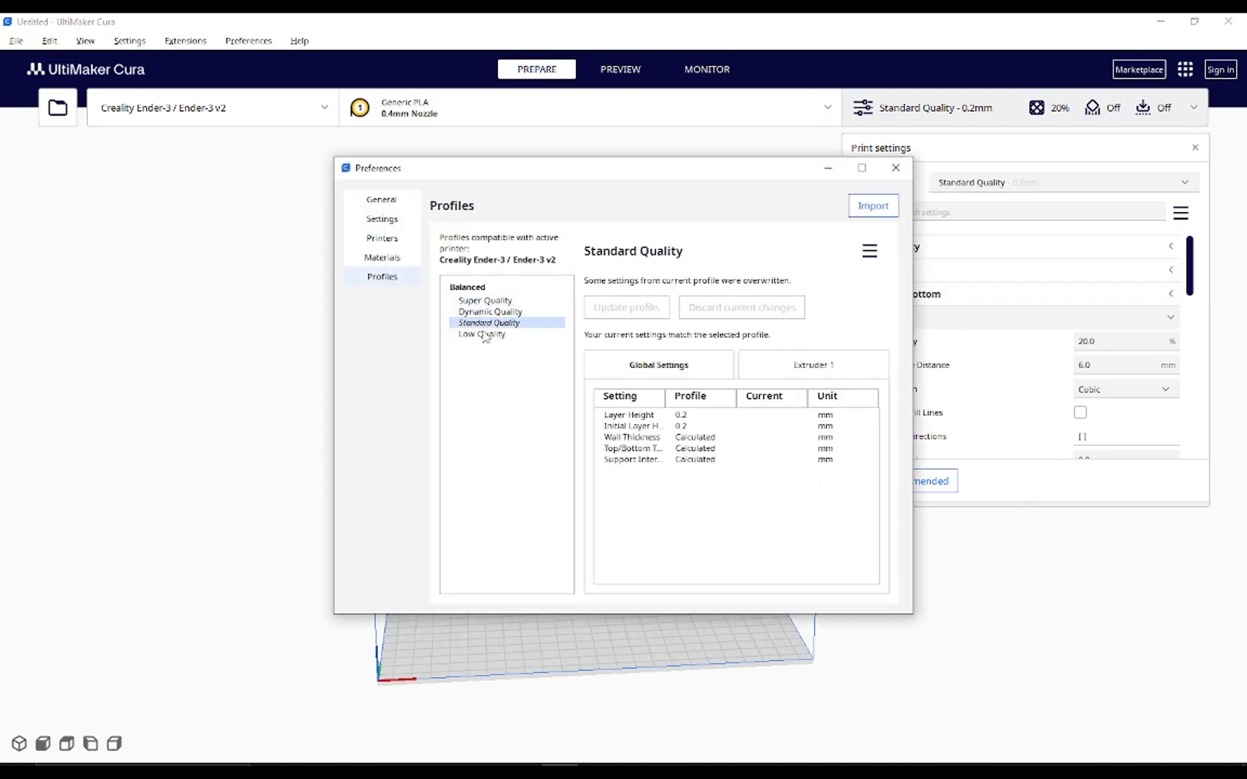
click(484, 334)
click(491, 301)
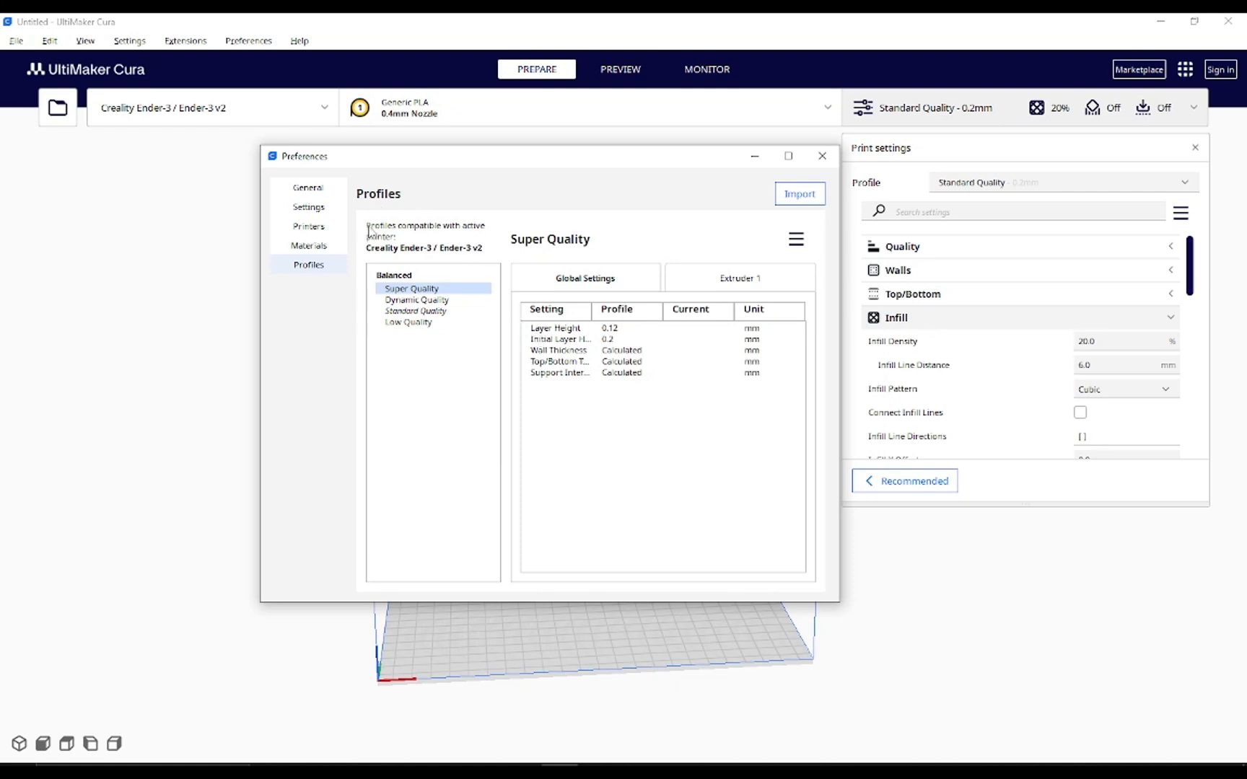
click(822, 156)
- Open the material manager and duplicate the Generic PLA material
click(686, 117)
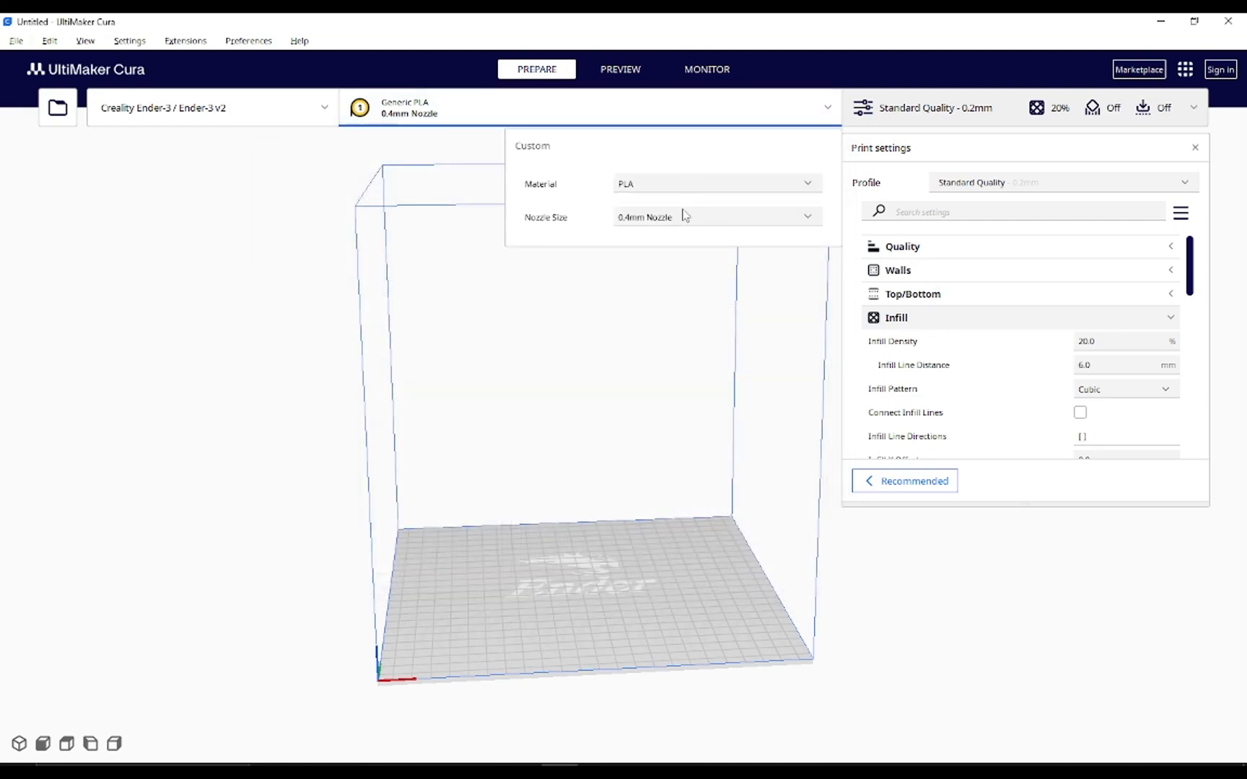
click(694, 190)
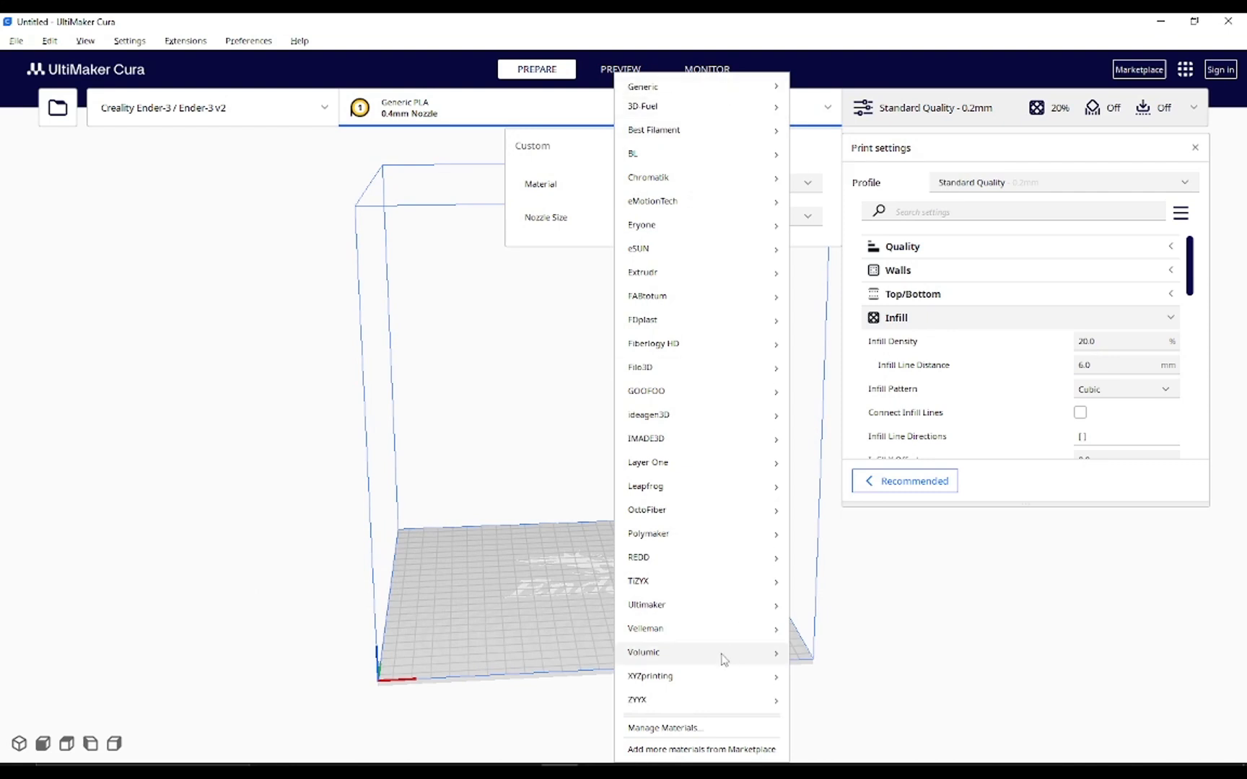
click(678, 727)
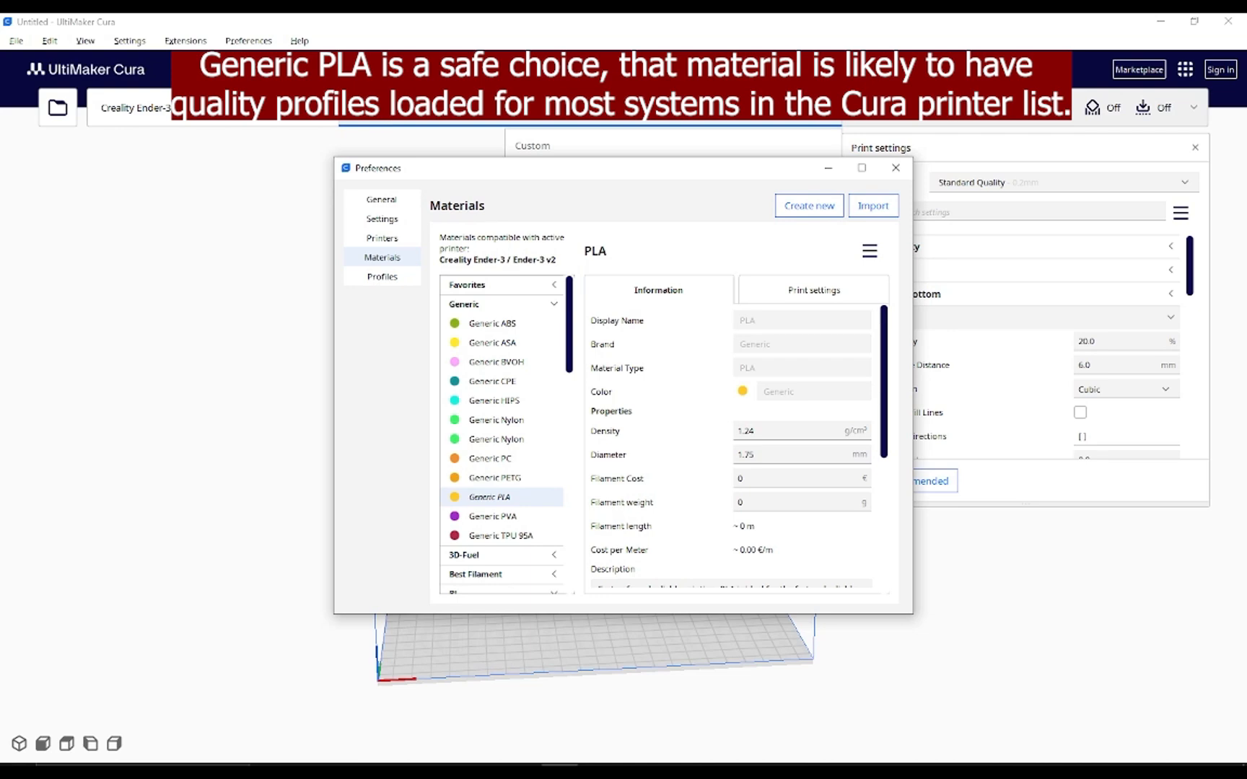
mouse_move(797, 173)
mouse_down()
mouse_move(673, 163)
mouse_move(886, 172)
mouse_move(812, 167)
mouse_up()
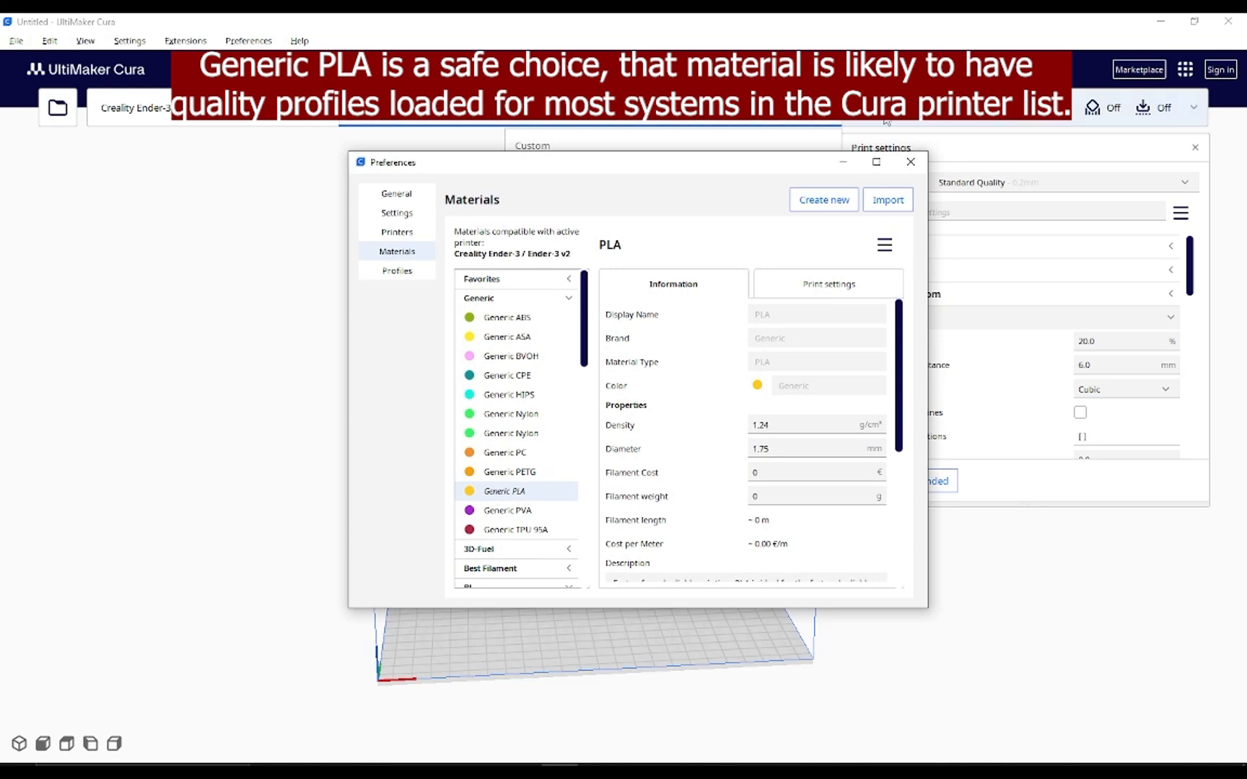
click(886, 247)
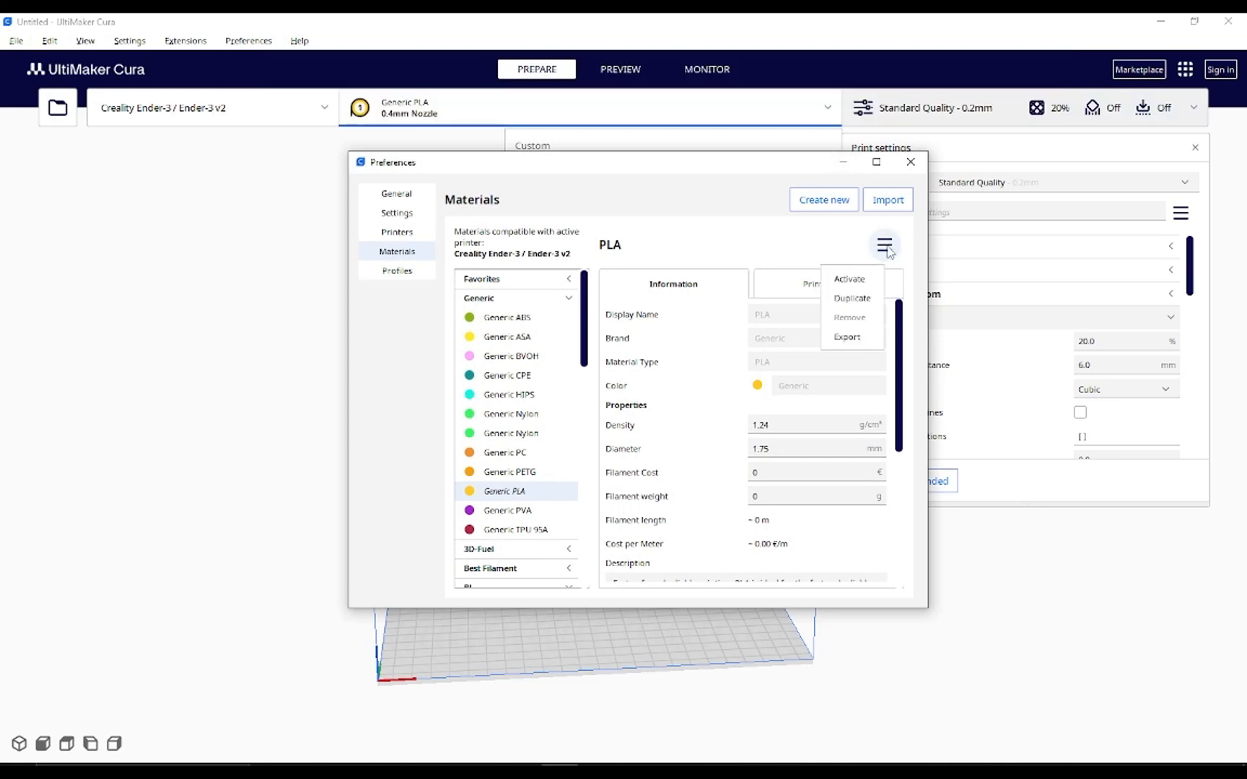
click(849, 279)
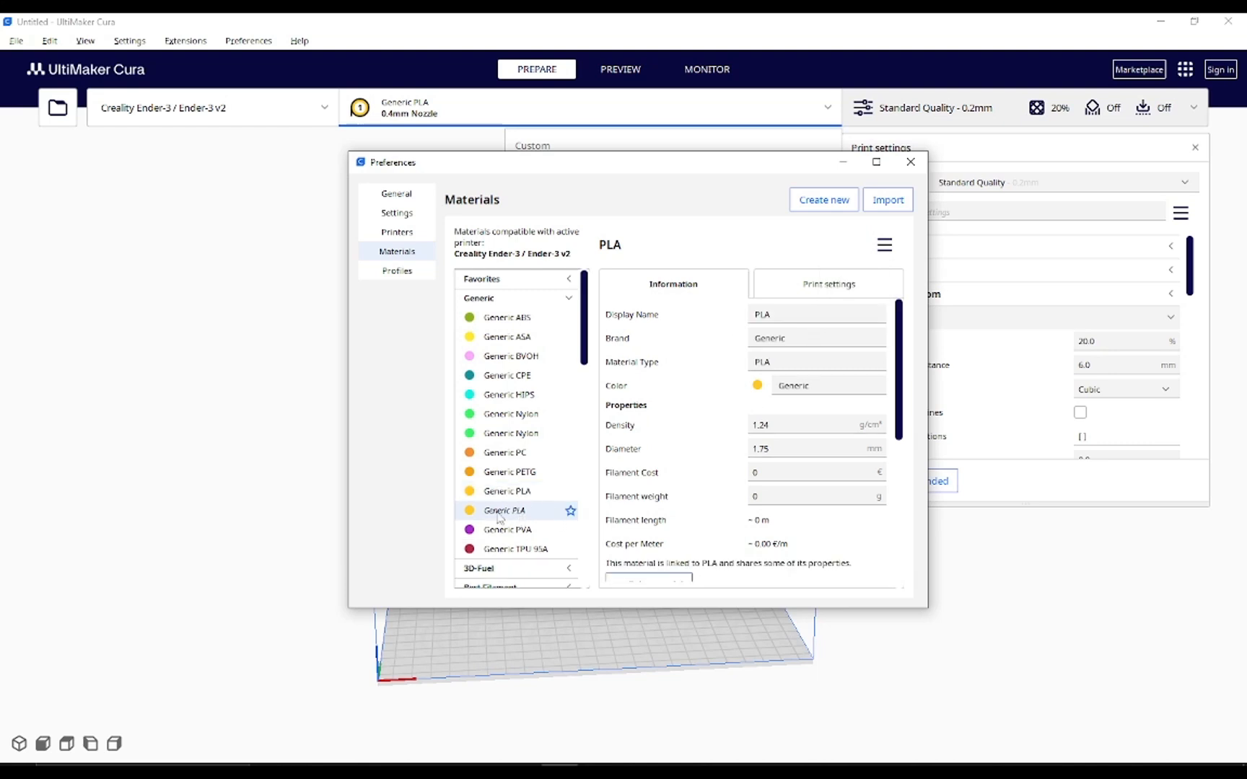
- Set the duplicated PLA material's display name to Nylon 6 and its brand to Bambu Lab
click(770, 313)
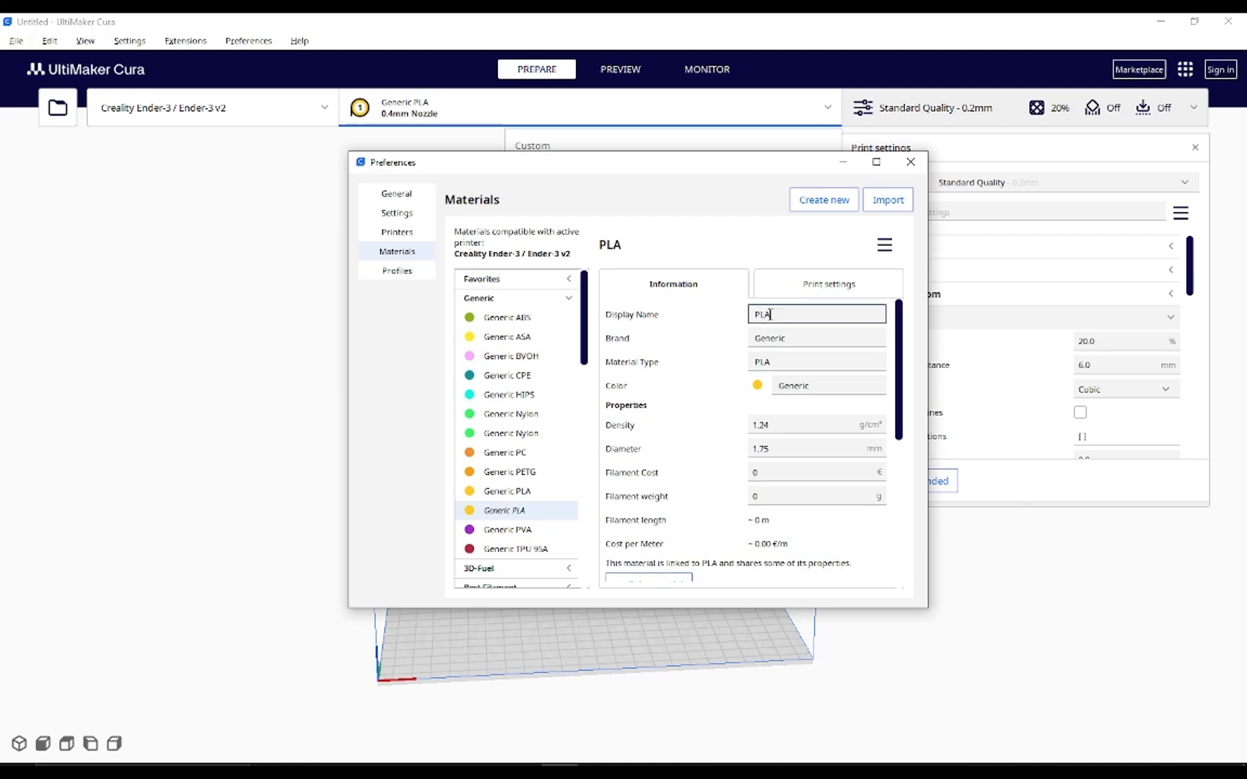
click(779, 338)
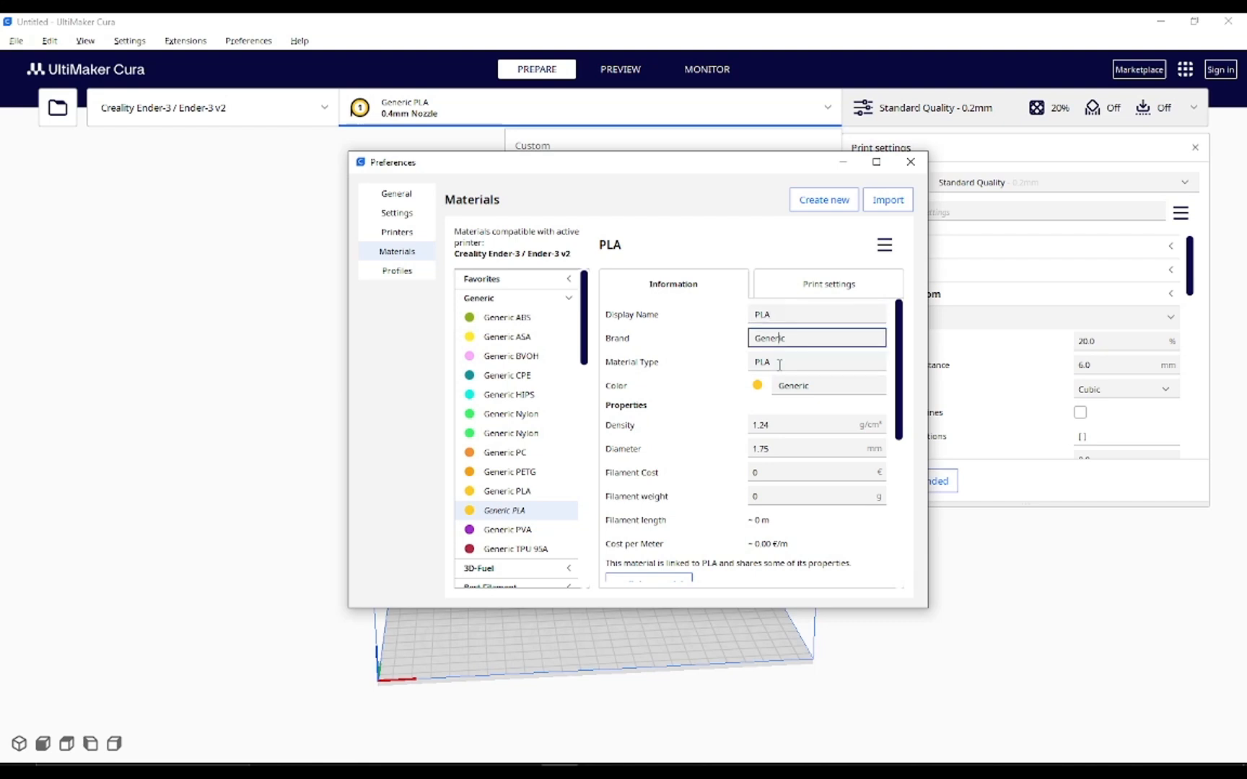
click(758, 363)
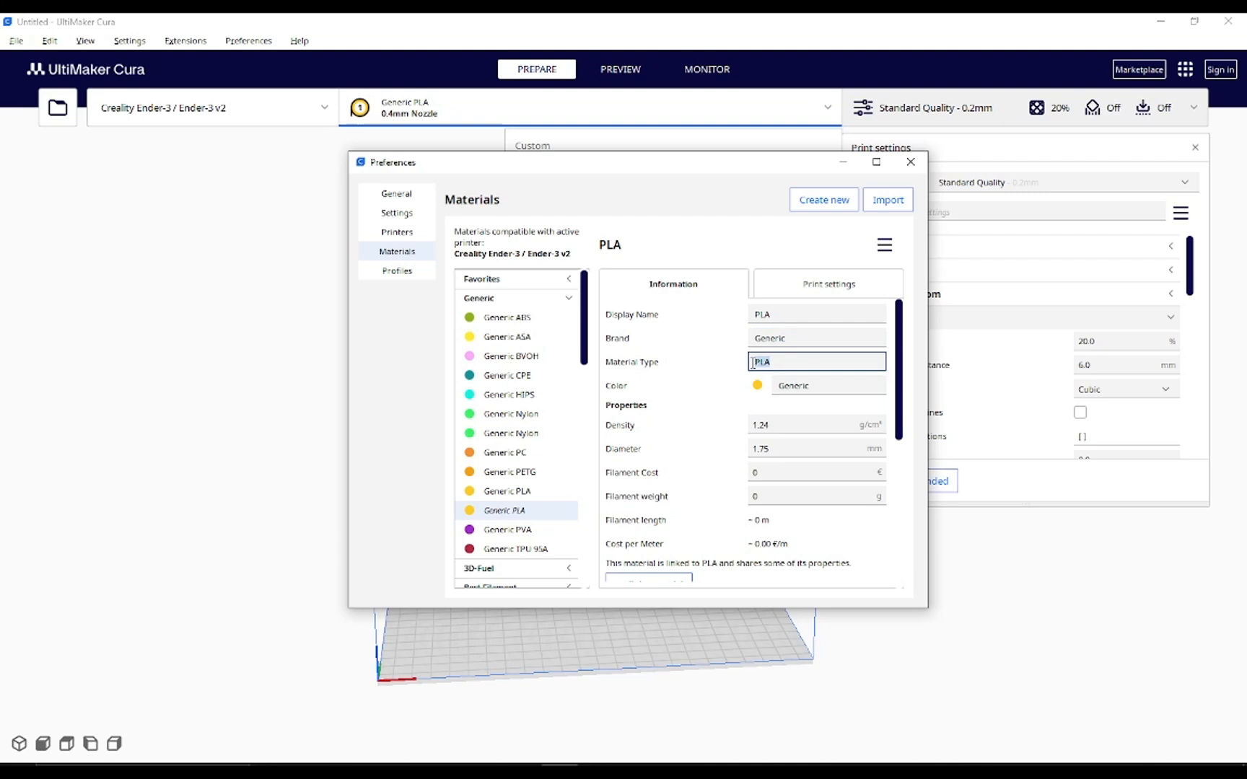
click(413, 271)
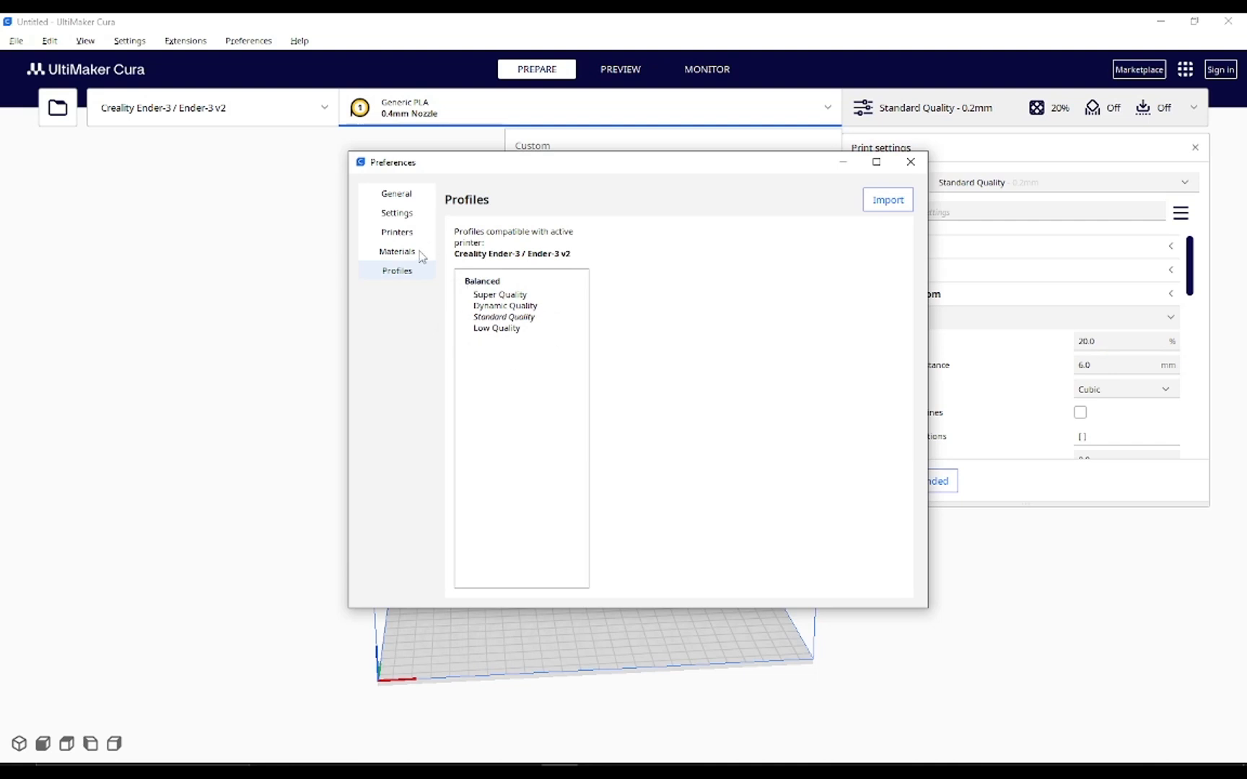
click(414, 257)
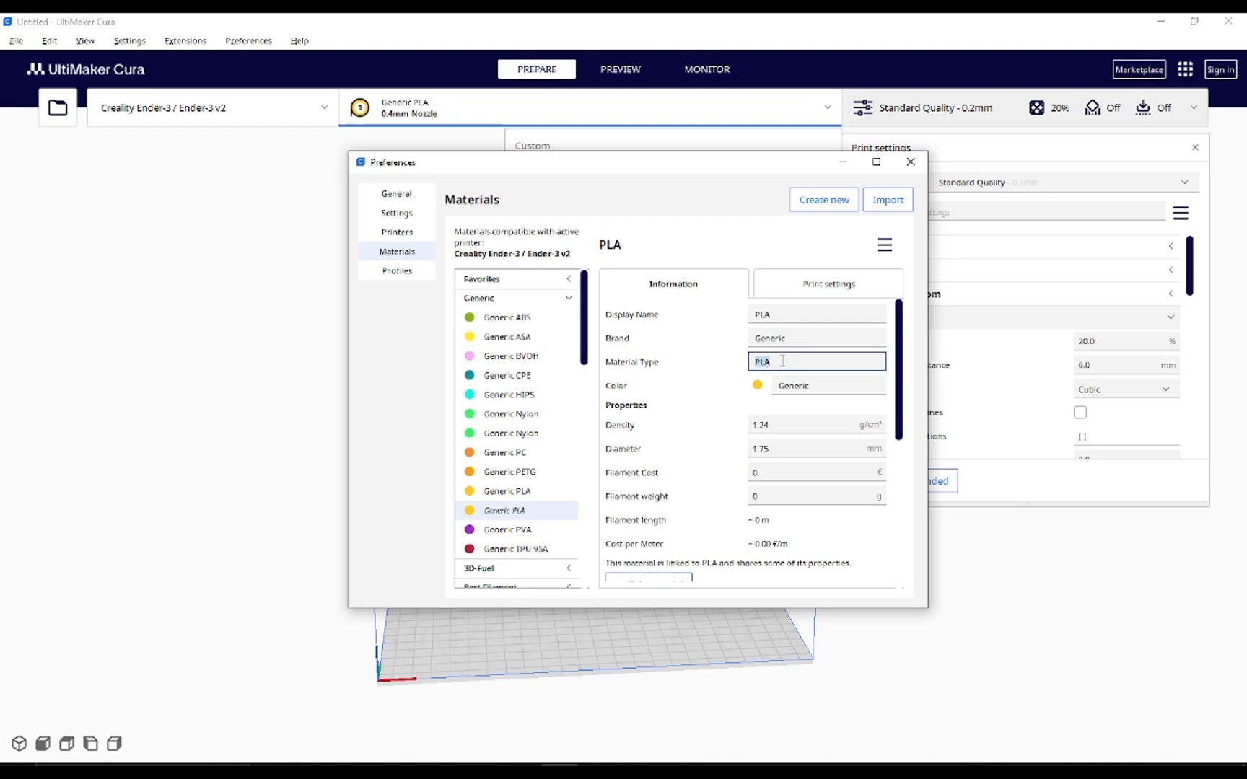
drag(779, 317, 699, 311)
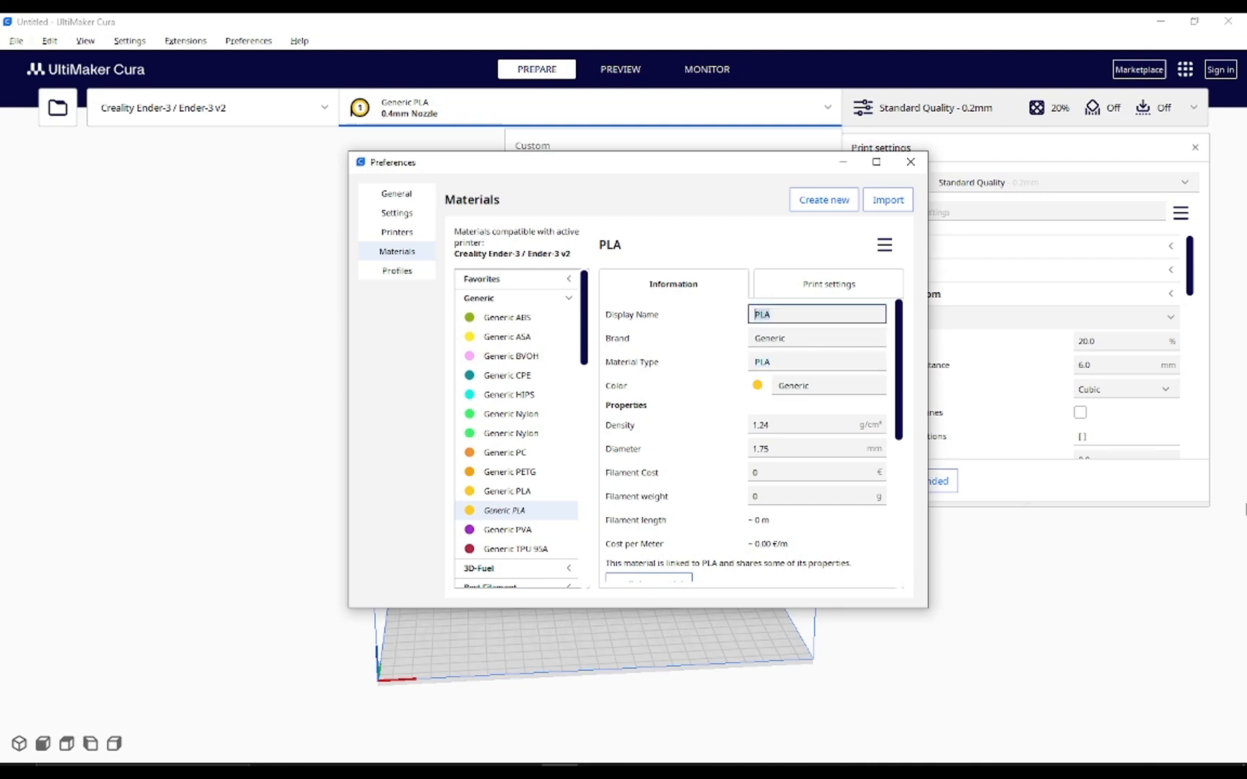
text(Nylon 6)
click(794, 342)
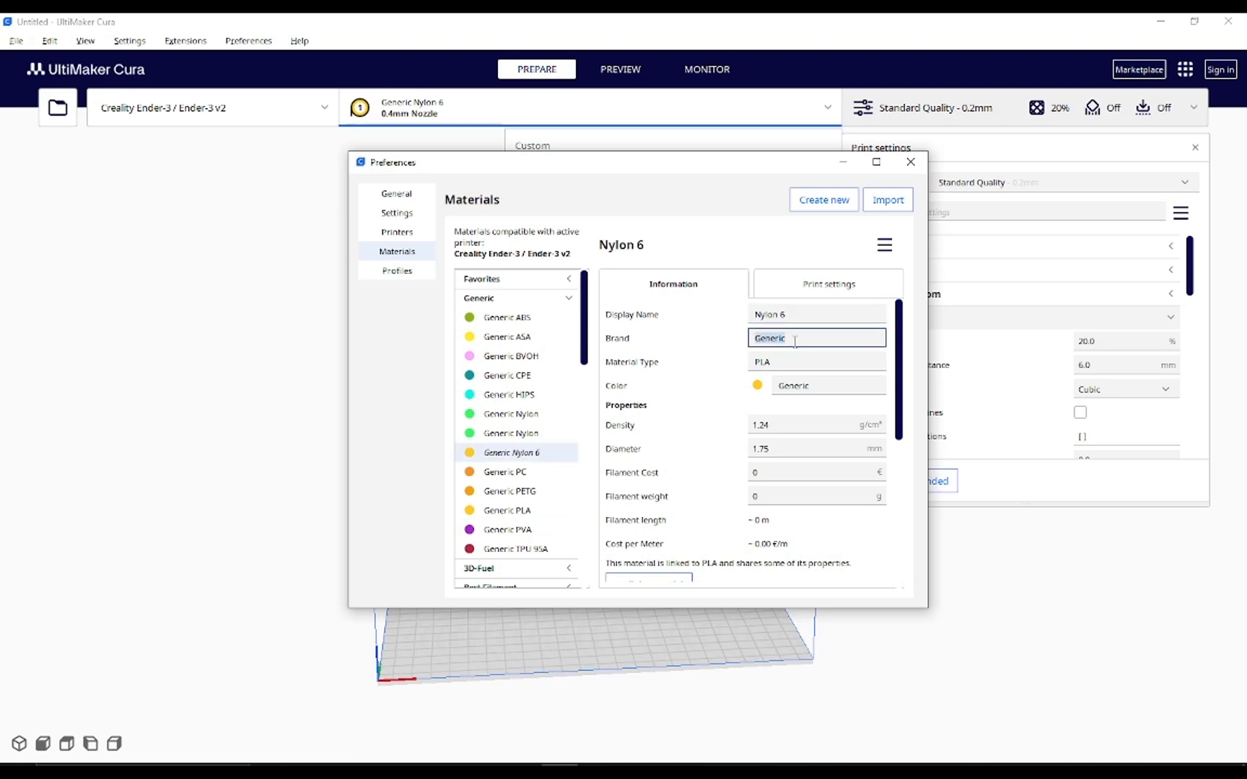
text(Bambu Lab)
- Select the new Bambu Lab Nylon 6 material and change its display name to Nylon 6 CF
scroll(491, 498, down, 2)
click(489, 554)
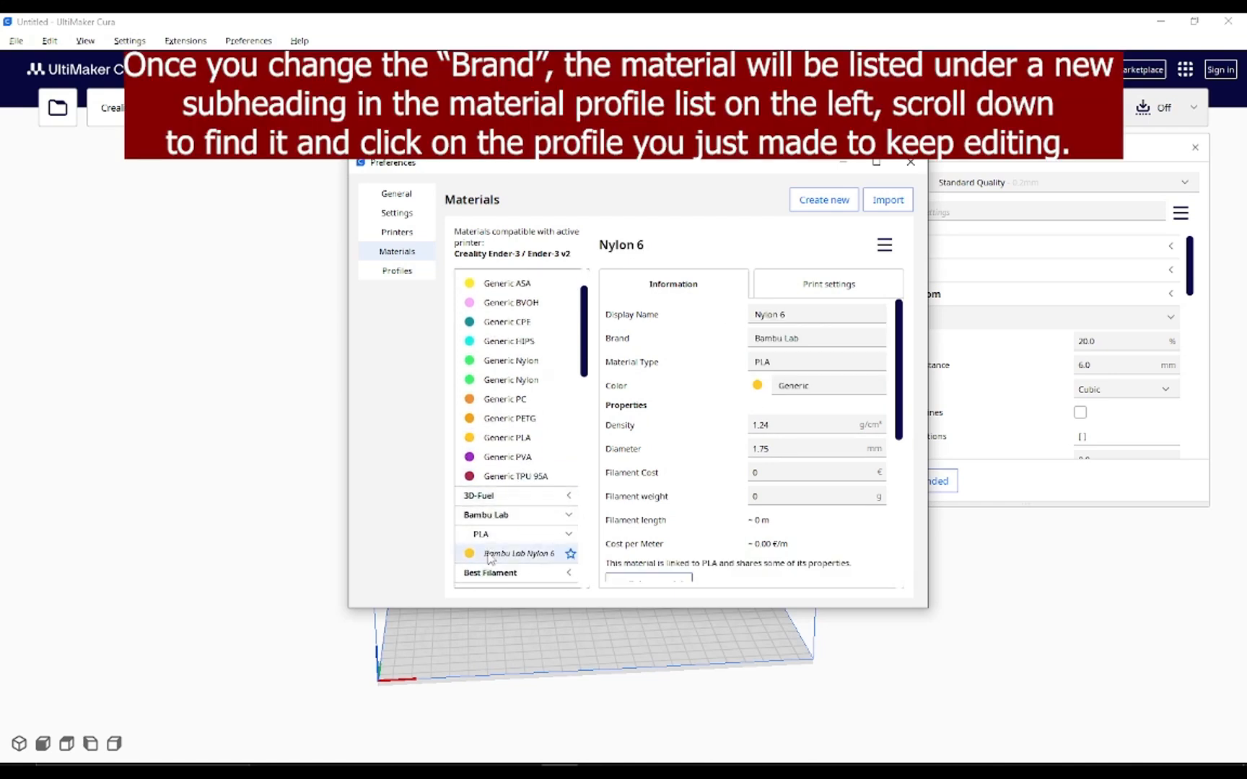
click(794, 316)
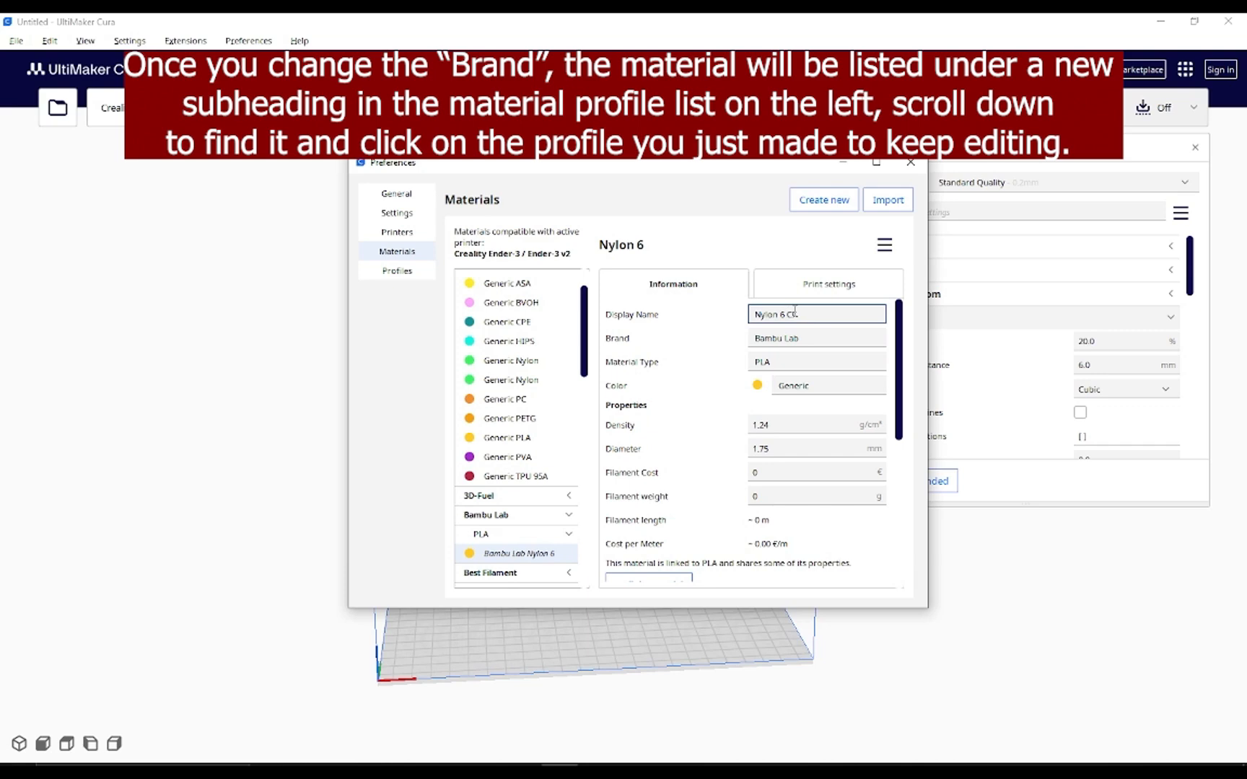
drag(689, 167, 598, 169)
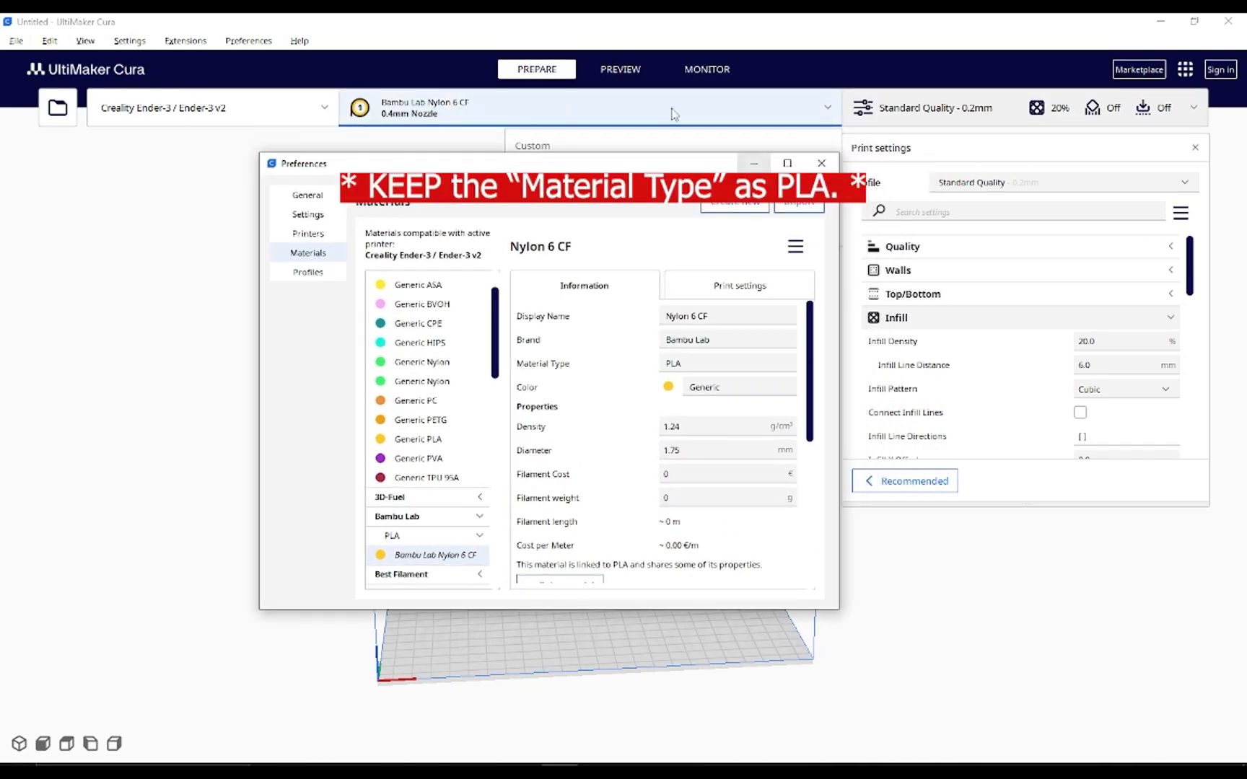
- Open the Nylon 6 CF print settings, then switch to the browser and find the recommended printing settings on Bambu Lab's PA6-CF store page
click(716, 288)
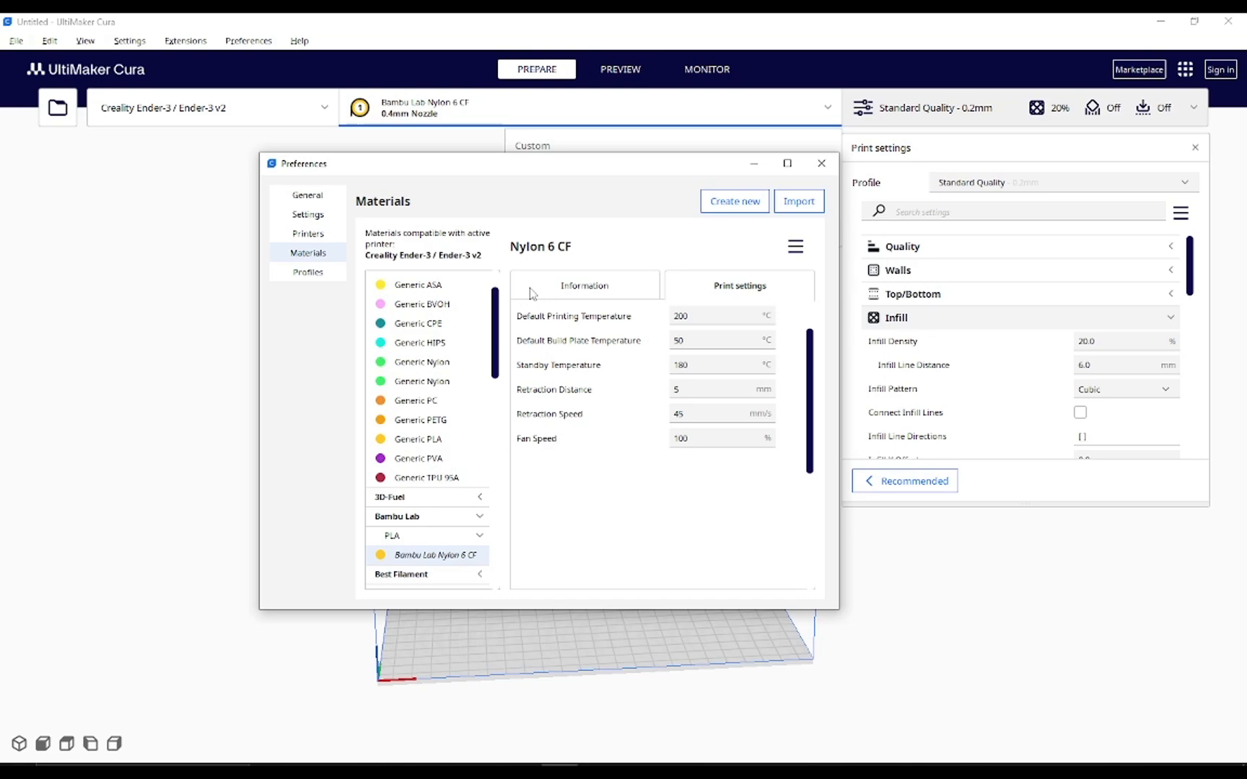
click(595, 772)
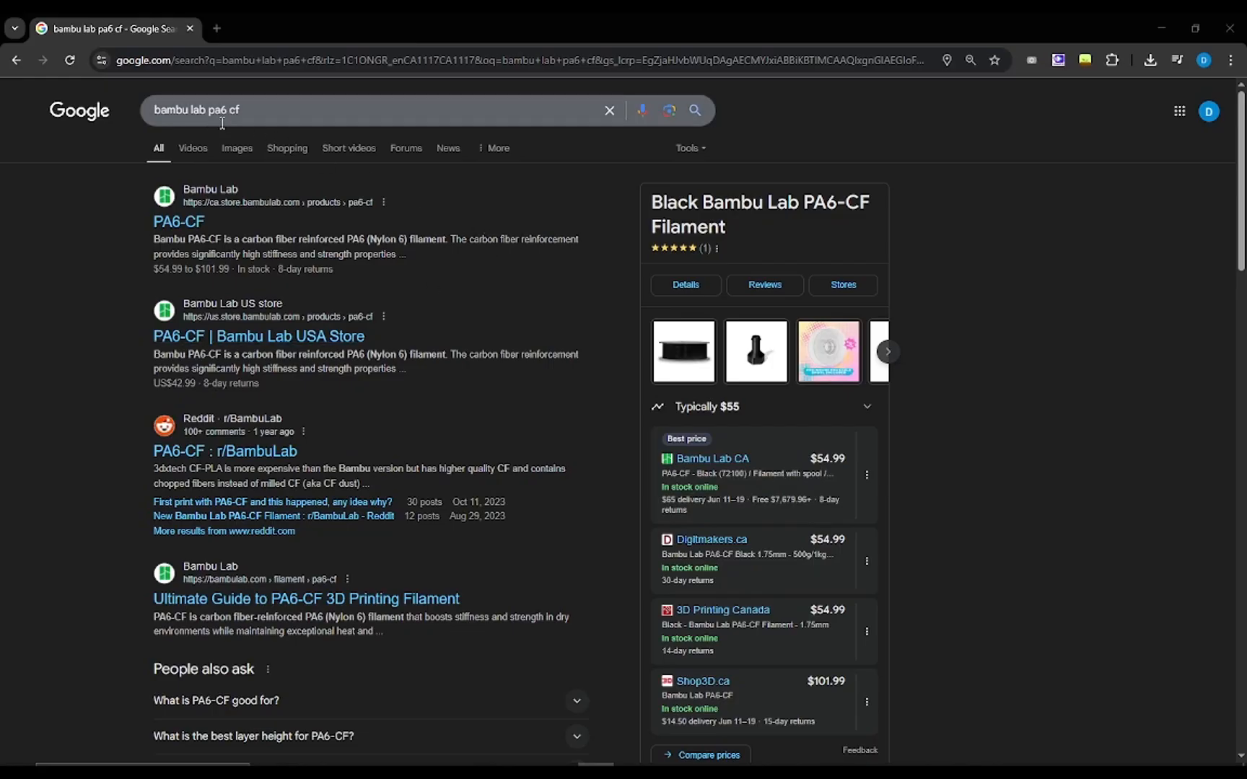
click(179, 222)
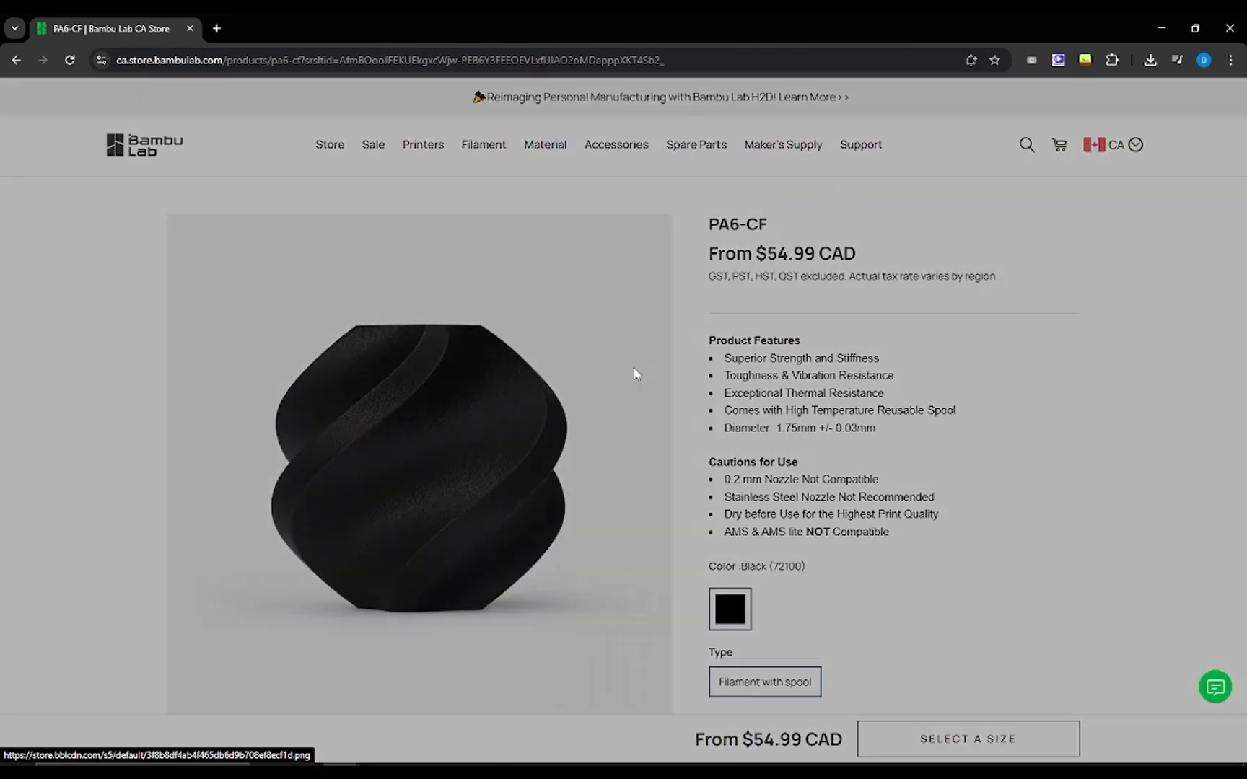
scroll(521, 349, down, 10)
scroll(521, 349, down, 20)
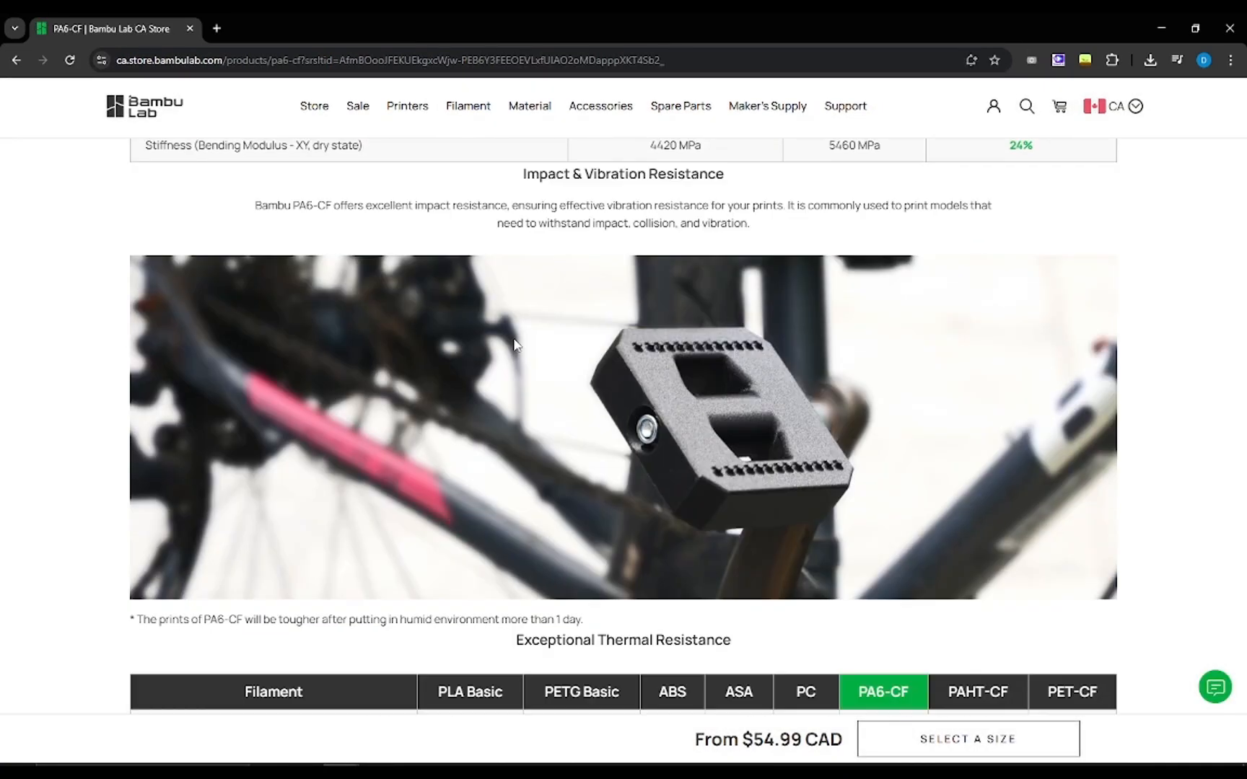
scroll(517, 345, down, 4)
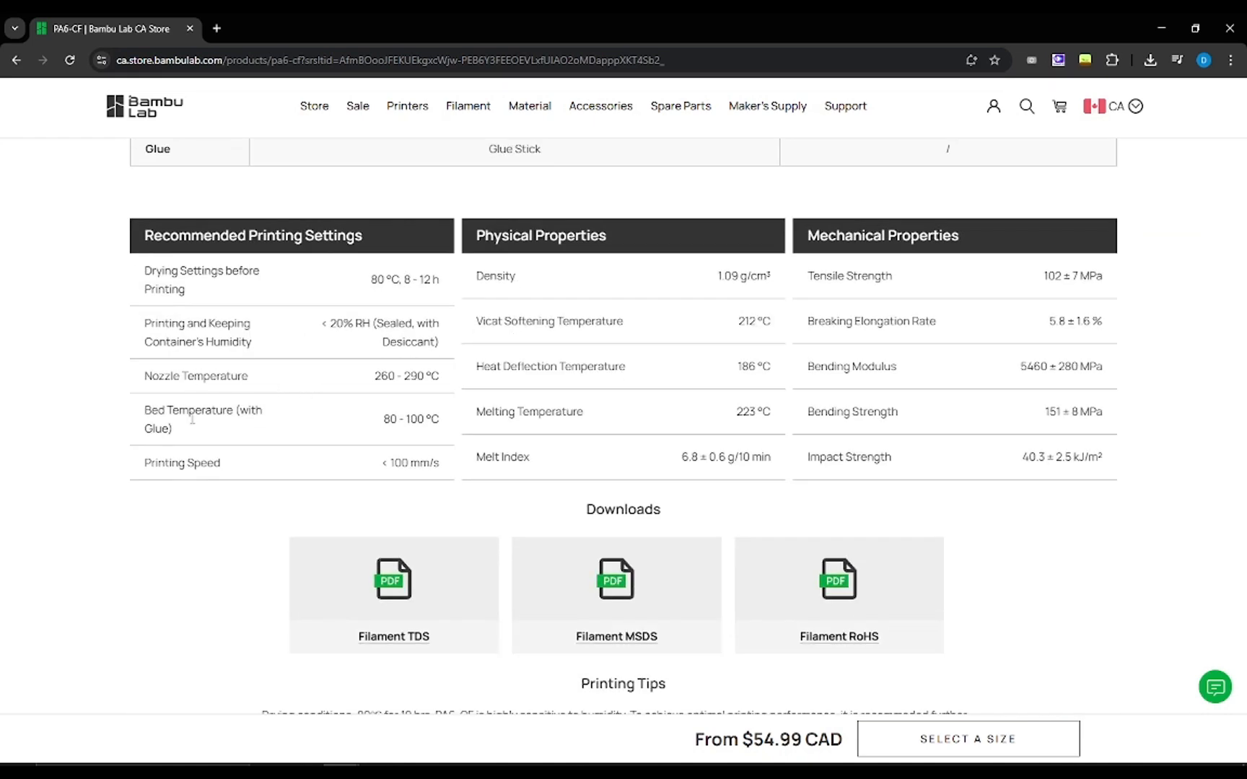
scroll(225, 465, down, 1)
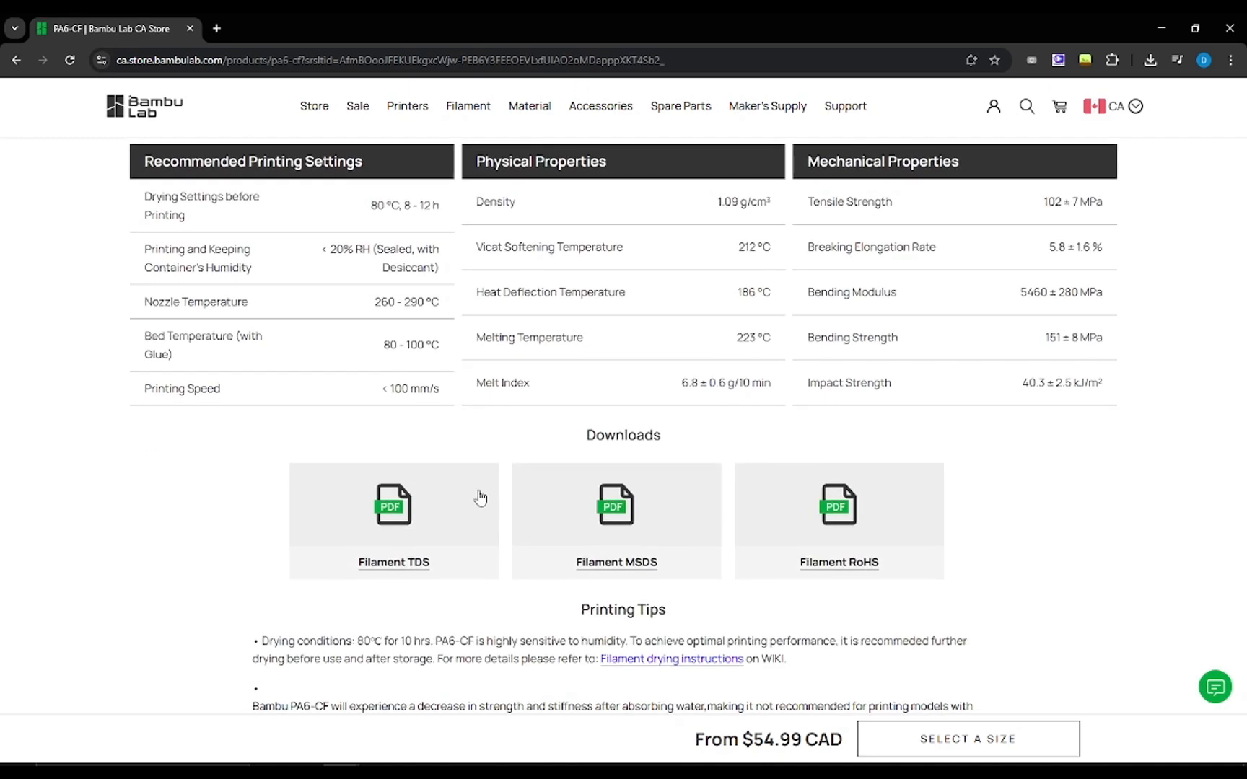
- Open the Filament TDS and check the recommended retraction length, retraction speed and cooling fan range, then return to Cura
click(403, 566)
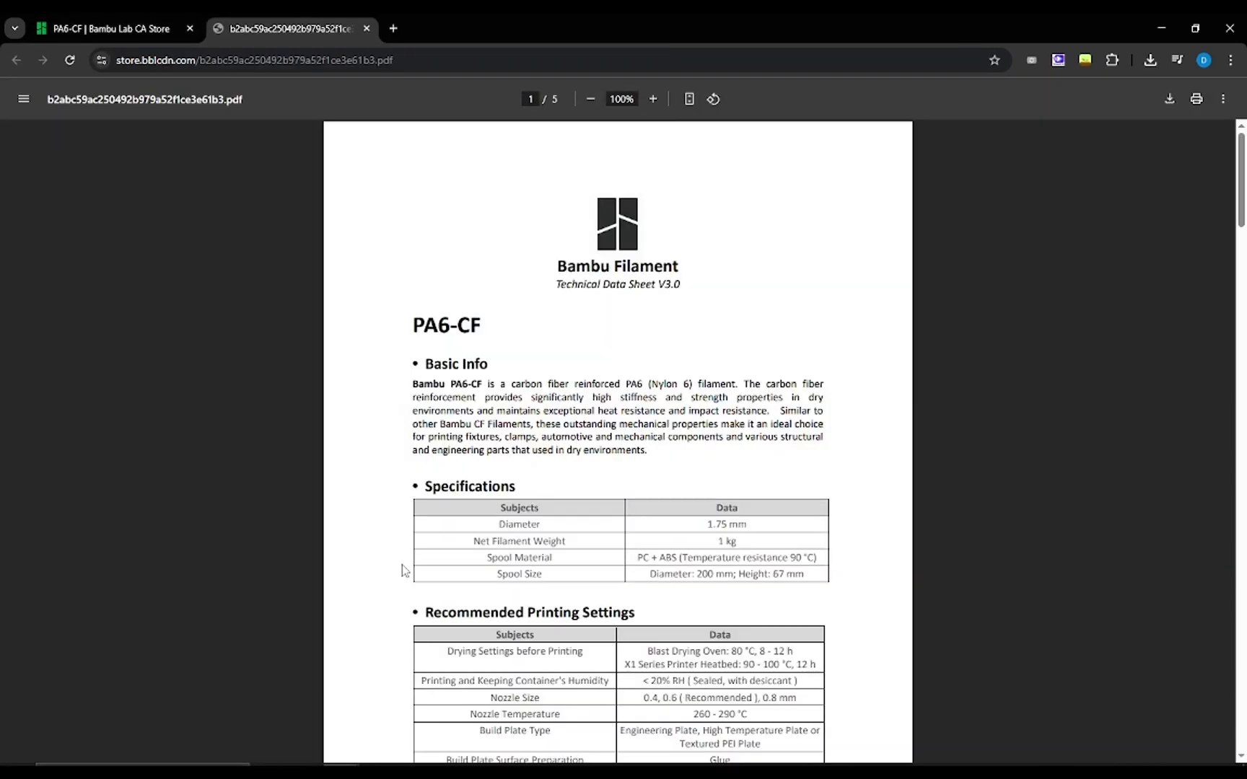
scroll(537, 497, down, 4)
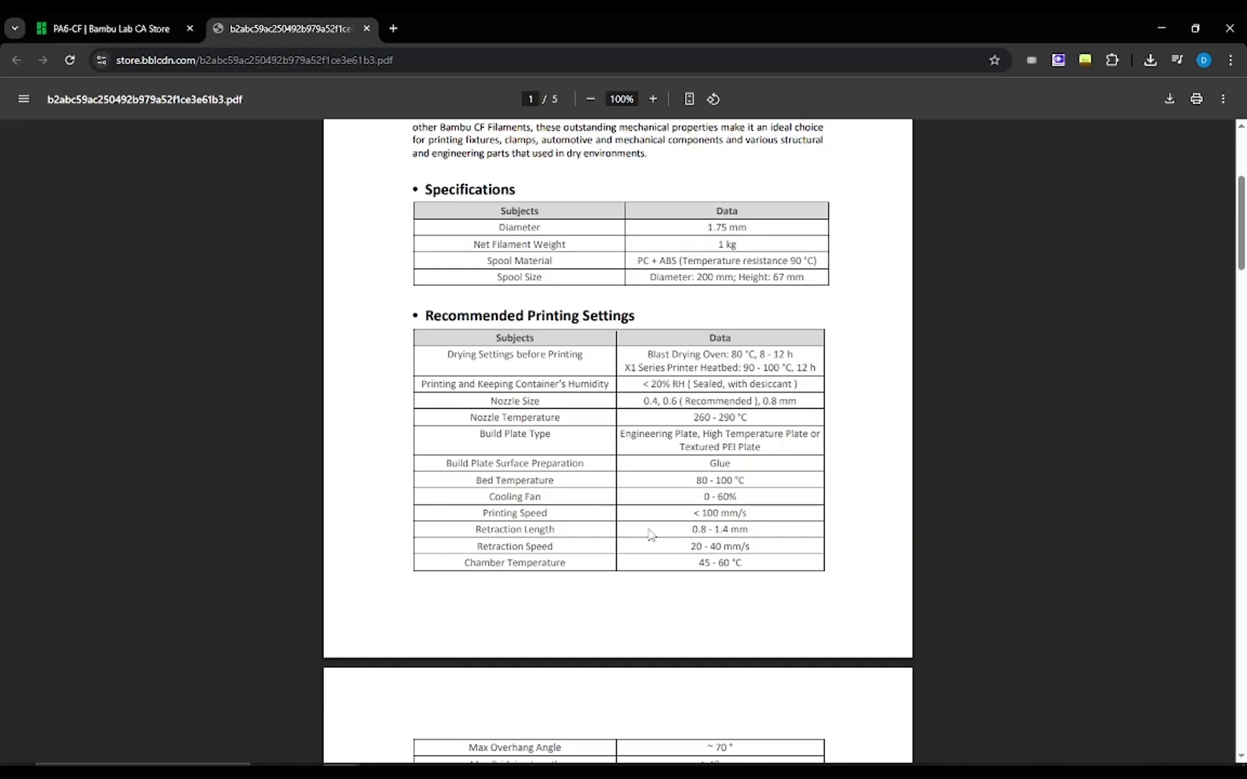
drag(490, 529, 582, 534)
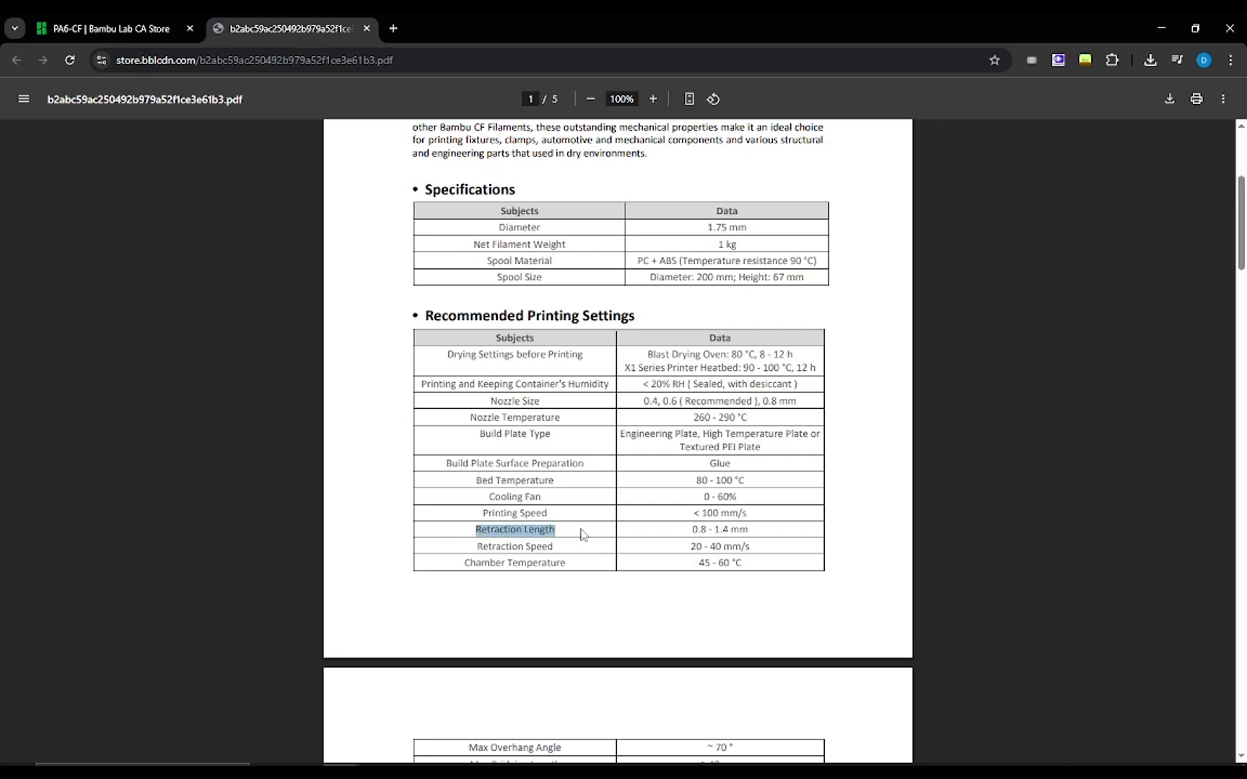
drag(470, 546, 568, 546)
drag(485, 497, 750, 494)
click(746, 496)
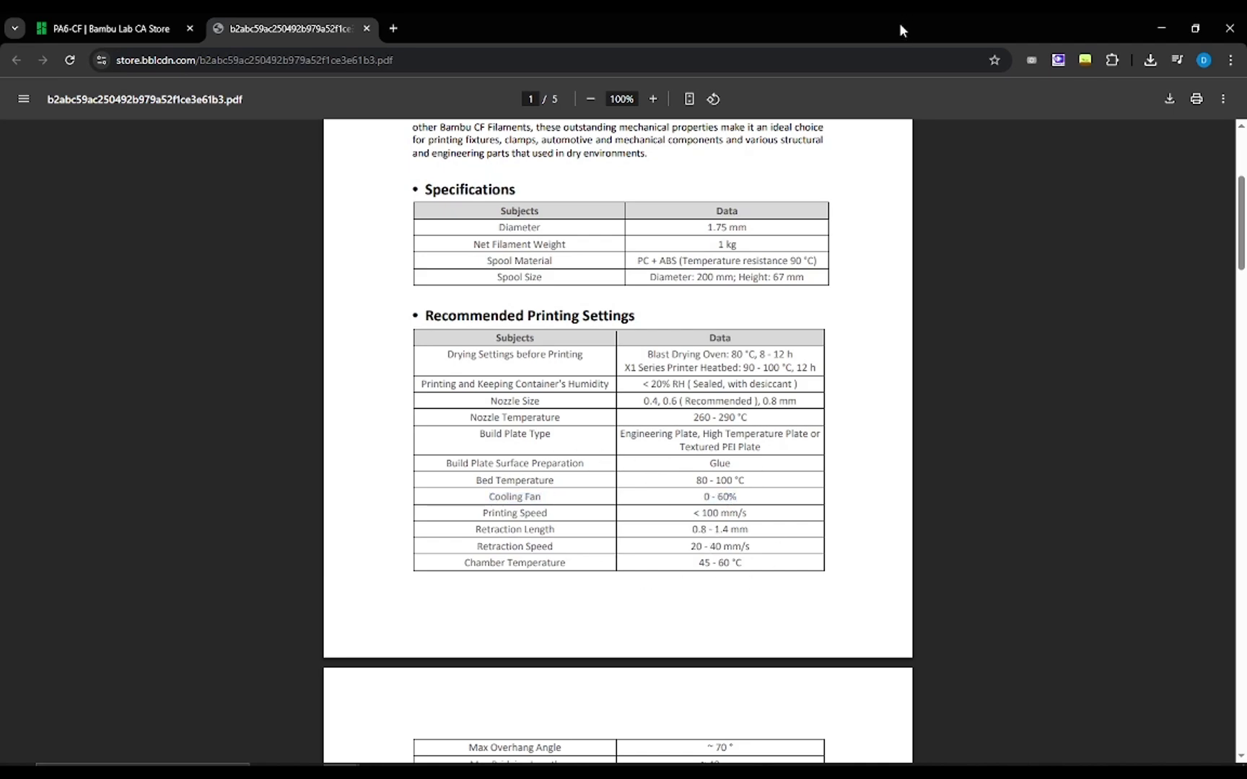
drag(900, 25, 0, 148)
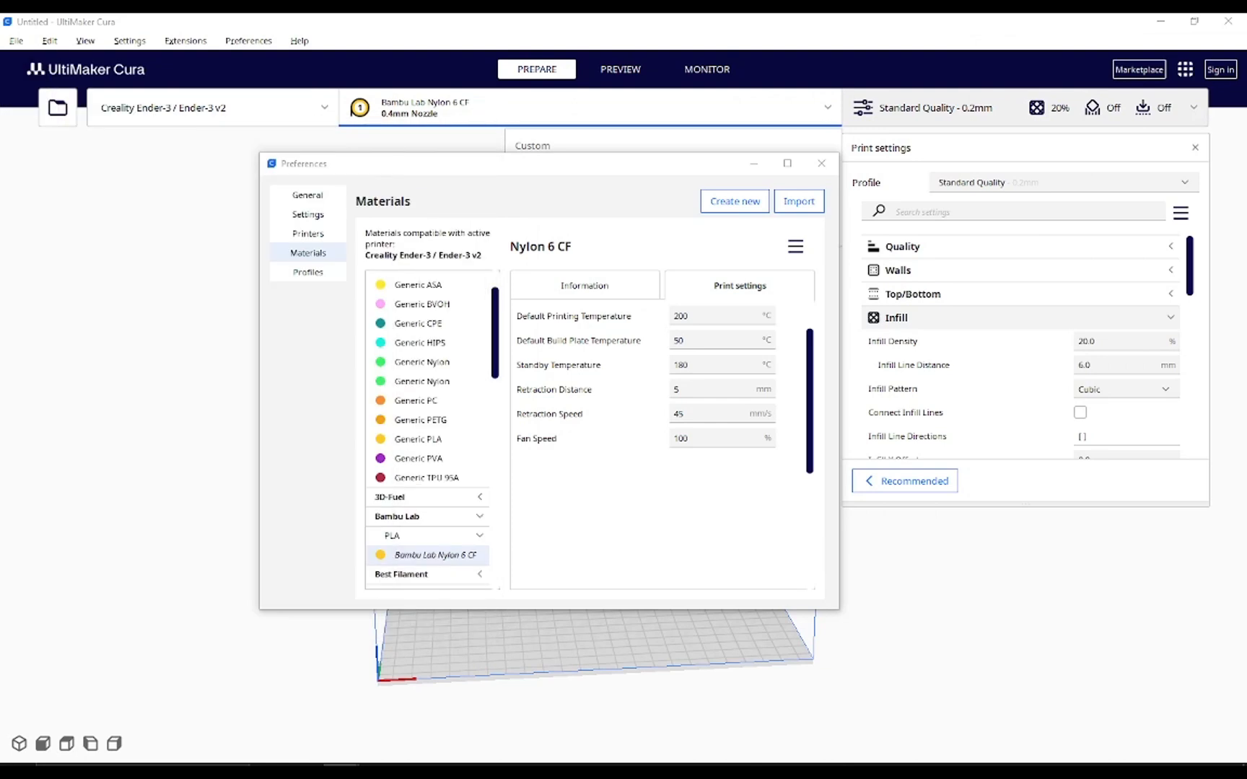
- Set the material's default printing temperature to 275 °C, build plate temperature to 90 °C and standby temperature to 260 °C
click(725, 318)
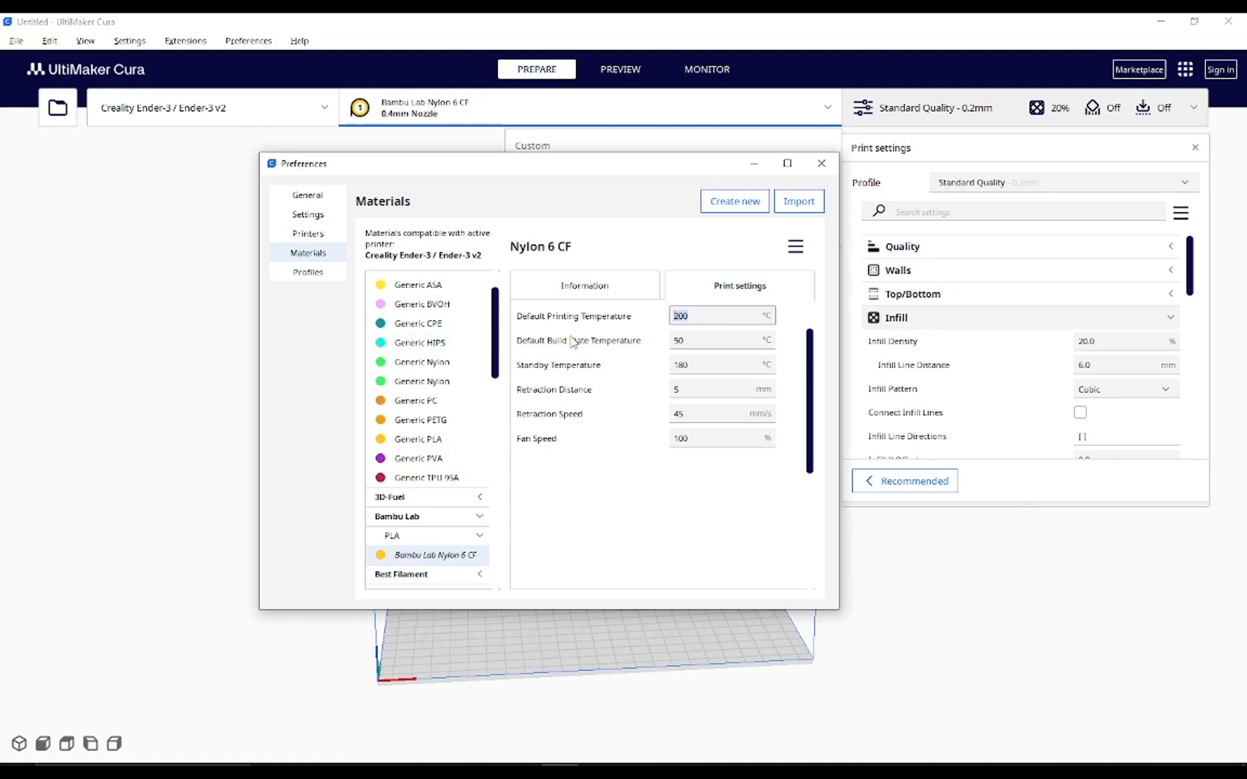
text(275)
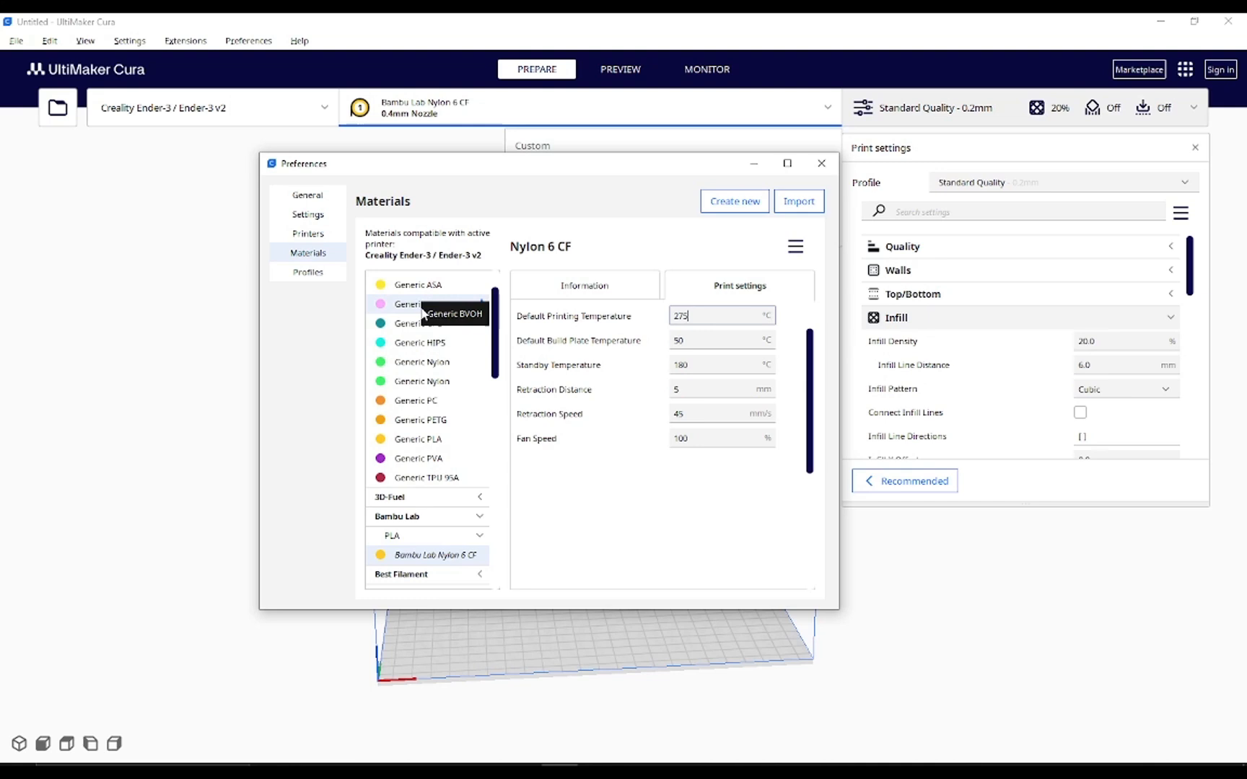
key(Tab)
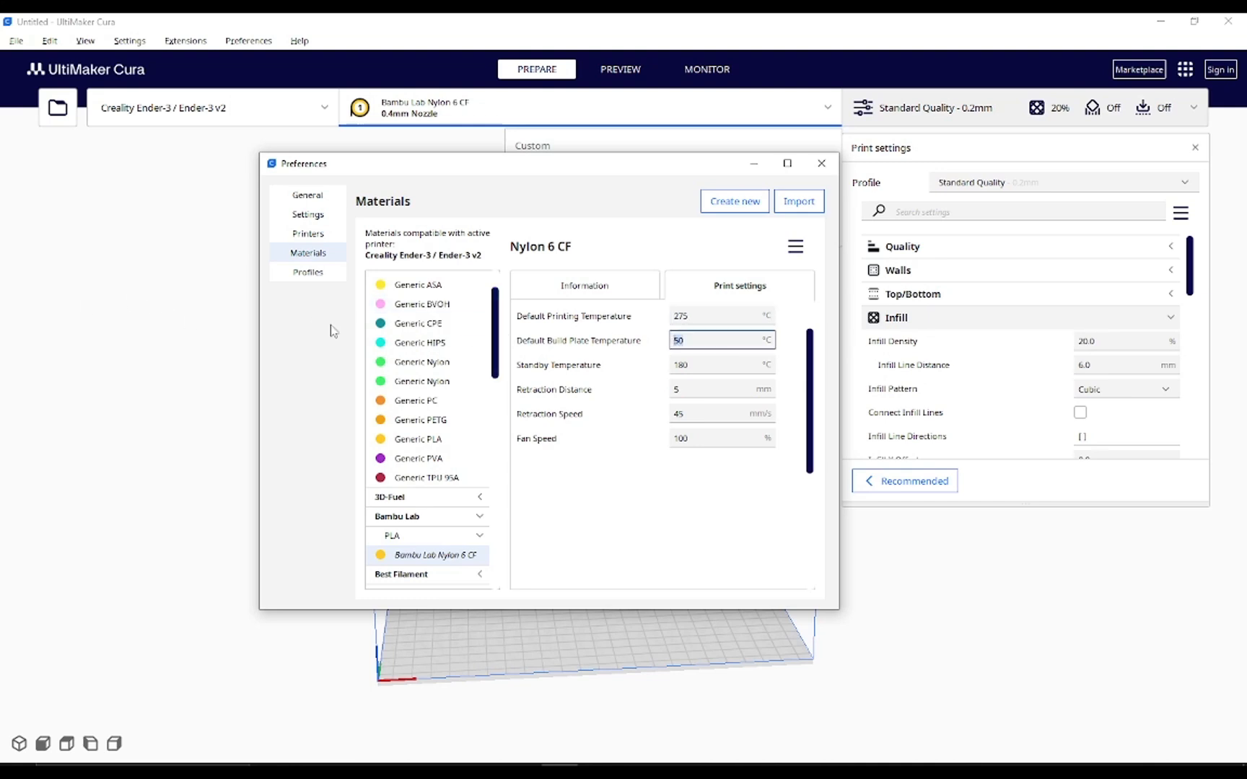
text(90)
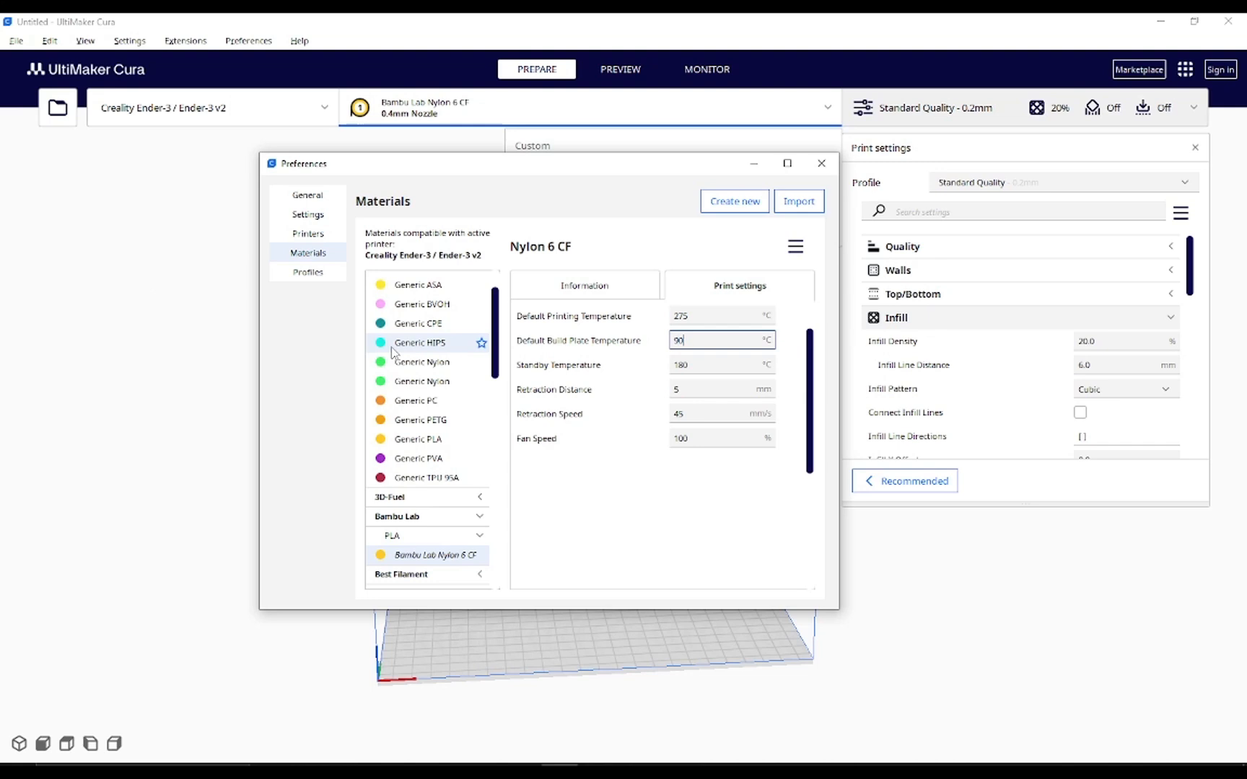
click(681, 364)
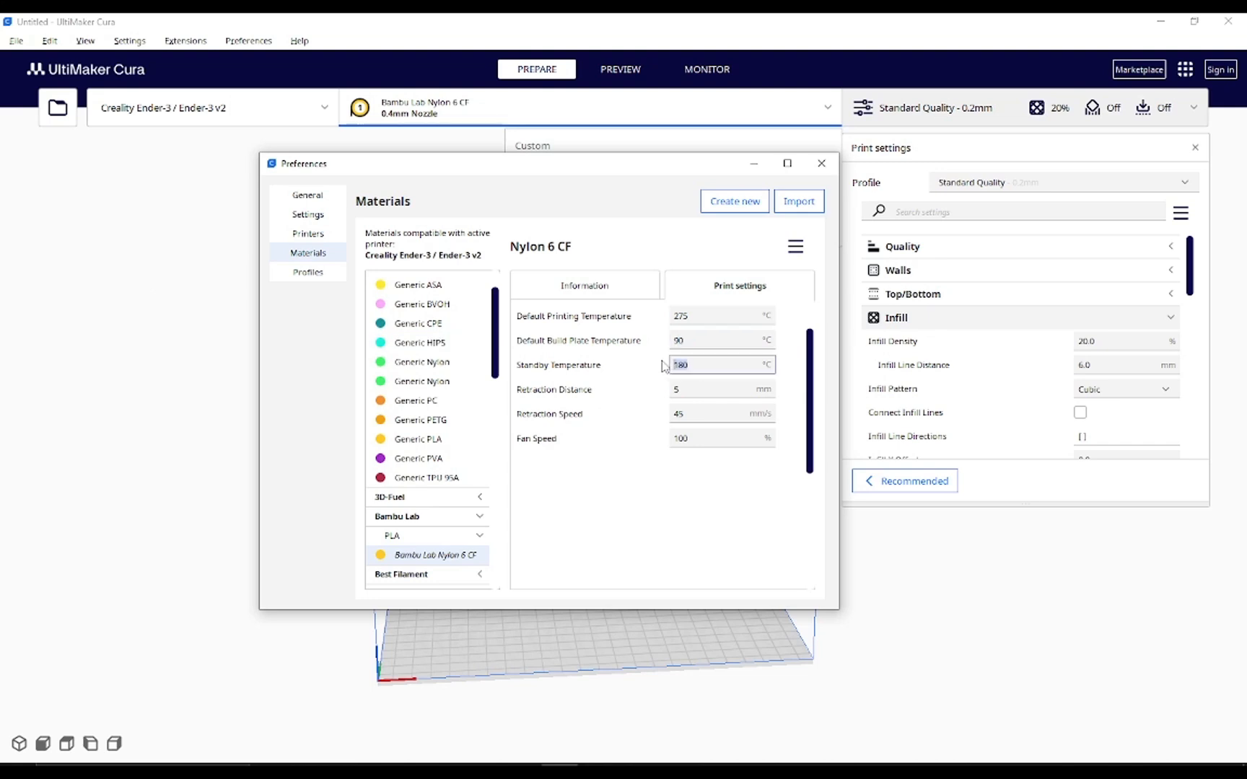
text(260)
- Check the retraction length in the technical data sheet and set the material's retraction distance to 1 mm
click(716, 394)
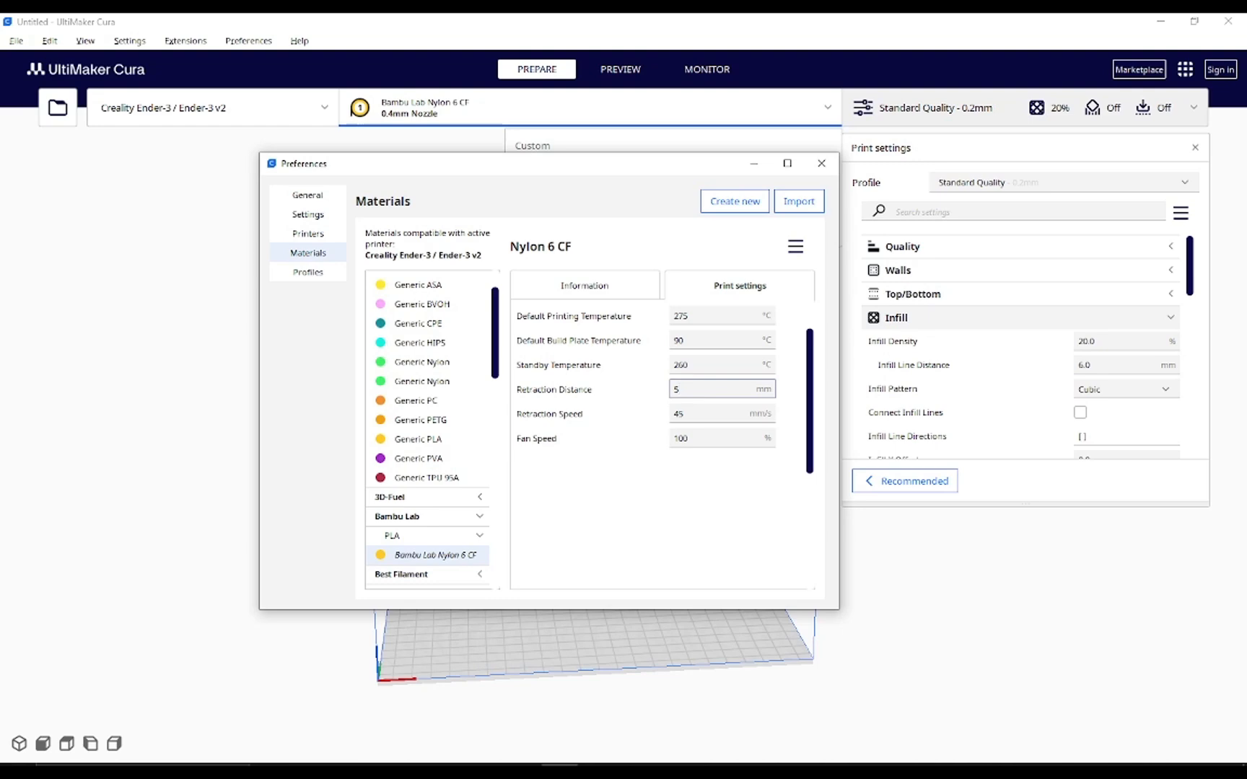
drag(0, 179, 440, 120)
scroll(436, 415, down, 1)
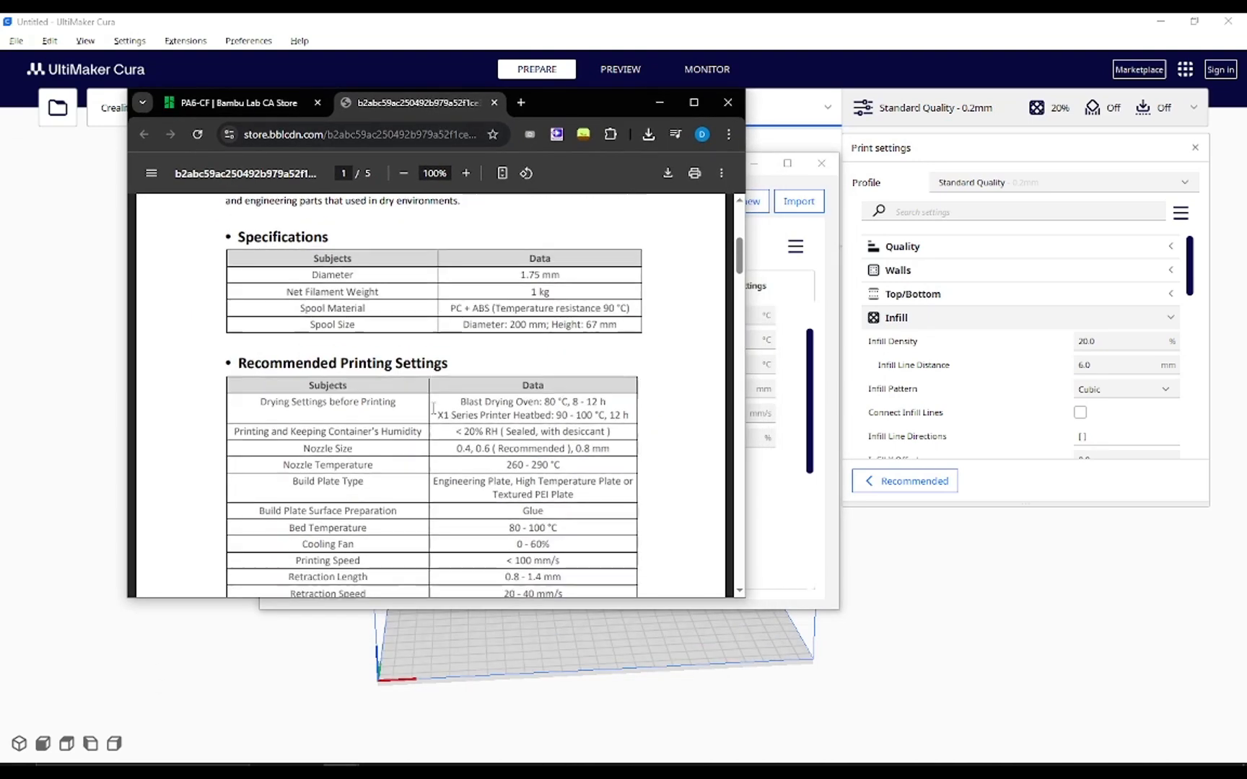
drag(503, 530, 579, 530)
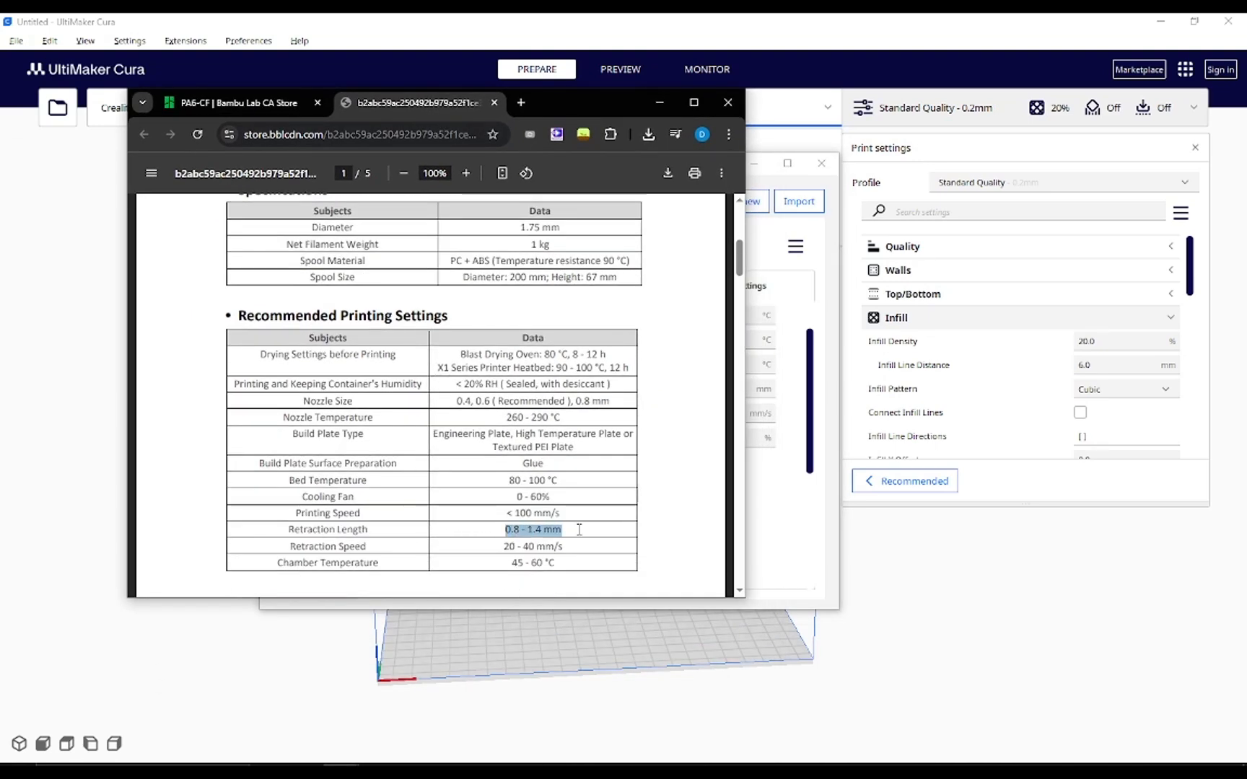
drag(592, 105, 0, 216)
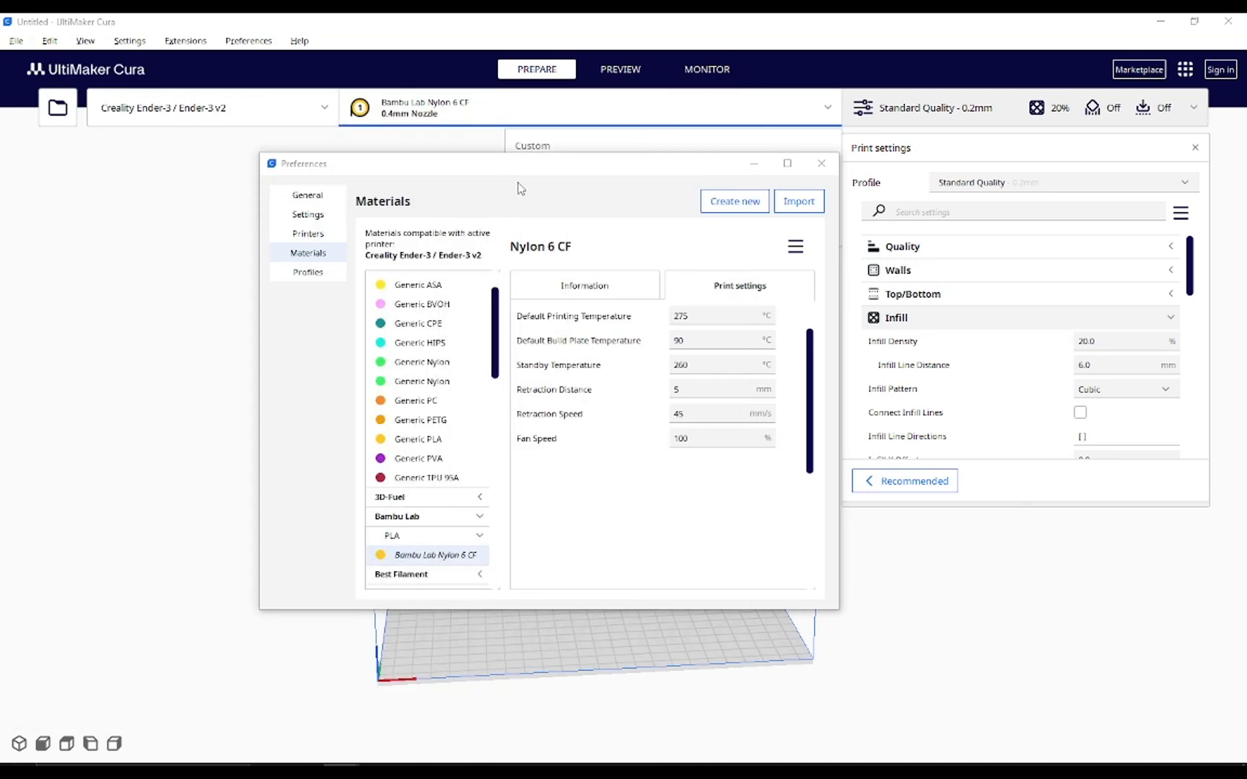
click(698, 389)
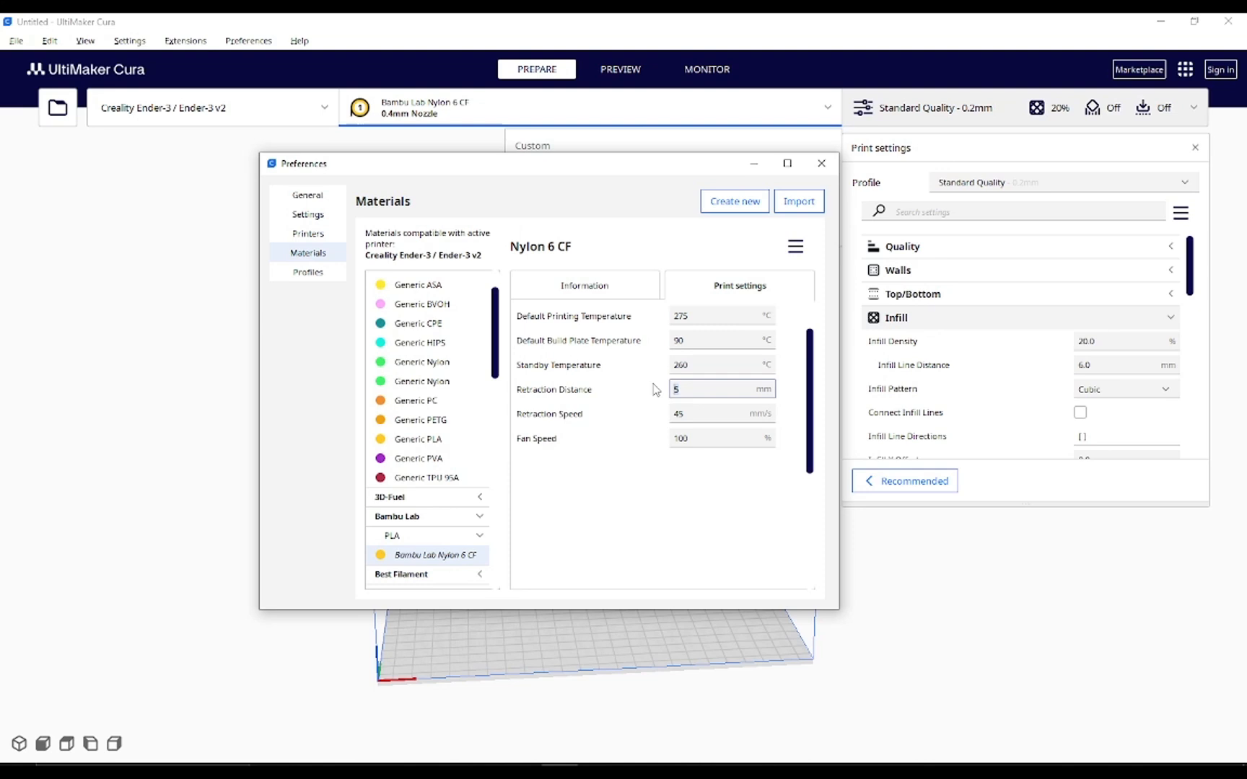
text(1)
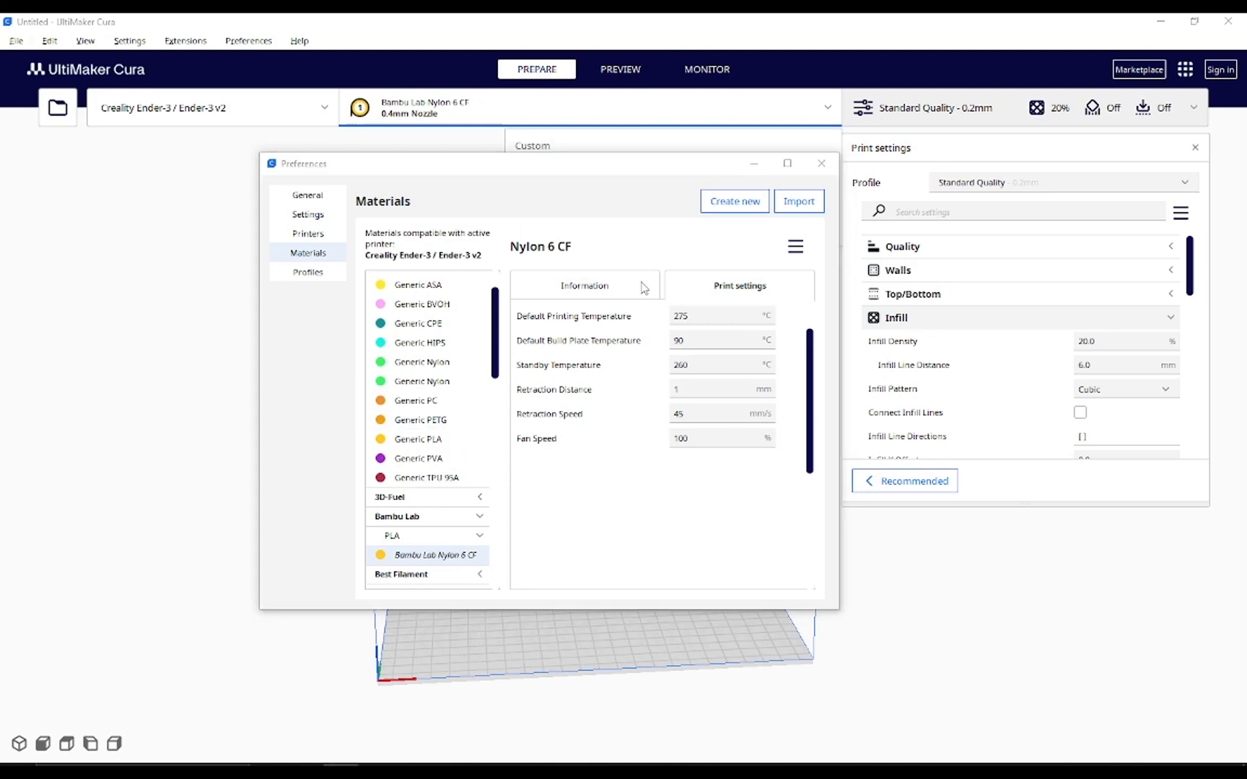
- Set the material's retraction speed to 30 mm/s and its fan speed to 60%
click(693, 414)
text(30)
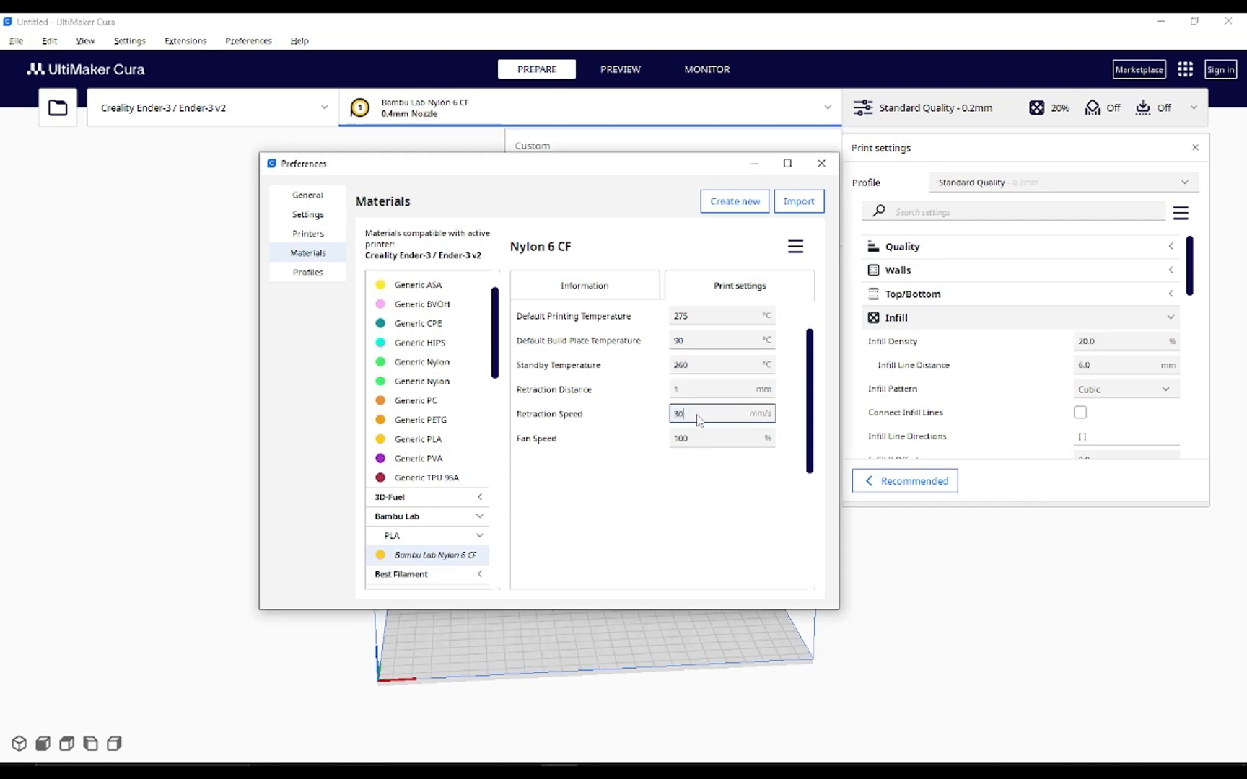
click(699, 440)
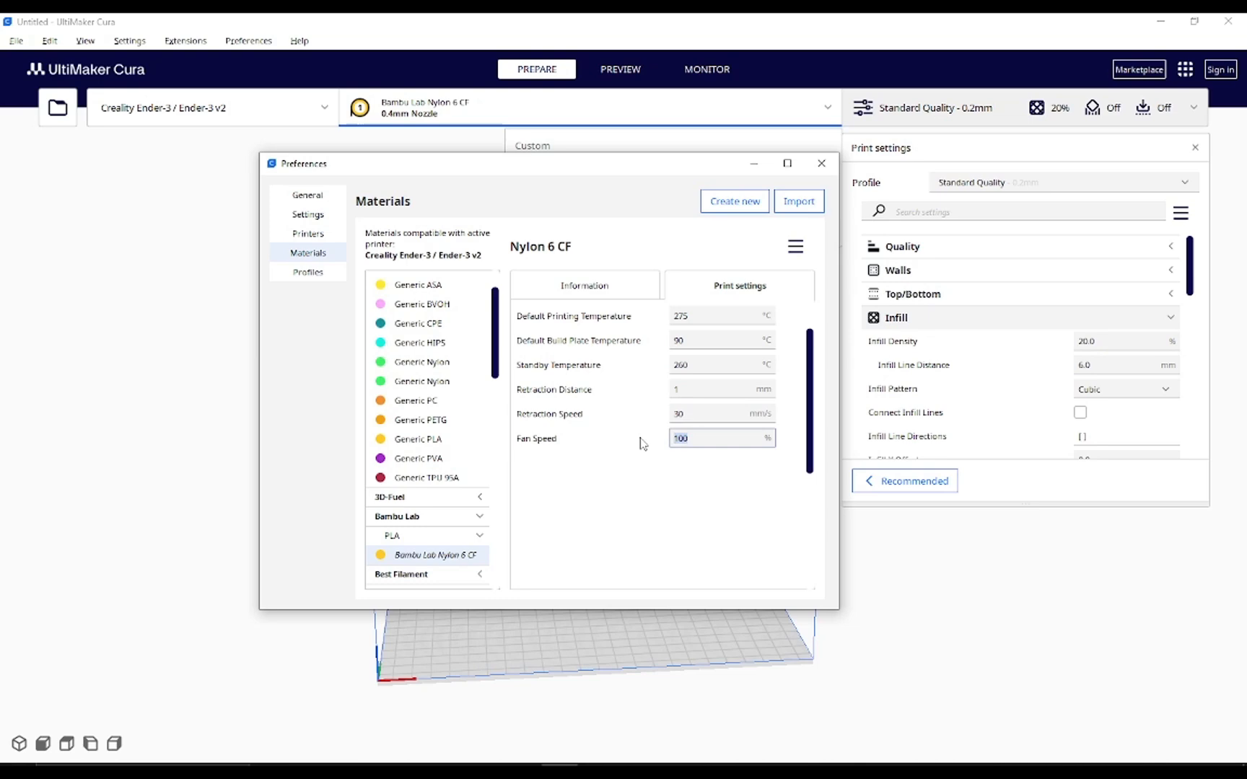
text(60)
- Review the PA6-CF data sheet's specifications and recommended printing settings, especially retraction length and speed, then return to Cura
drag(0, 97, 458, 96)
click(721, 89)
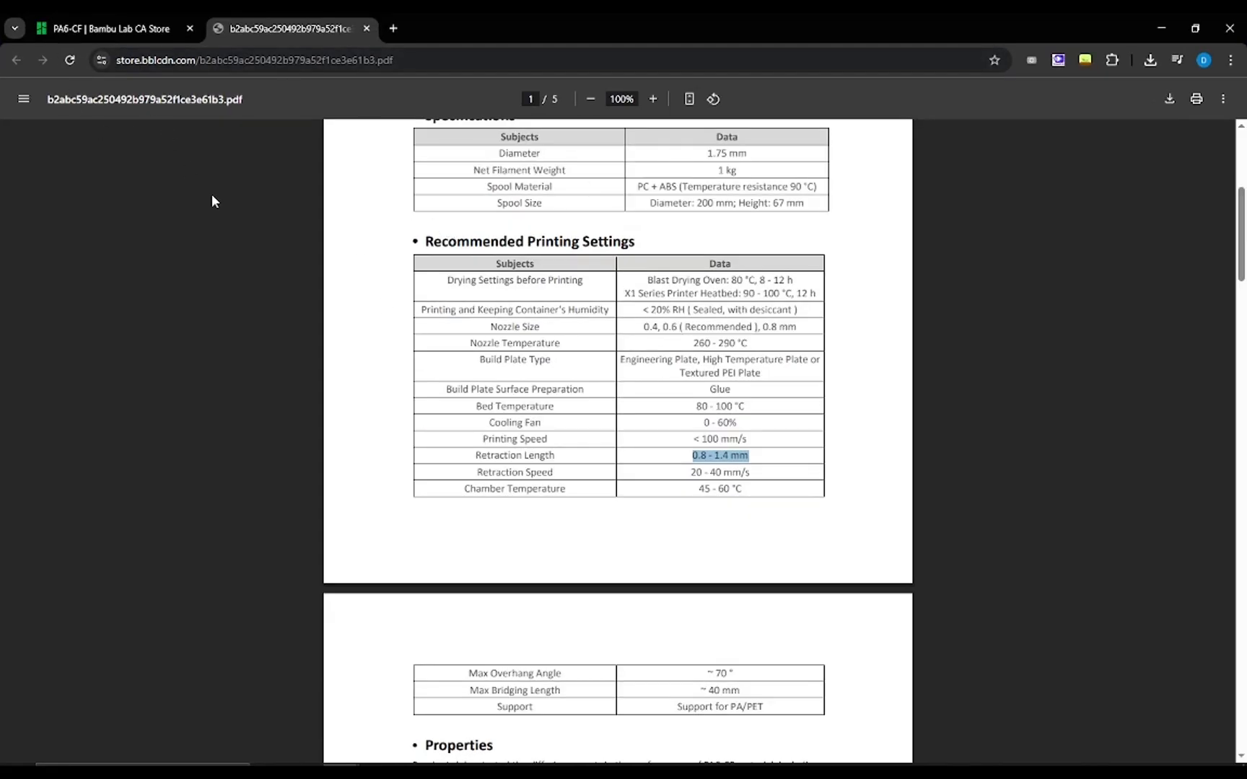
scroll(267, 247, up, 4)
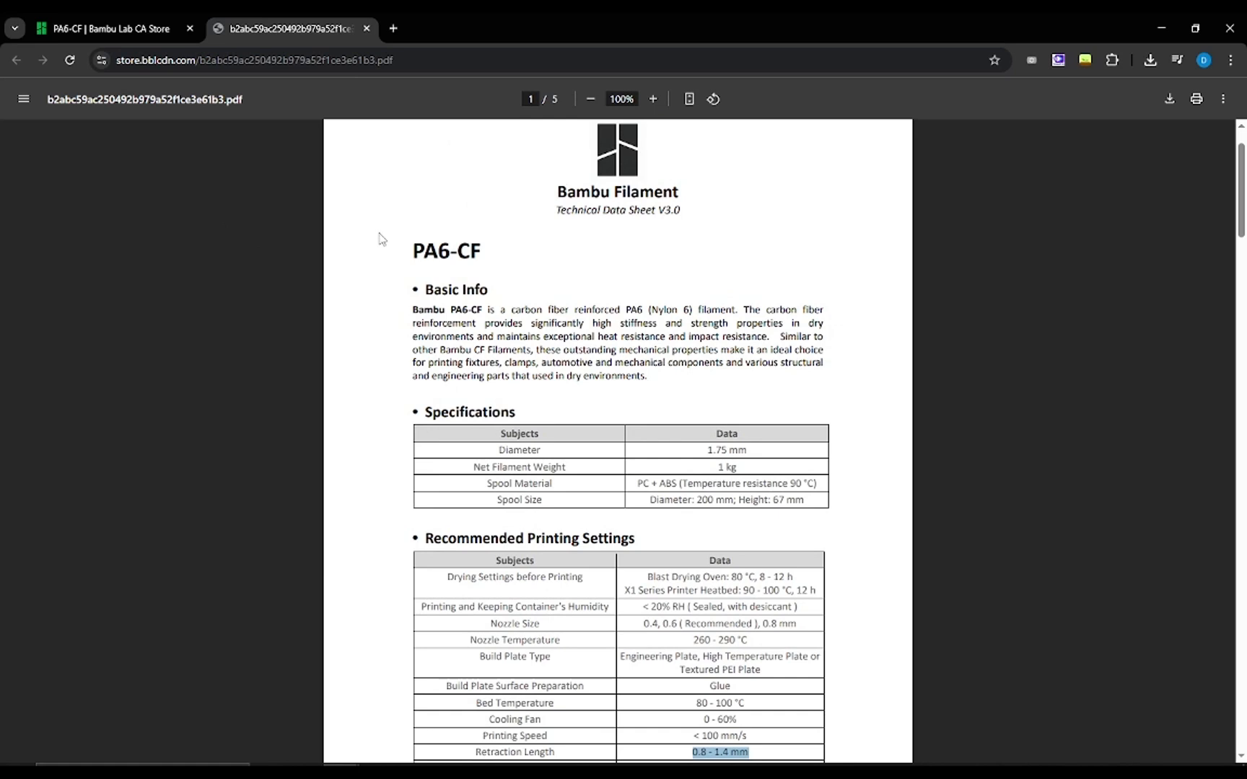
scroll(382, 239, down, 2)
click(496, 303)
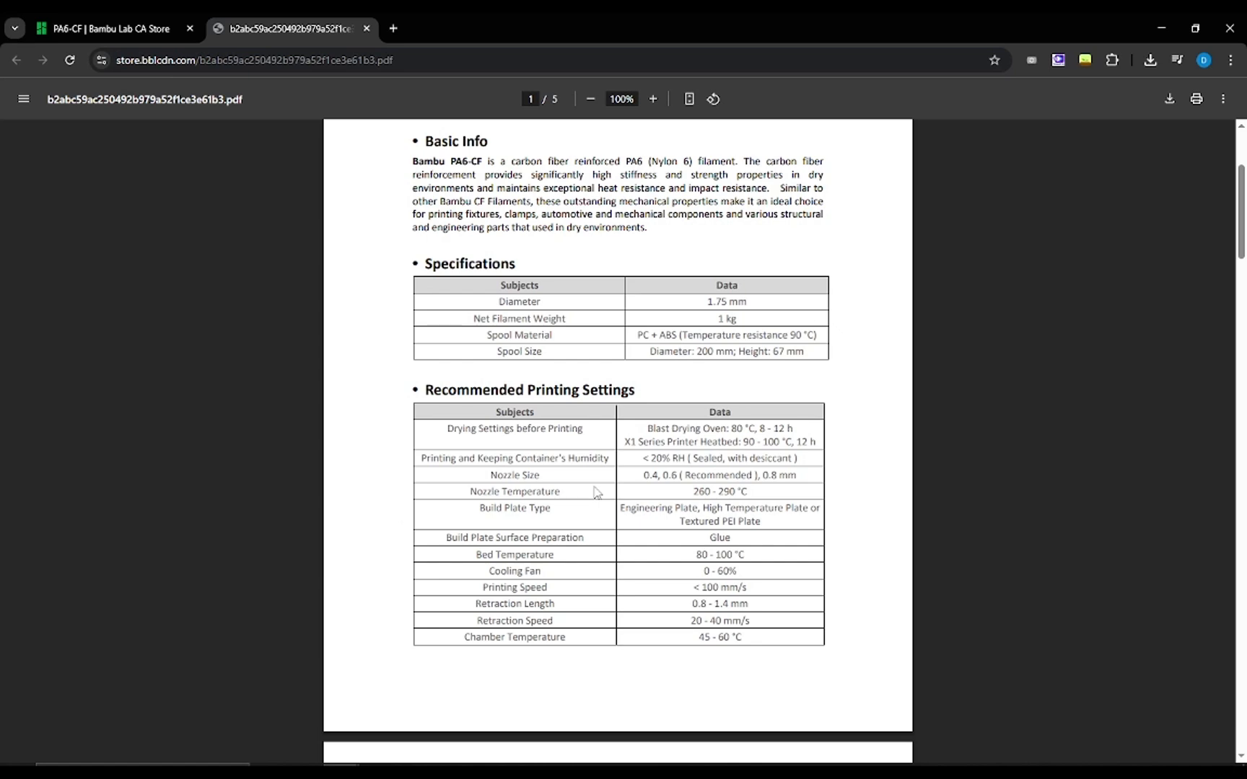
scroll(595, 490, down, 4)
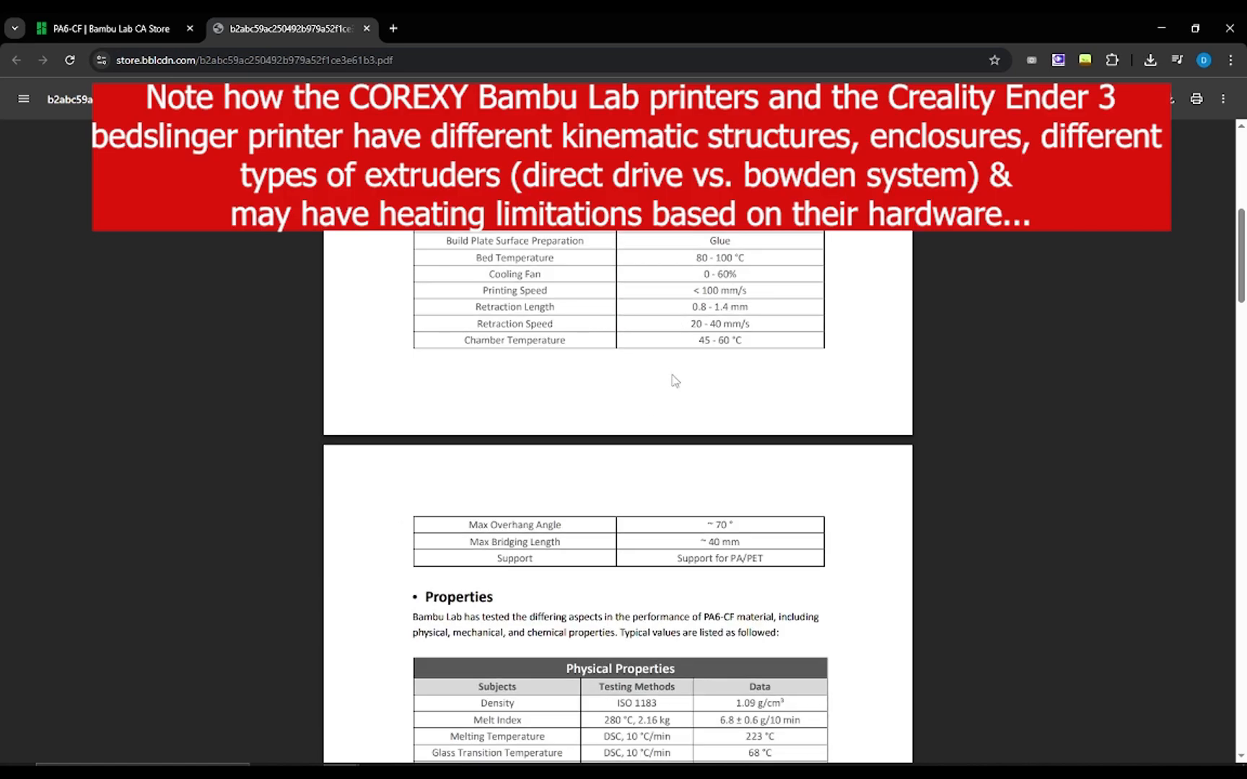
scroll(691, 357, up, 1)
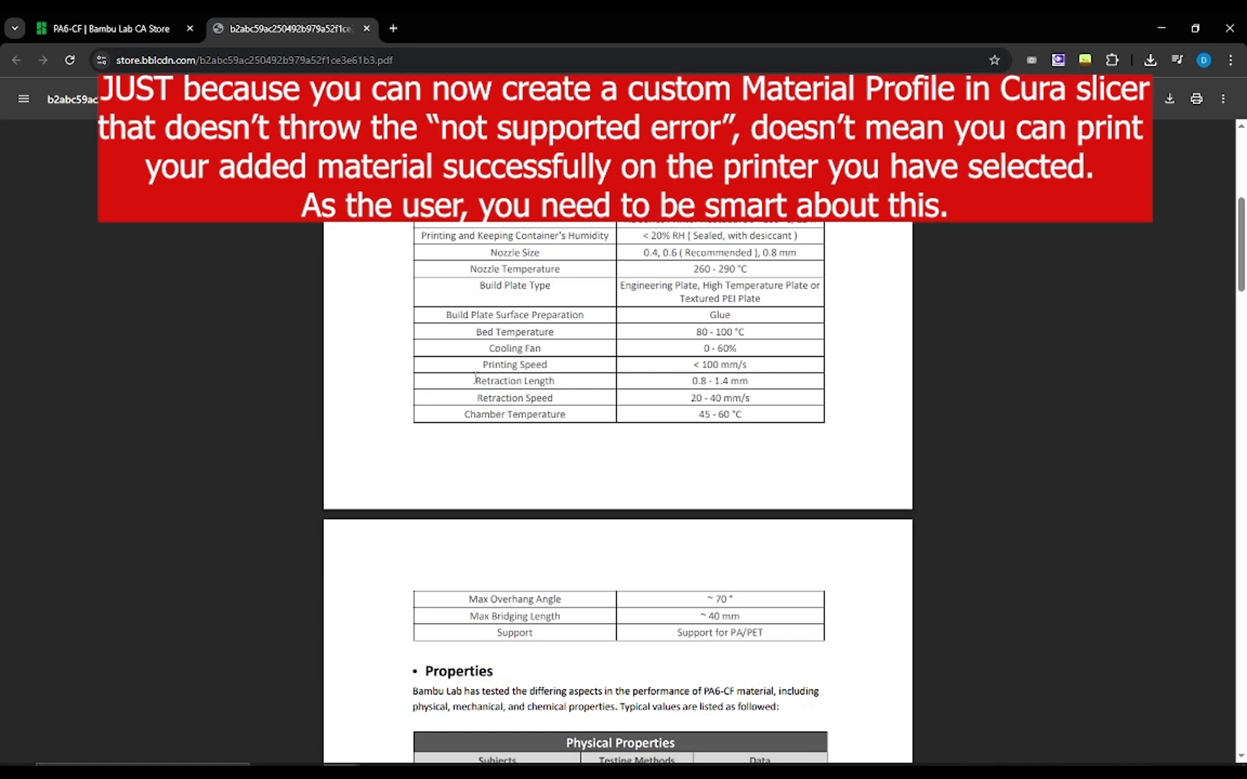
drag(471, 381, 785, 399)
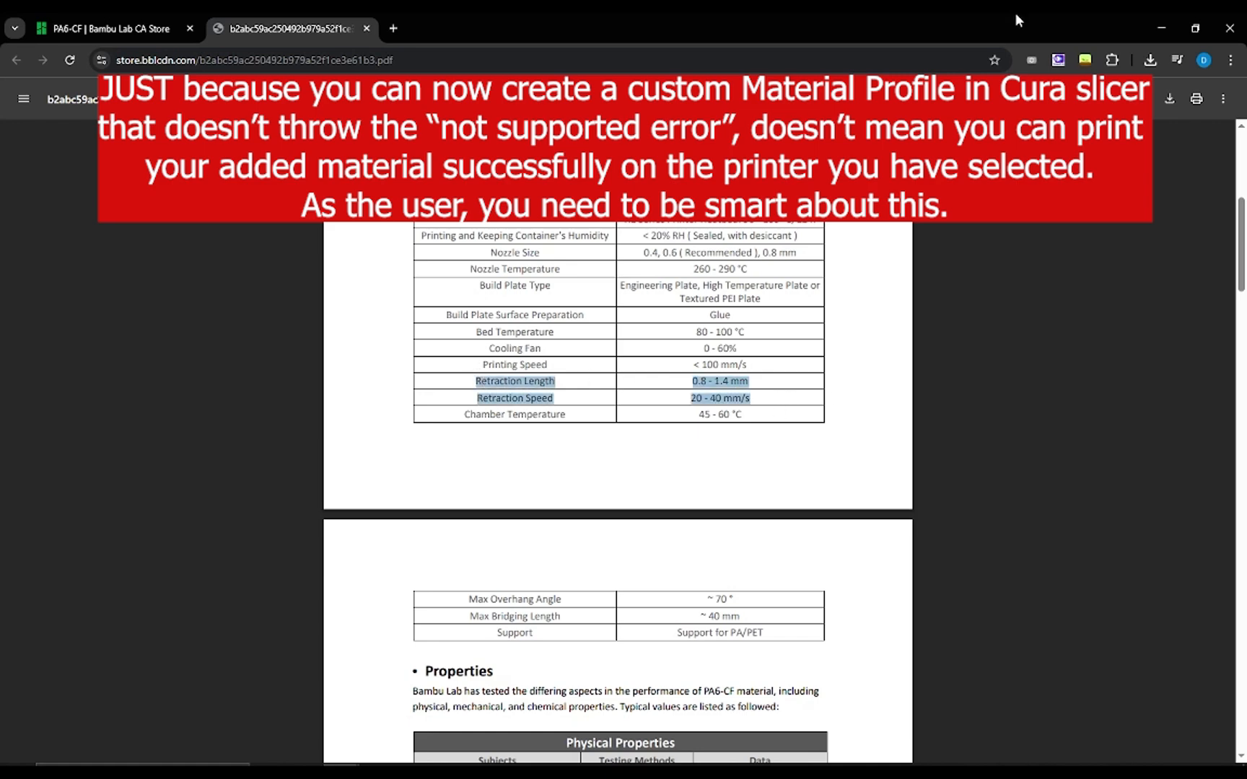
drag(1015, 16, 606, 52)
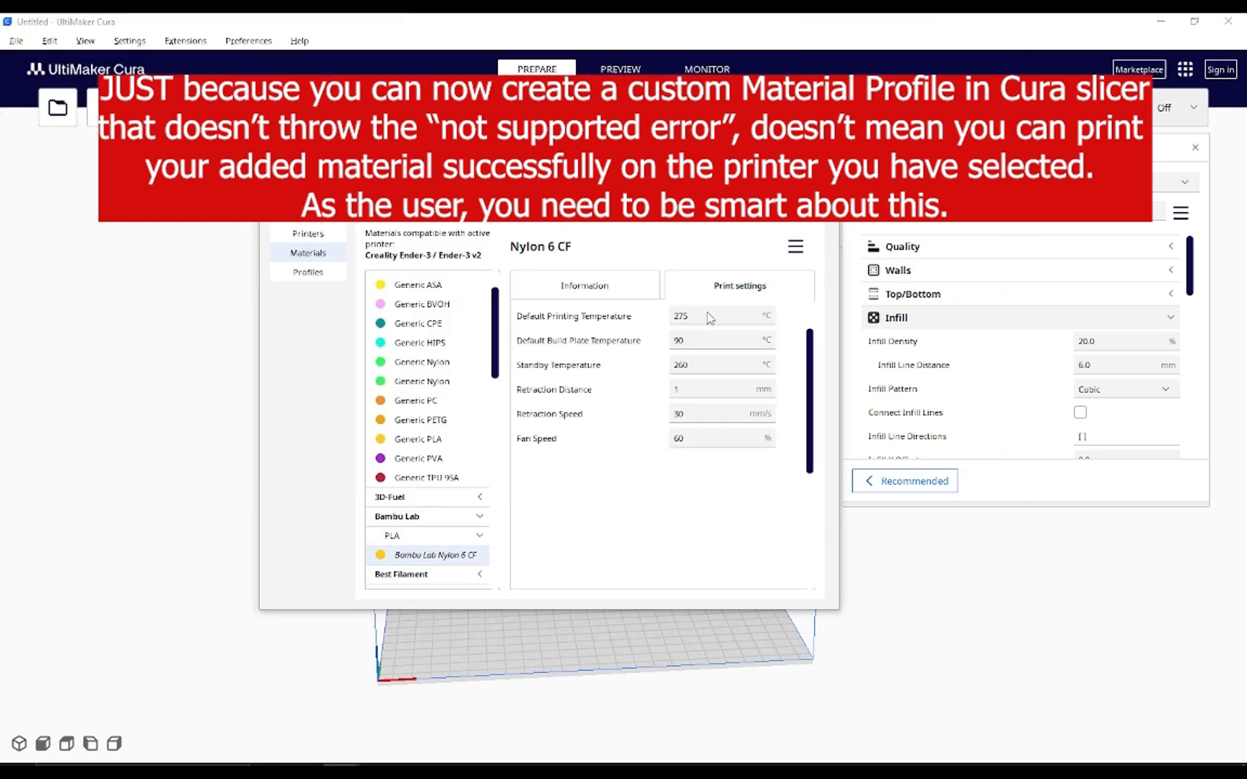
click(707, 319)
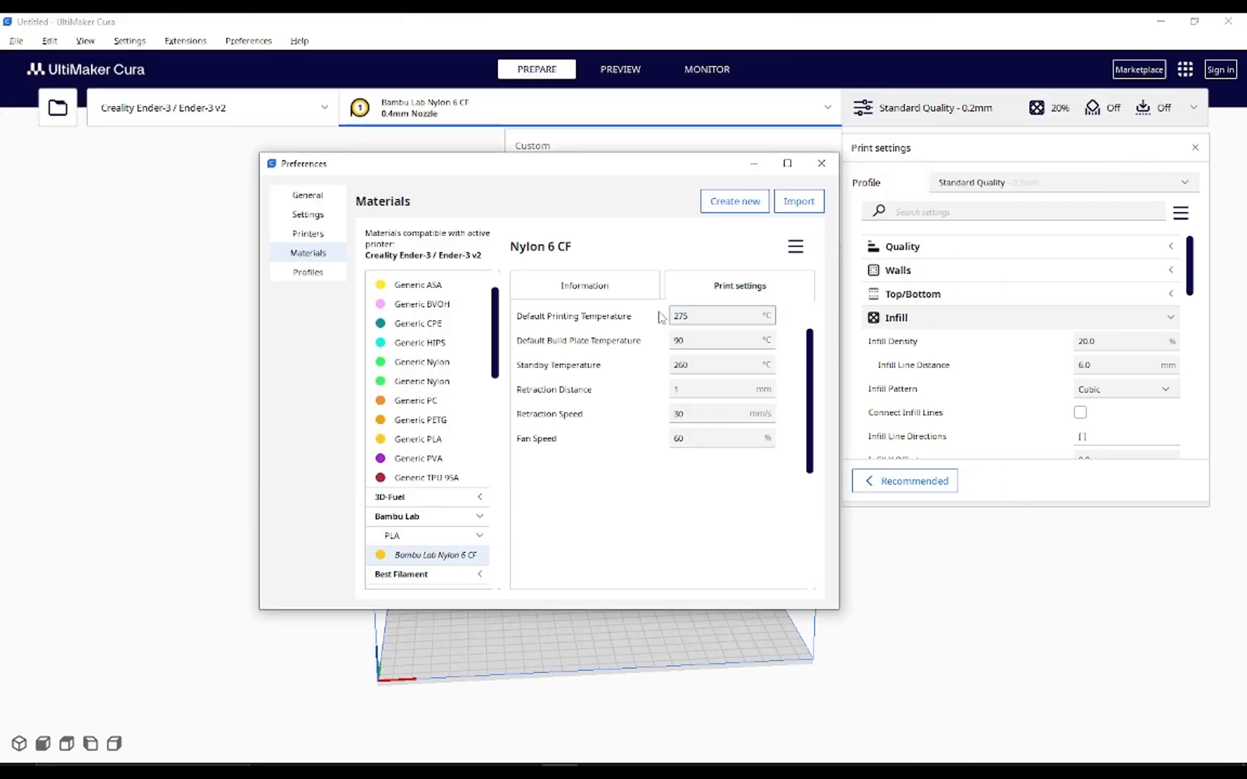
drag(660, 316, 694, 316)
click(689, 319)
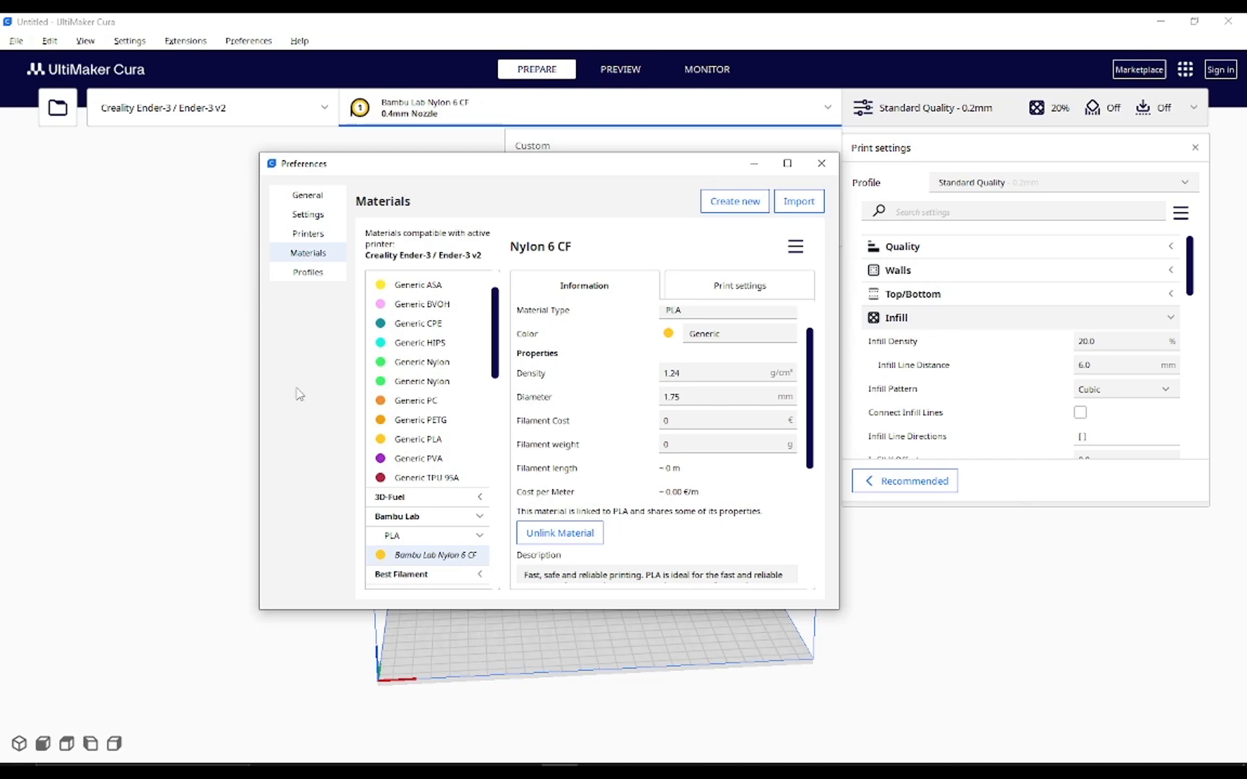
- Look up the density in the PA6-CF data sheet and set the material's density to 1.09 g/cm³
key(alt+Tab)
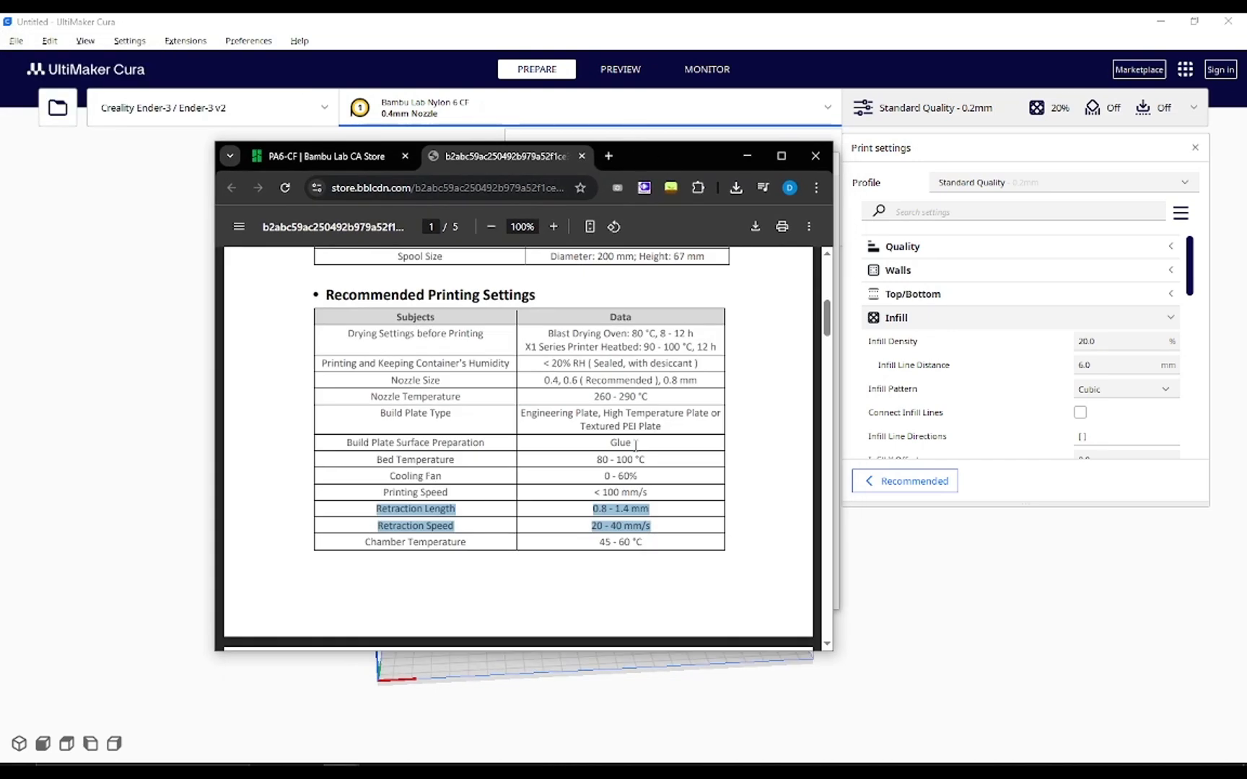
scroll(635, 444, up, 4)
scroll(624, 437, down, 10)
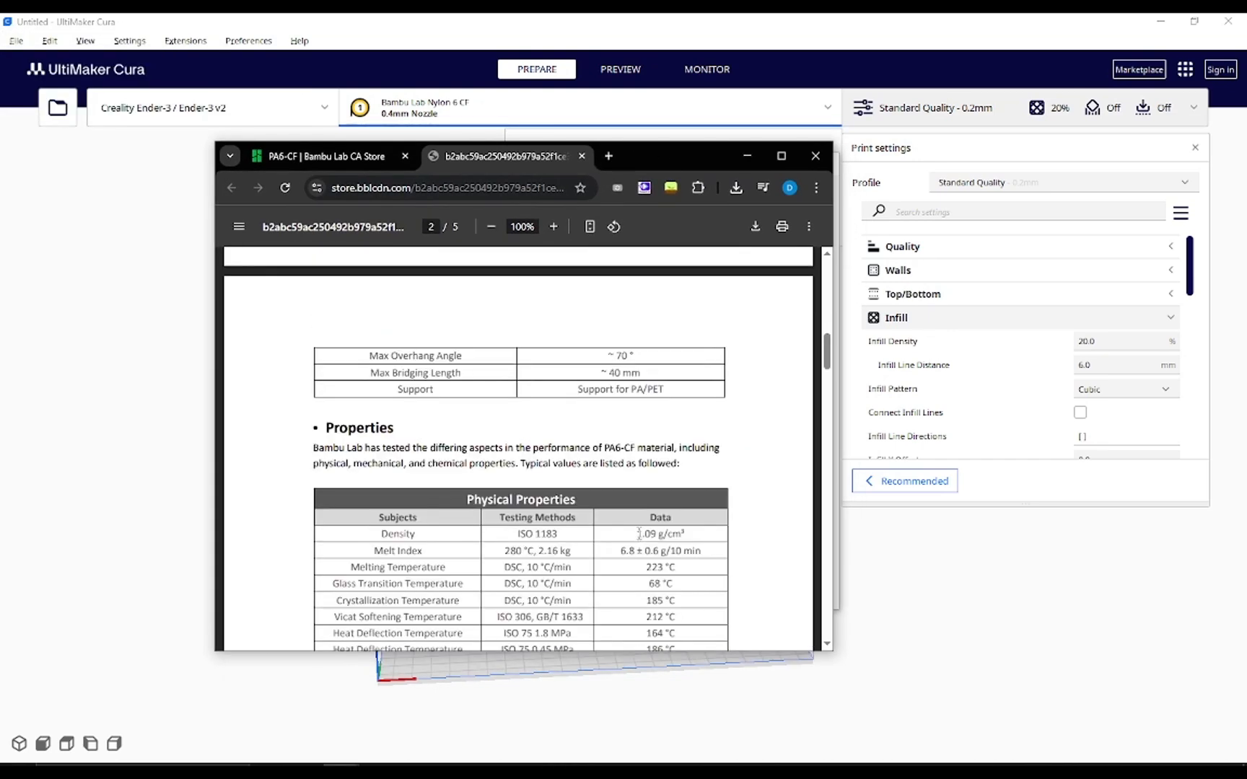
drag(637, 534, 688, 534)
drag(708, 167, 0, 159)
click(716, 372)
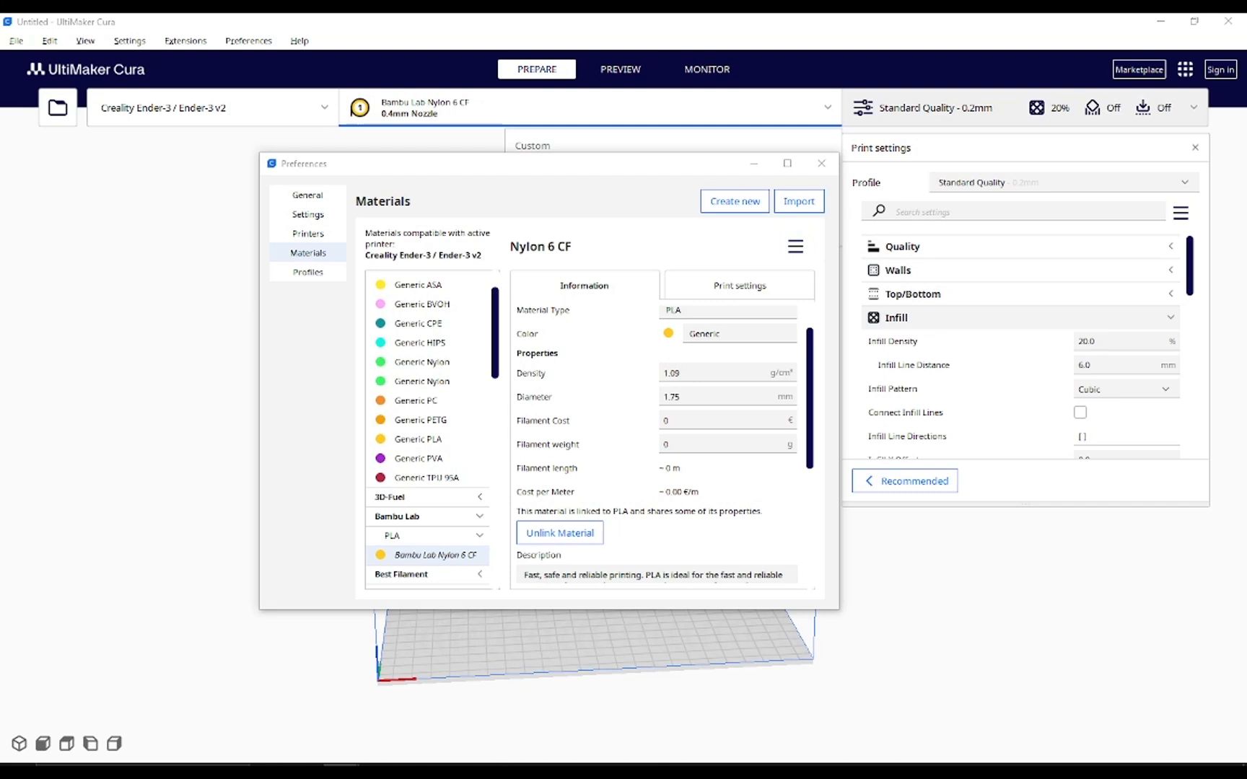
- Set the filament cost to 102 € and the filament weight to 1000 g, and unlink the material from PLA
click(692, 423)
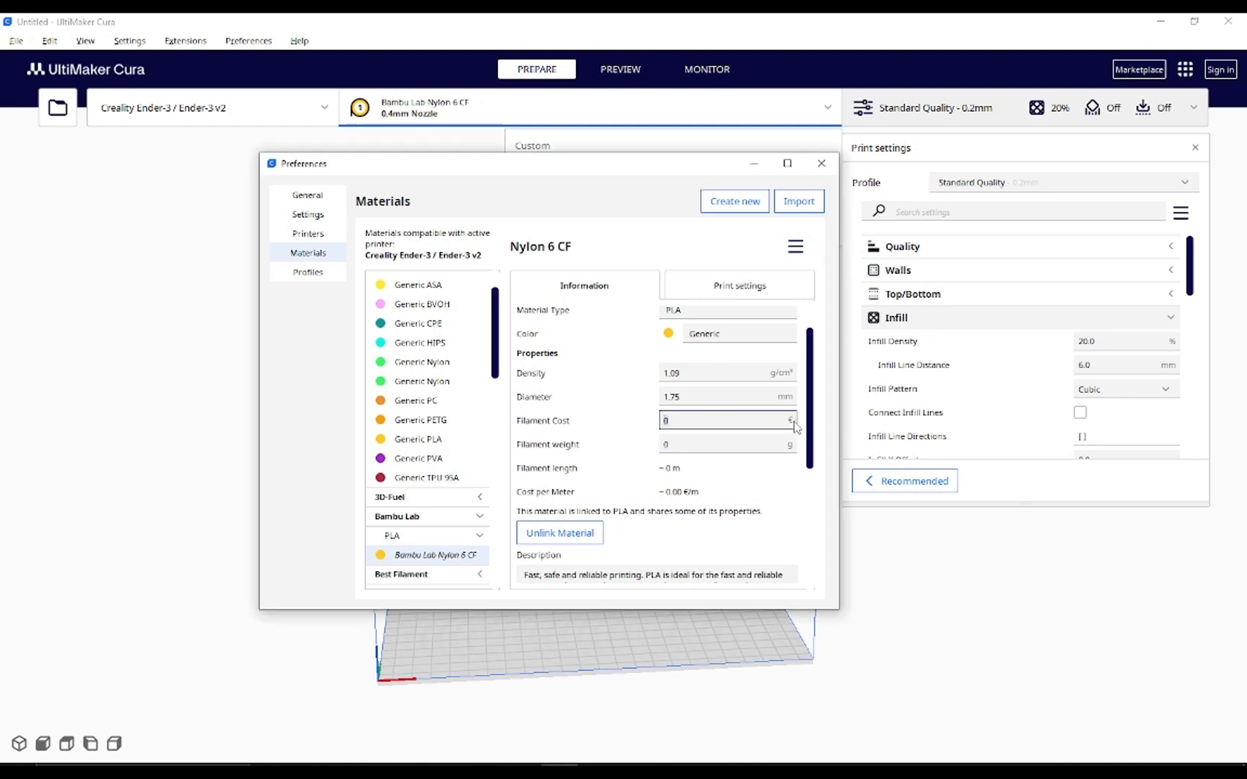
text(102)
click(694, 449)
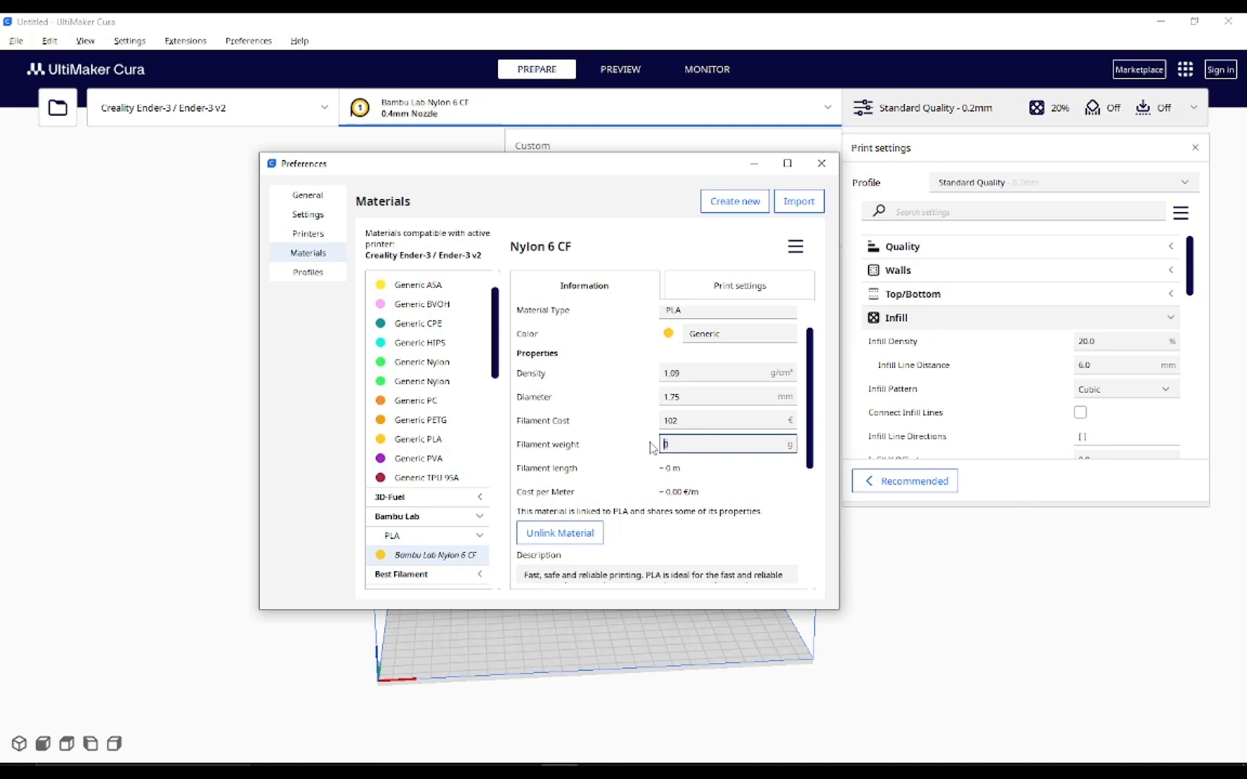
text(1000)
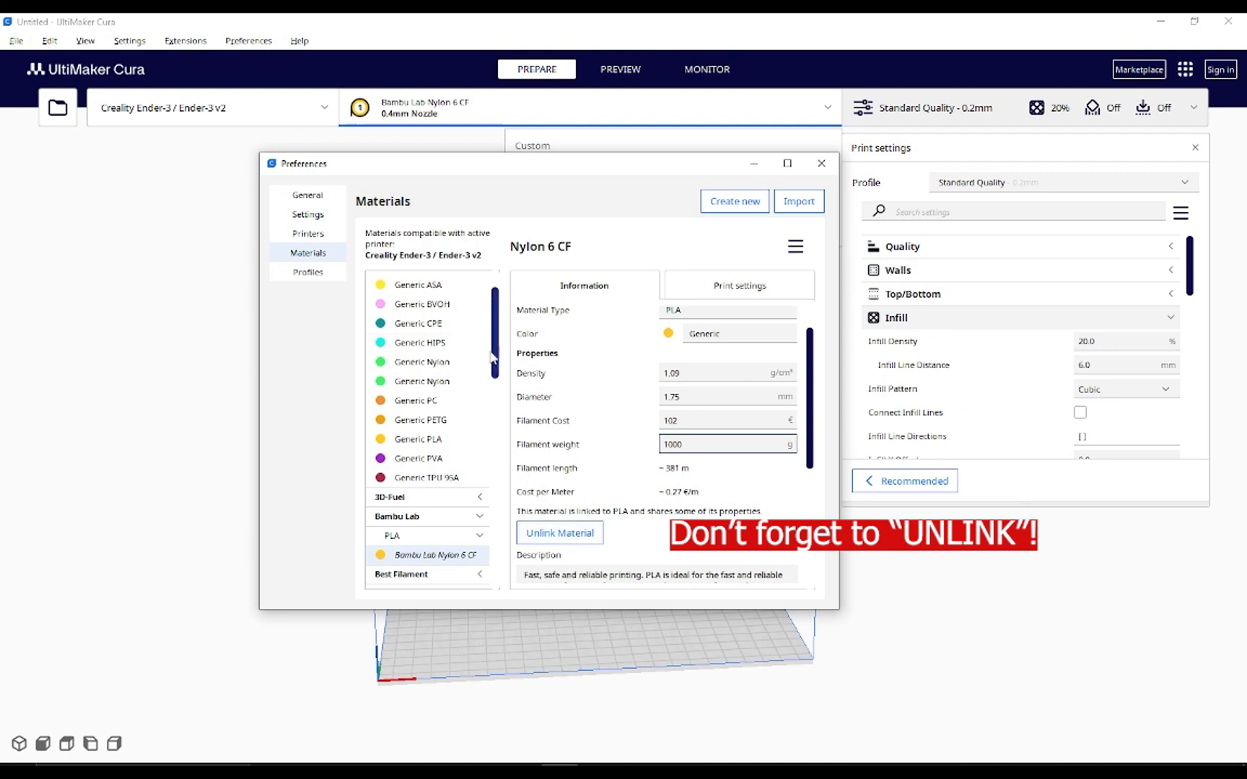
click(560, 533)
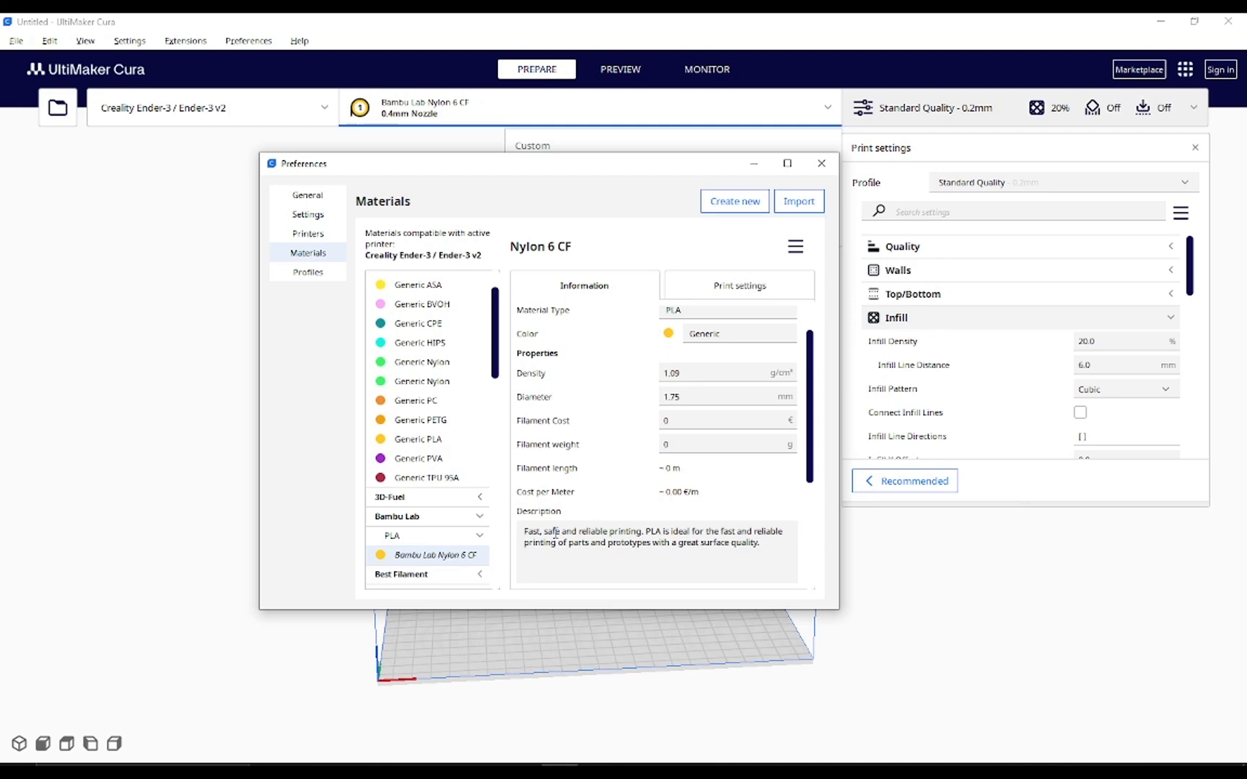
- Review the Nylon 6 CF material's description and adhesion information
scroll(556, 534, down, 1)
drag(777, 492, 517, 476)
click(586, 491)
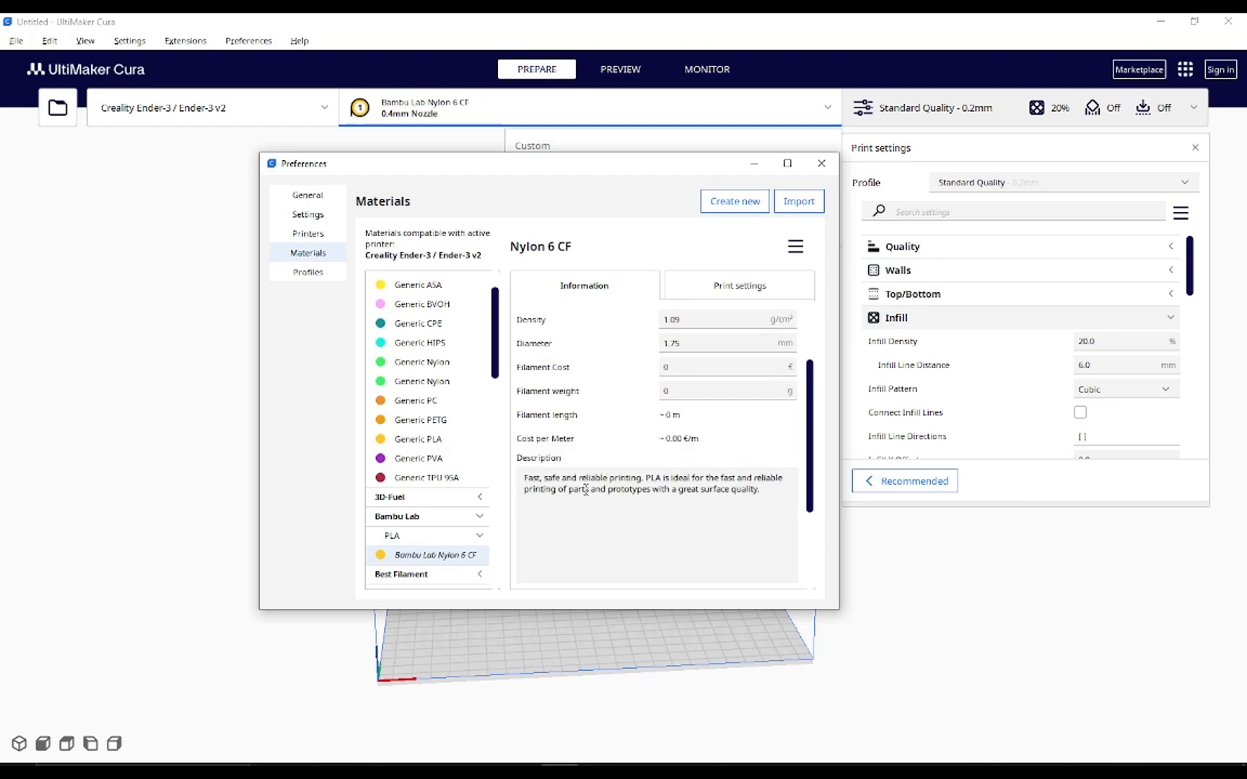
drag(810, 441, 816, 508)
scroll(816, 508, down, 1)
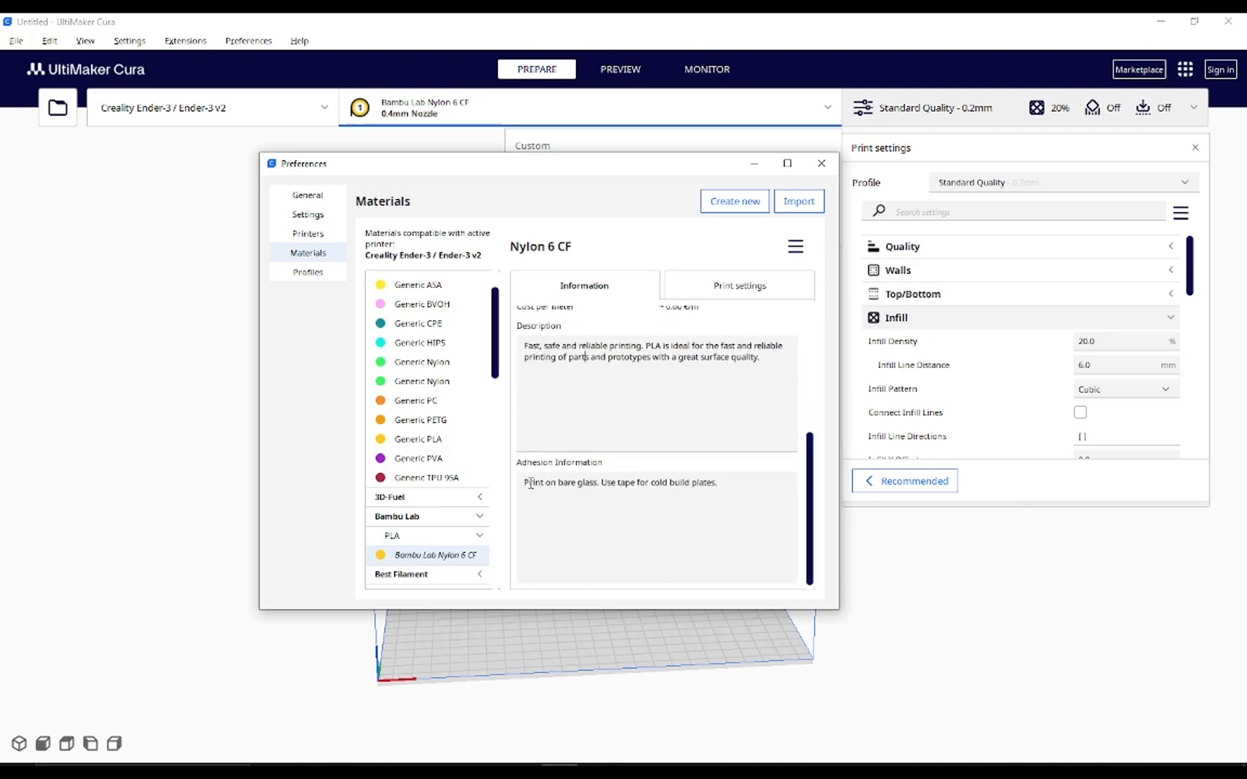
drag(528, 482, 769, 482)
click(744, 506)
scroll(819, 486, up, 1)
- Check the Nylon 6 CF print settings, close the preferences and view the quality profiles for the material
click(740, 285)
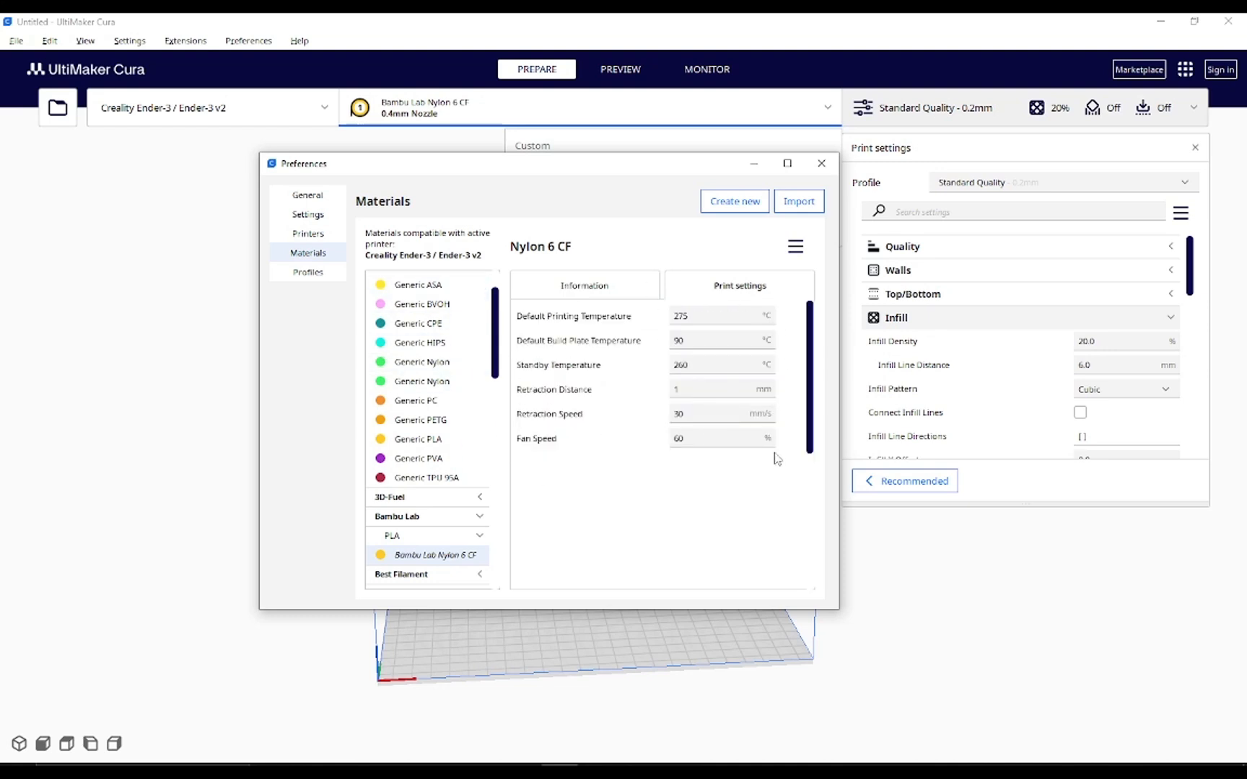
click(796, 247)
click(821, 163)
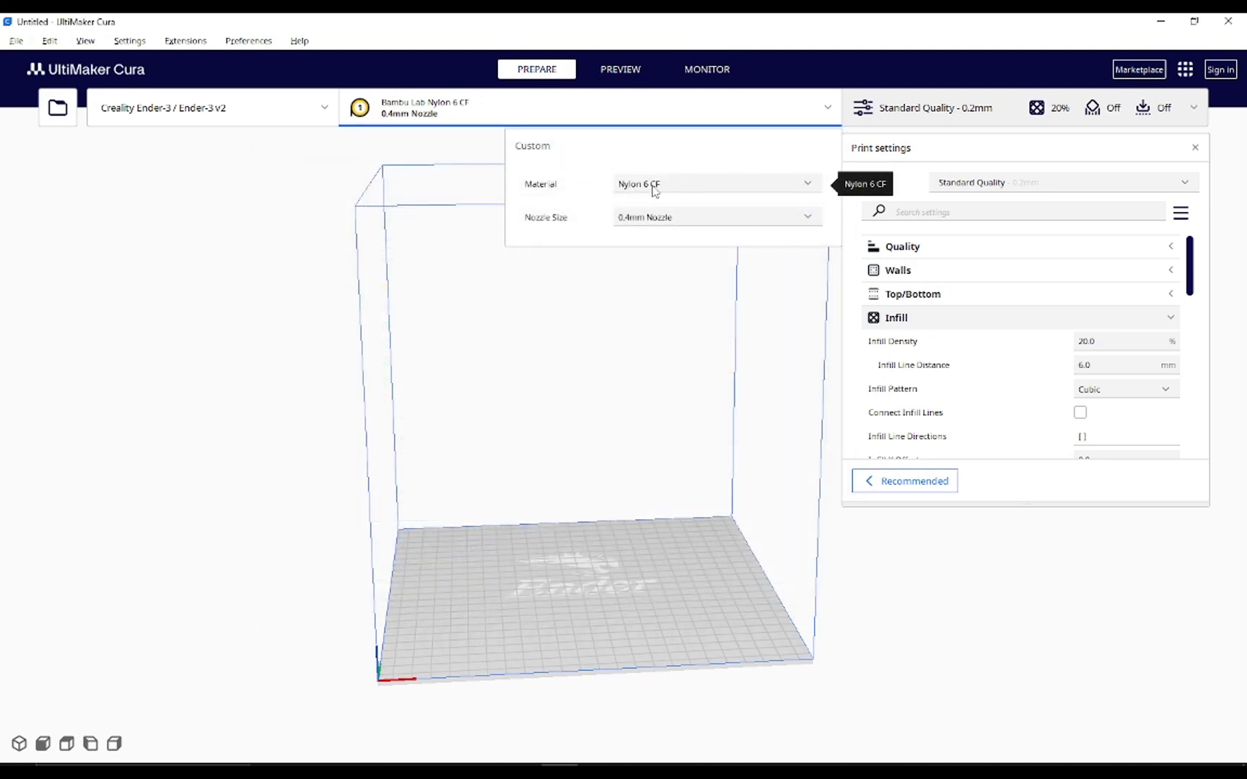
click(413, 112)
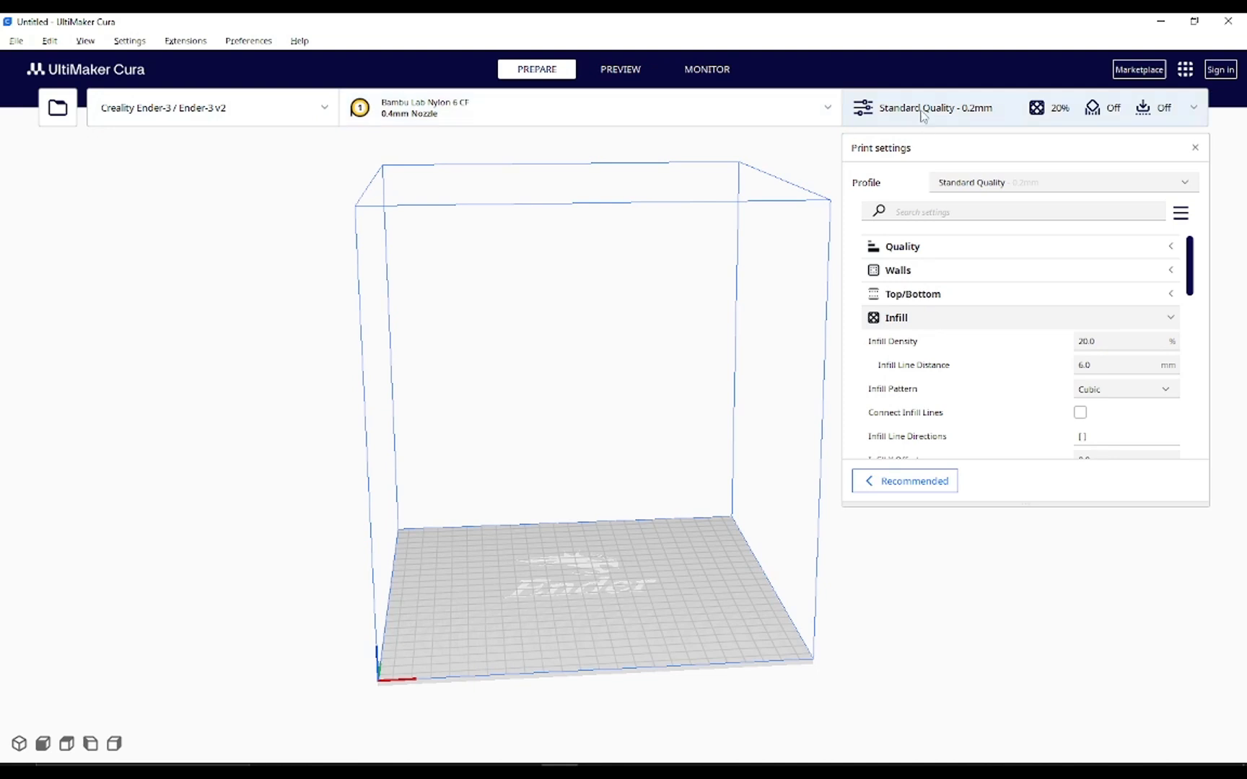
click(1007, 180)
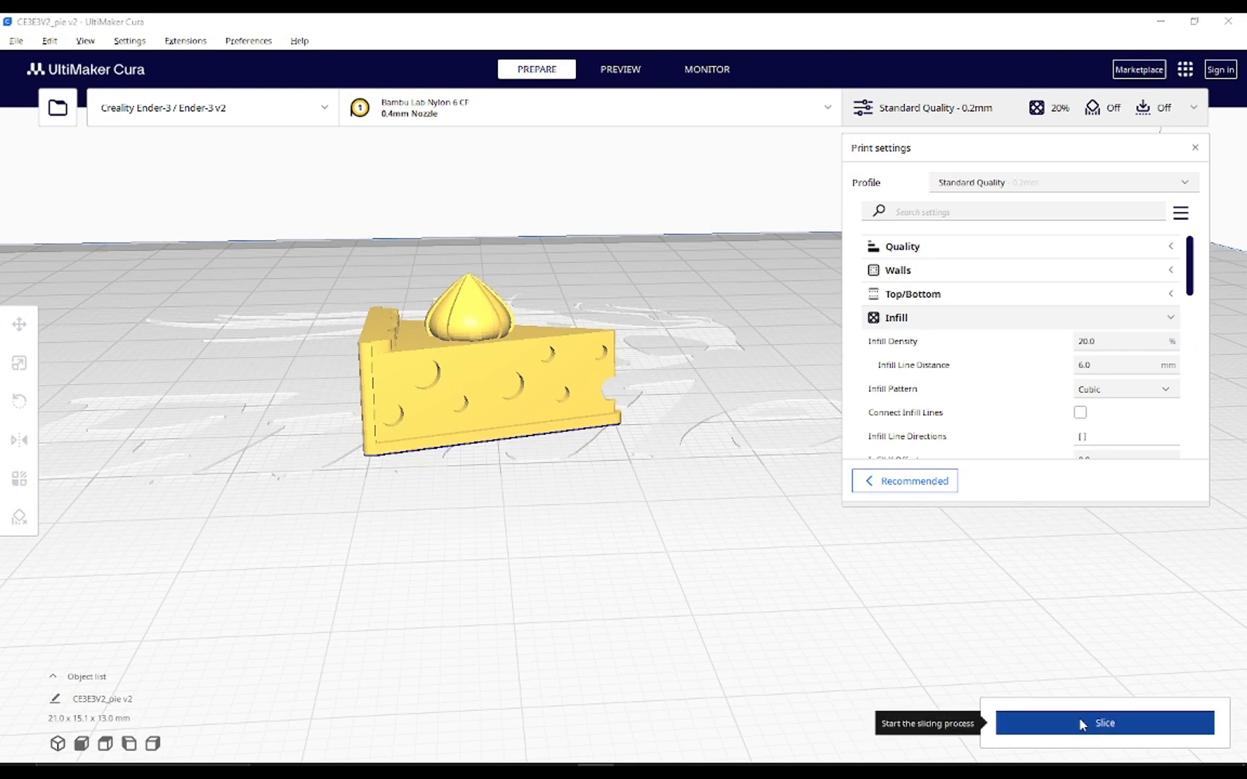
- Slice the pie model and inspect its time and material estimates and its layer preview down to layer 28
click(1080, 729)
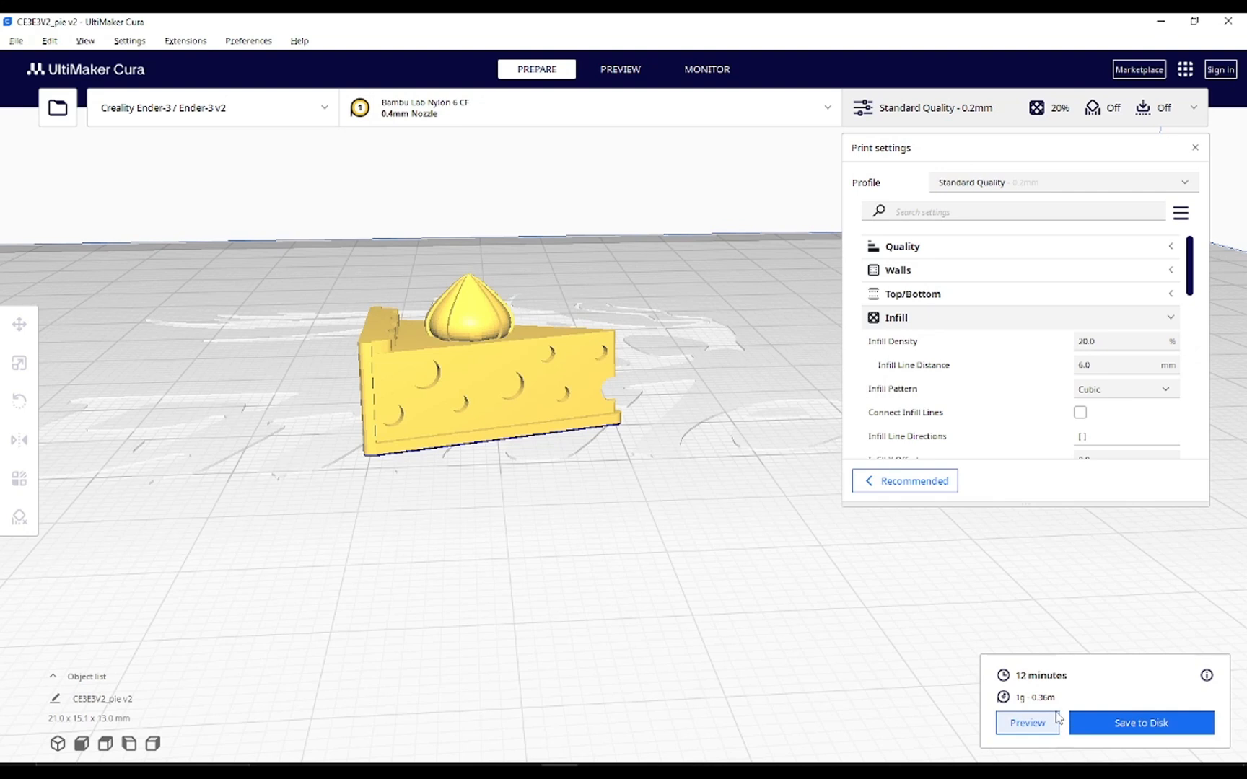
mouse_move(1206, 677)
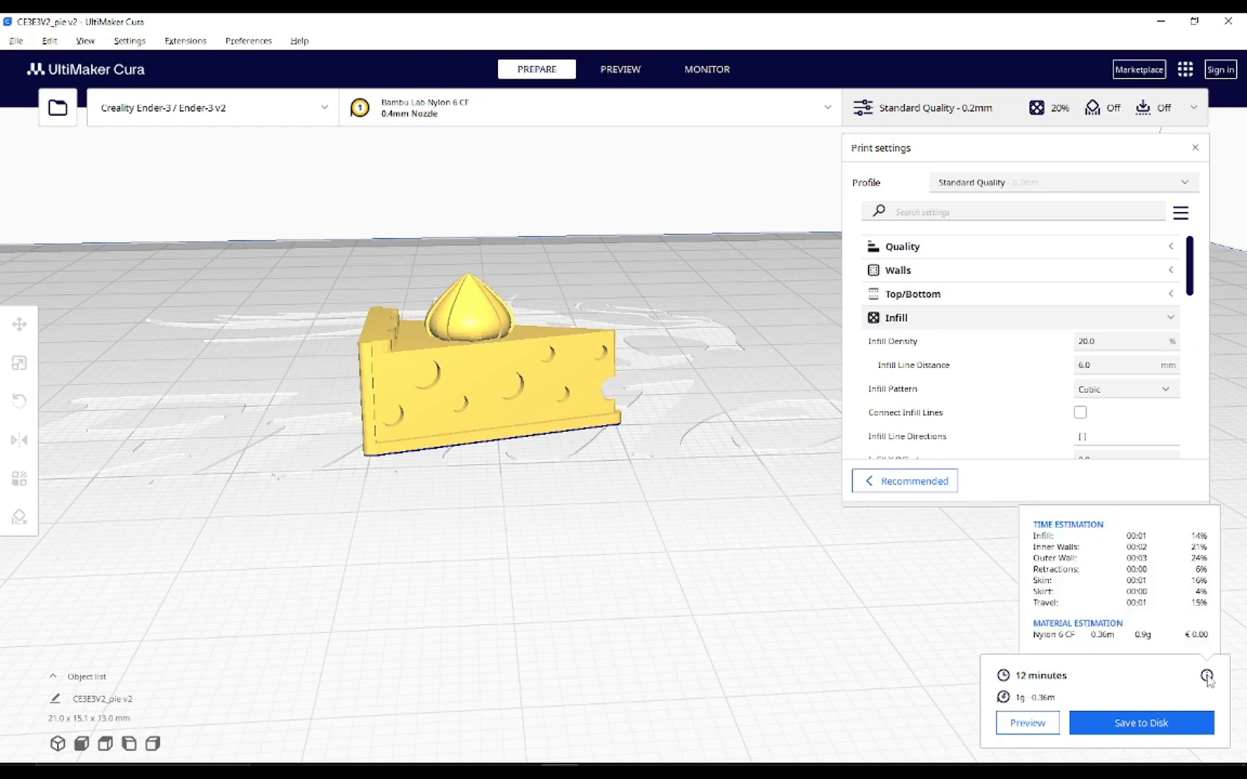
click(1027, 722)
scroll(630, 506, up, 4)
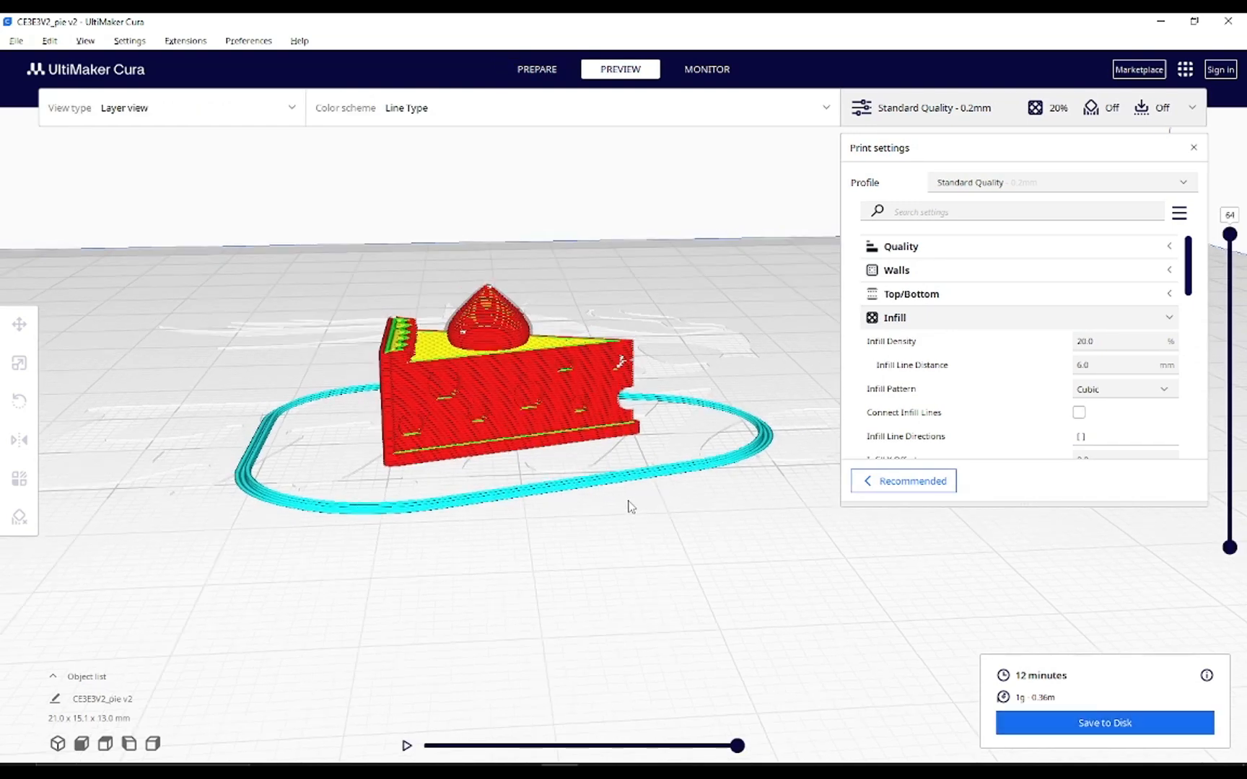
scroll(637, 522, up, 1)
mouse_move(745, 622)
middle_down()
mouse_move(754, 547)
mouse_move(736, 600)
middle_up()
scroll(678, 494, up, 1)
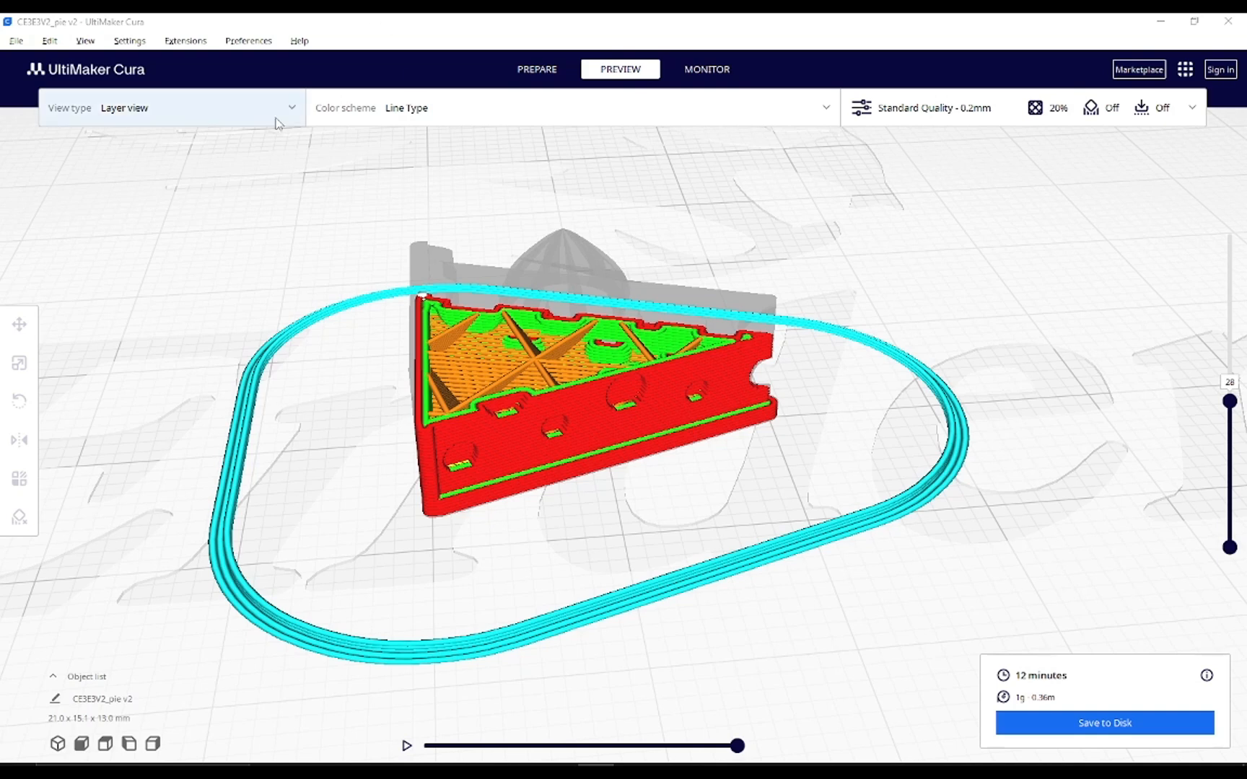
click(538, 73)
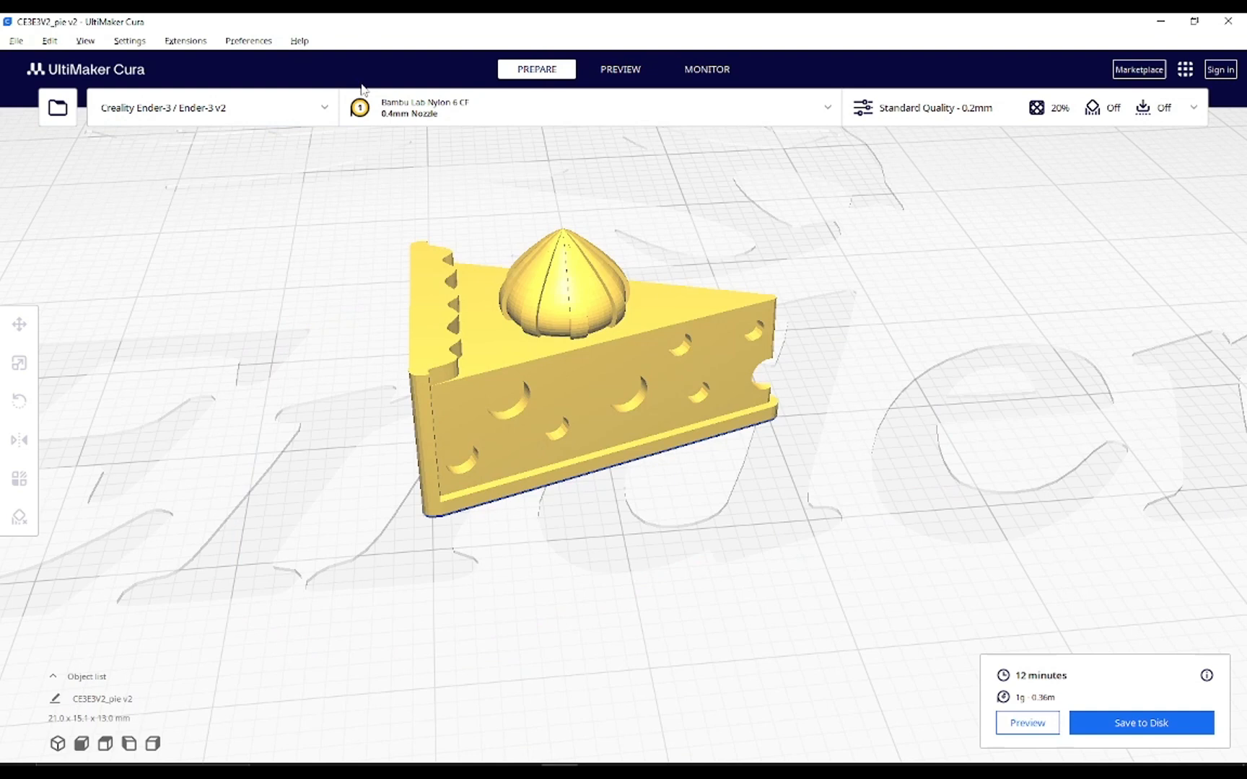
- Browse the non-networked printers offered for adding and close the list without adding one
click(252, 112)
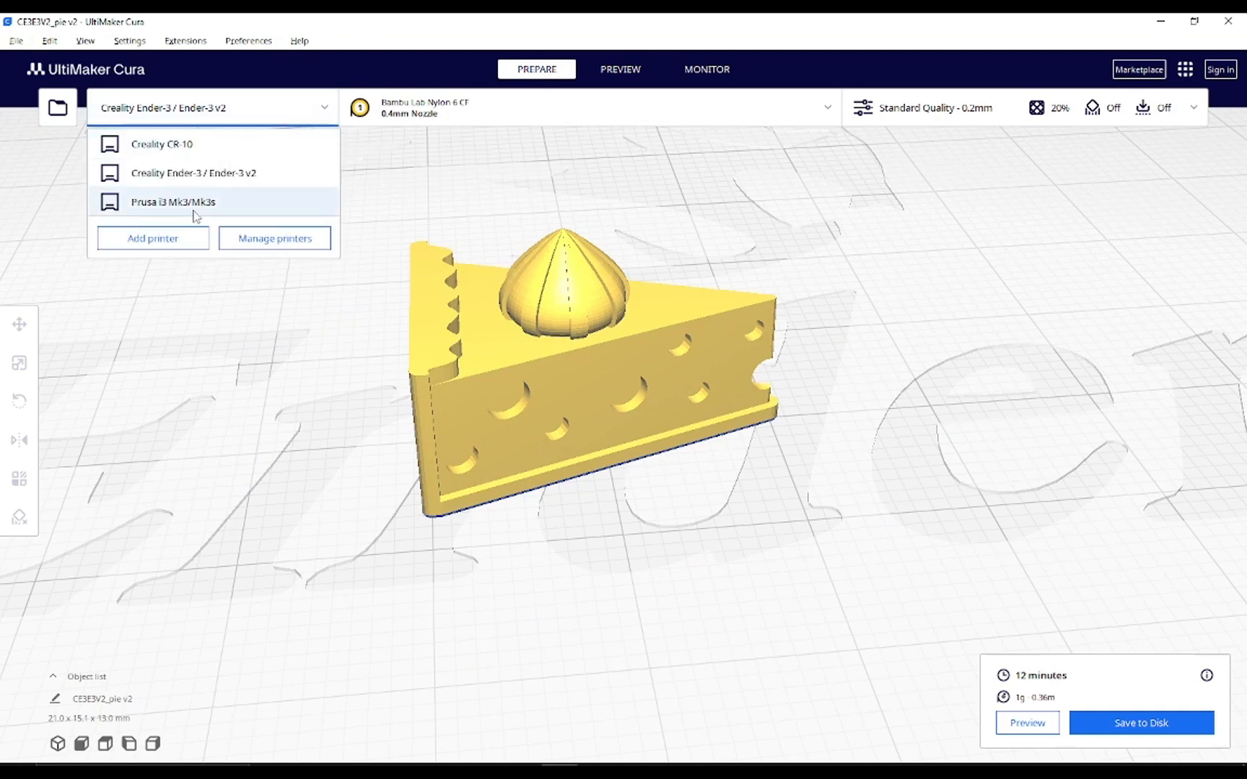
click(187, 241)
click(734, 431)
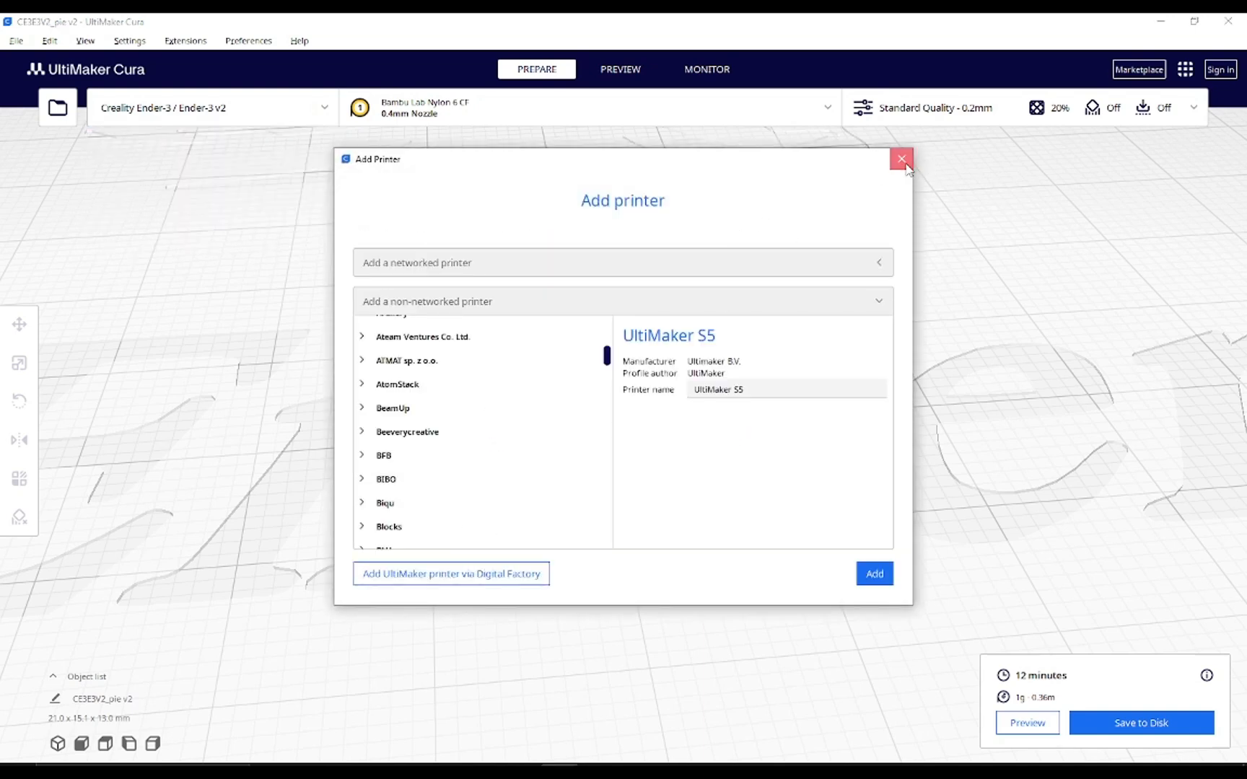
click(901, 159)
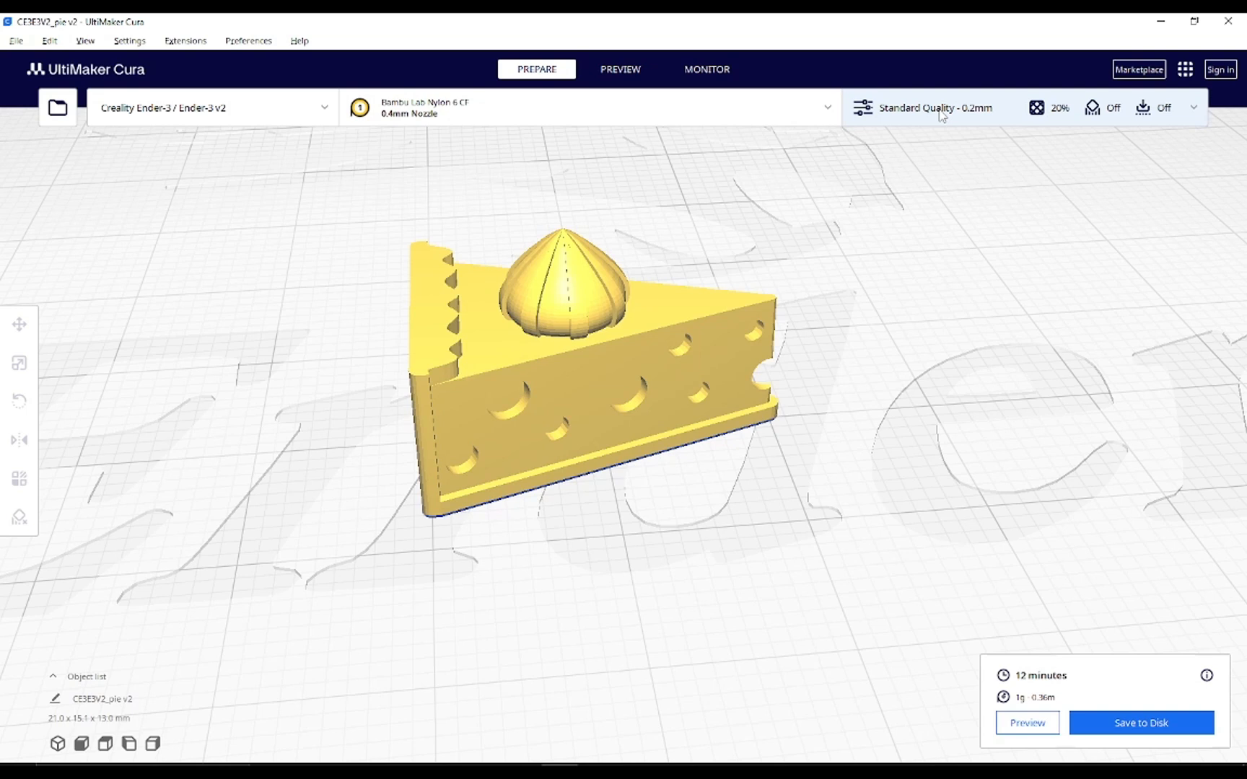
- Check the material type of Nylon 6 CF in the material preferences and close them
click(795, 114)
click(807, 184)
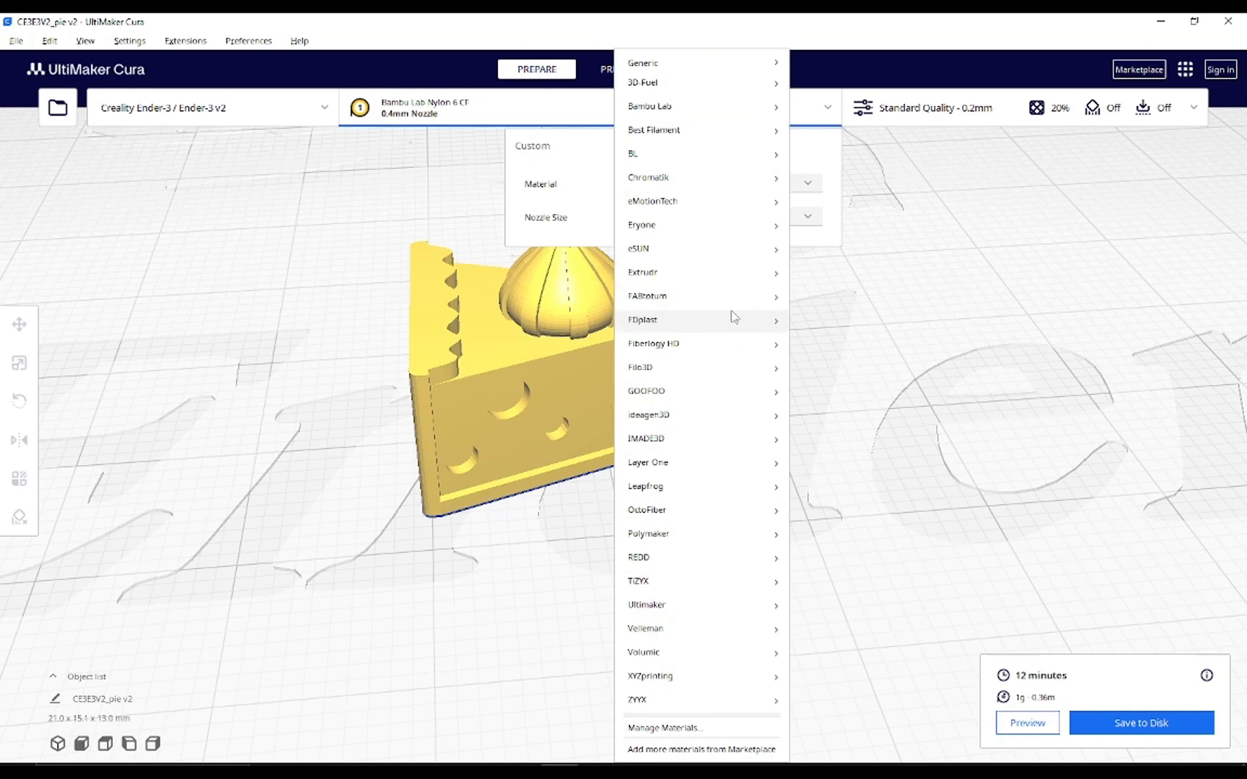
click(685, 728)
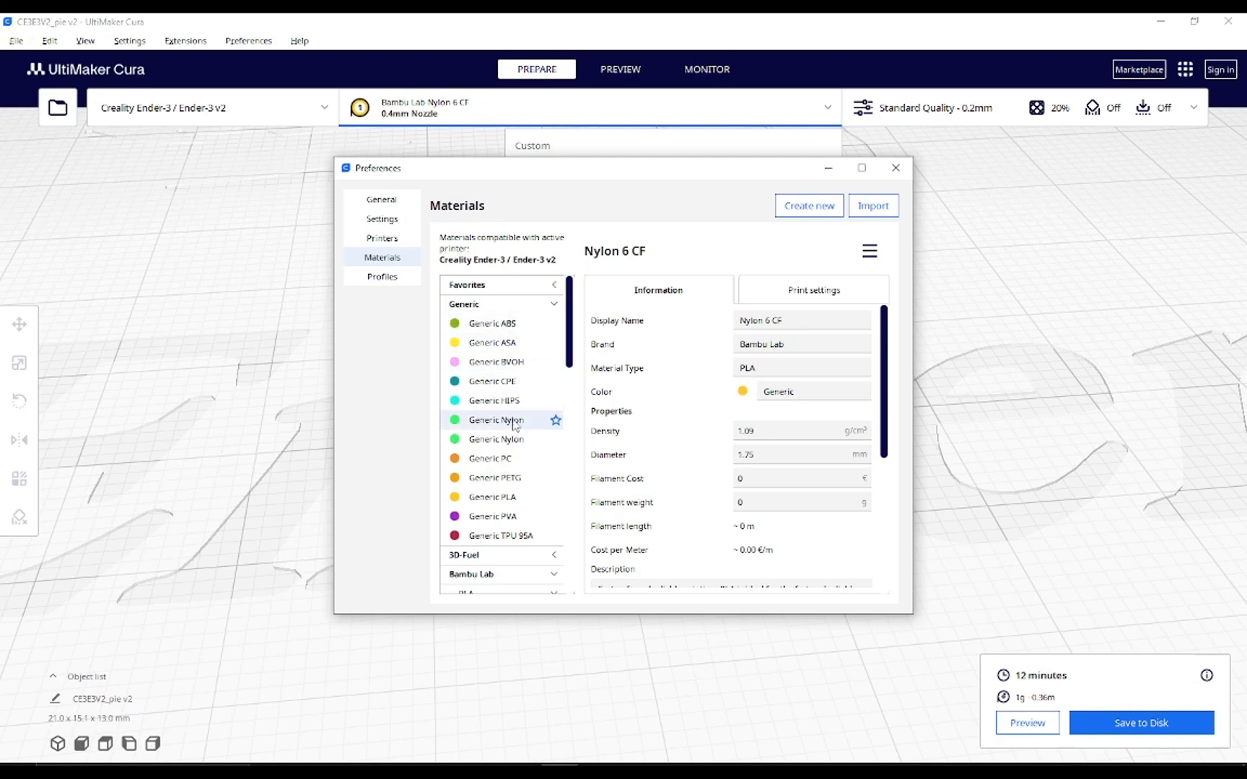
click(771, 368)
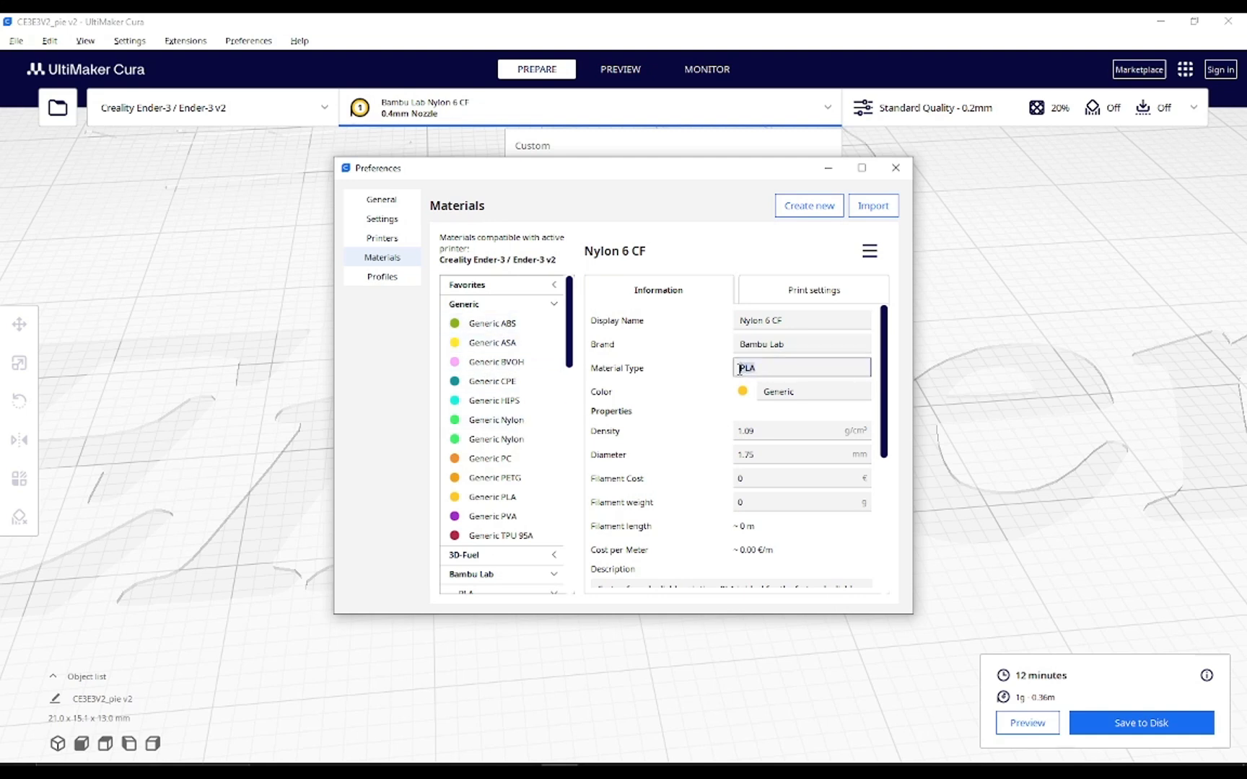
click(895, 167)
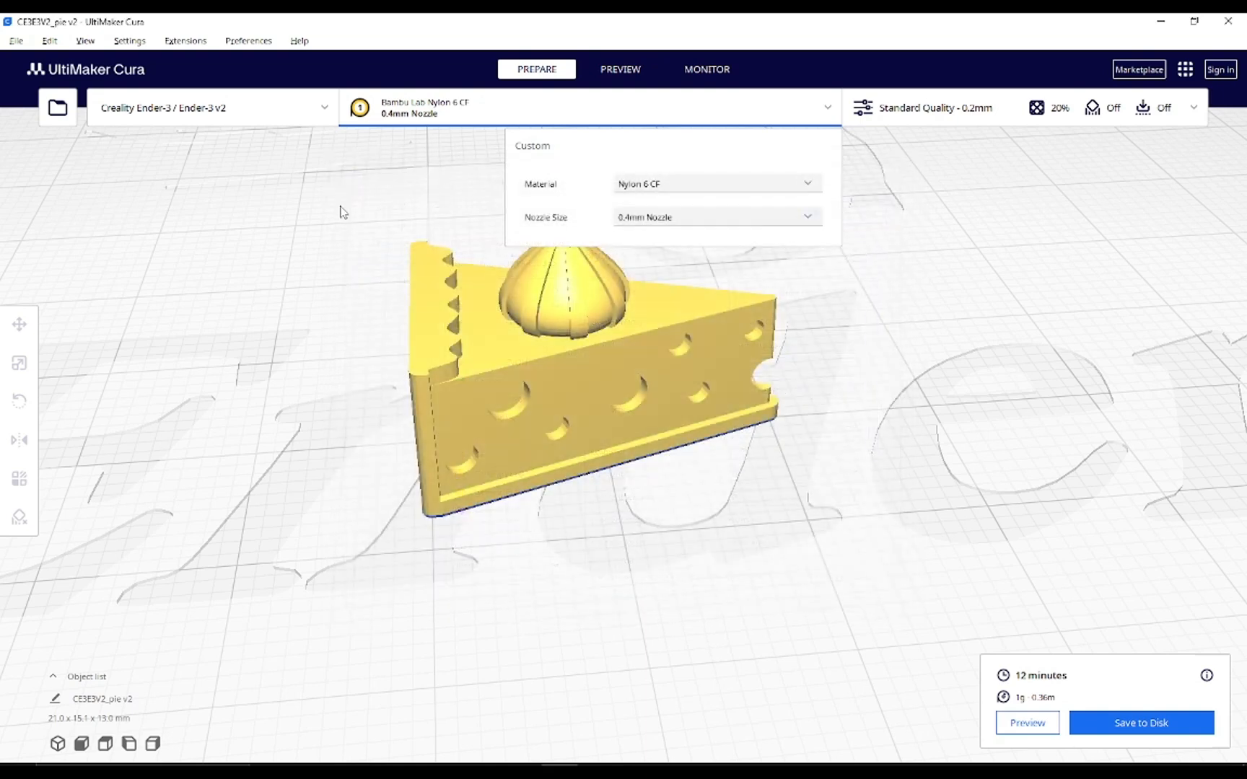
- Add a non-networked Custom FFF printer named "Custom - Ender" and close its initial machine settings
click(158, 108)
click(167, 236)
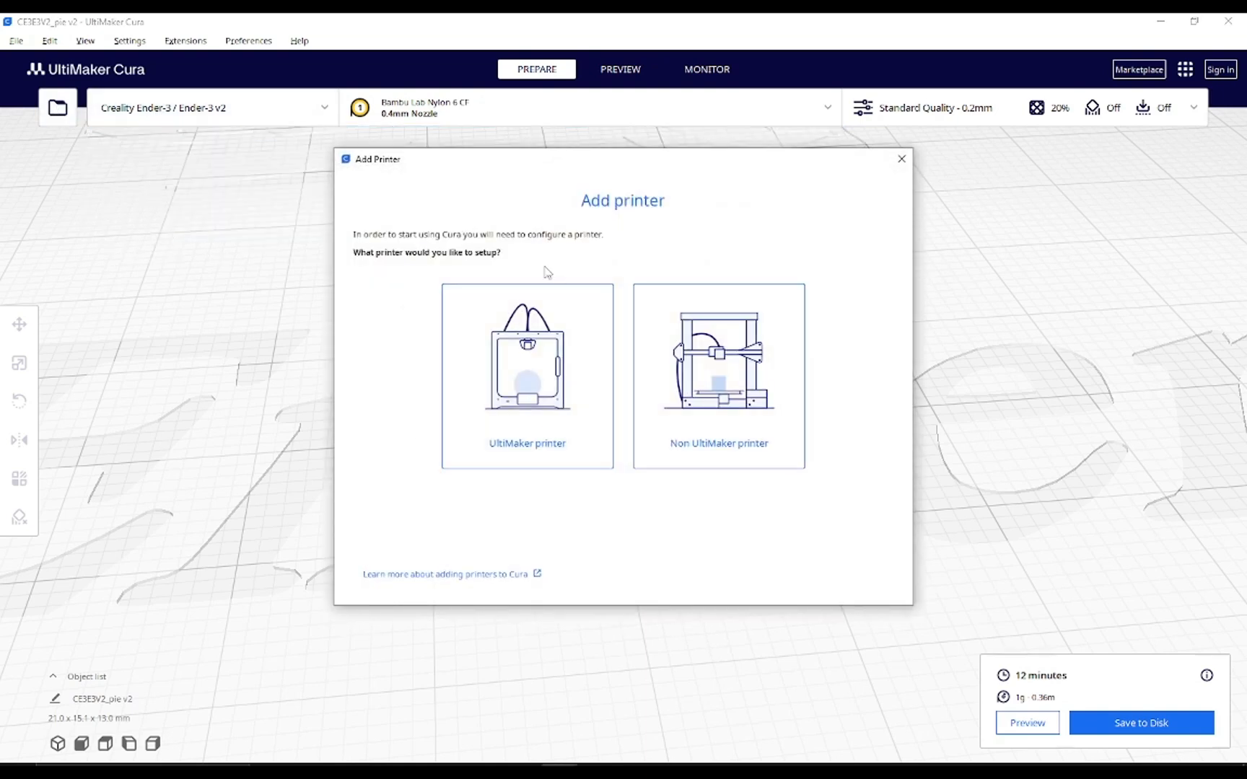
click(498, 462)
scroll(497, 476, down, 20)
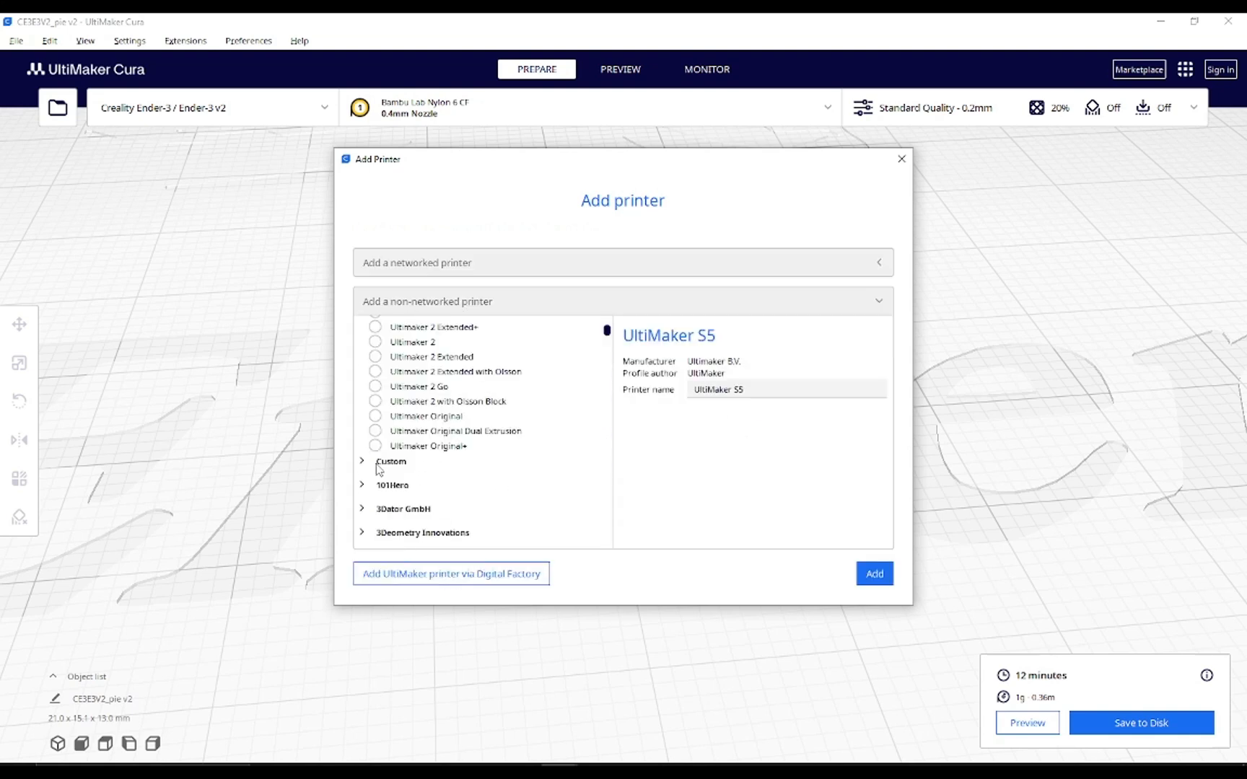
click(376, 465)
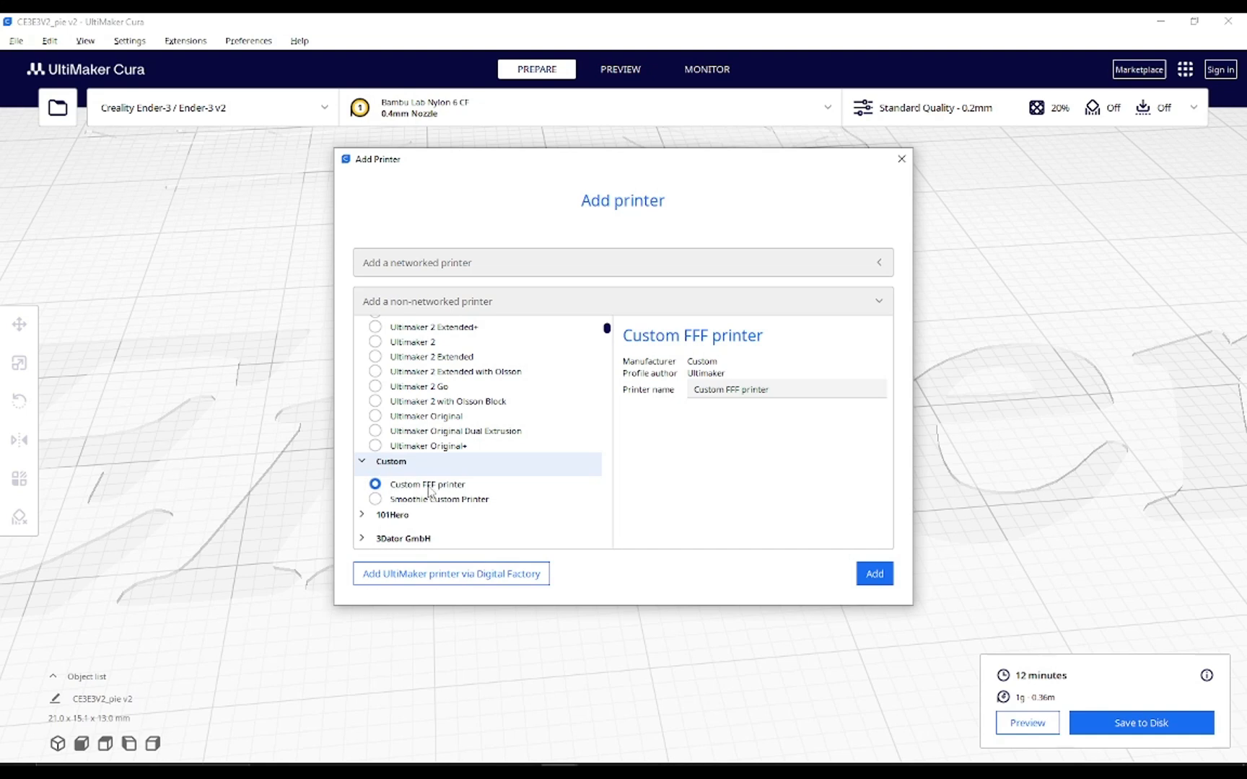
drag(769, 390, 729, 395)
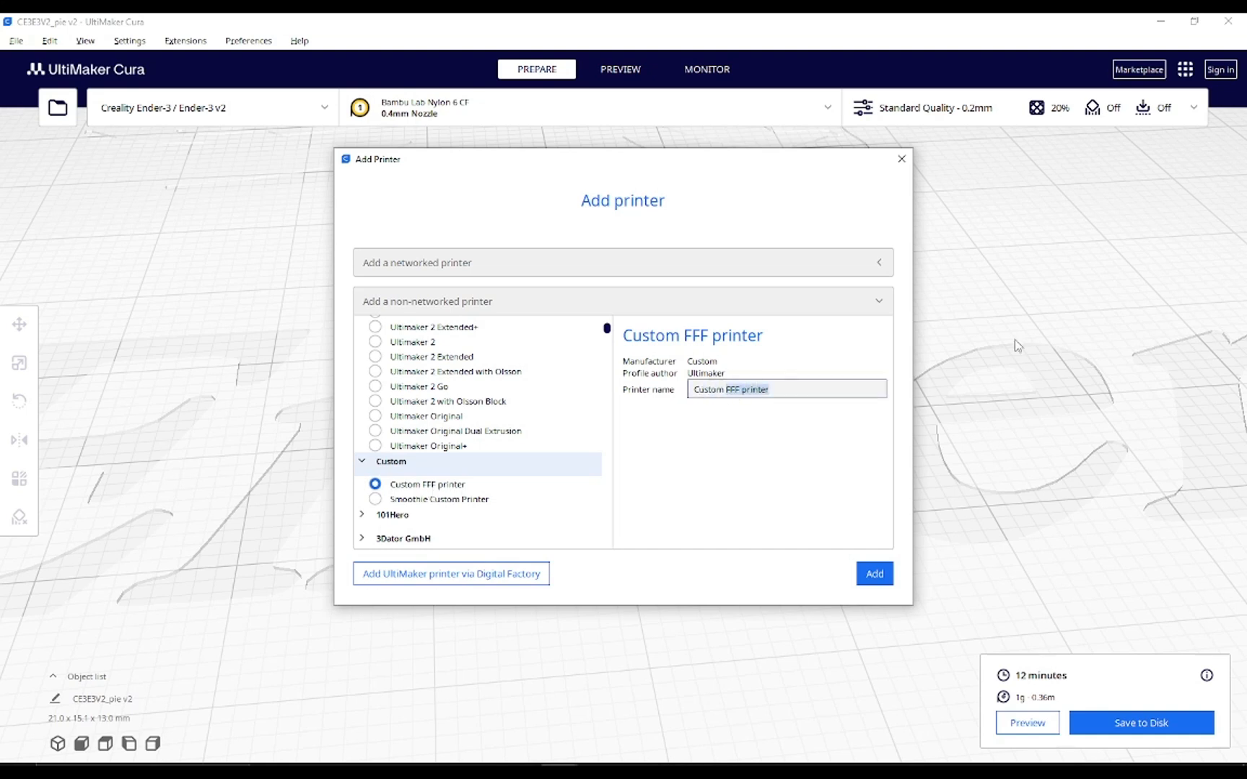
key(BackSpace)
text(- Ende)
click(874, 573)
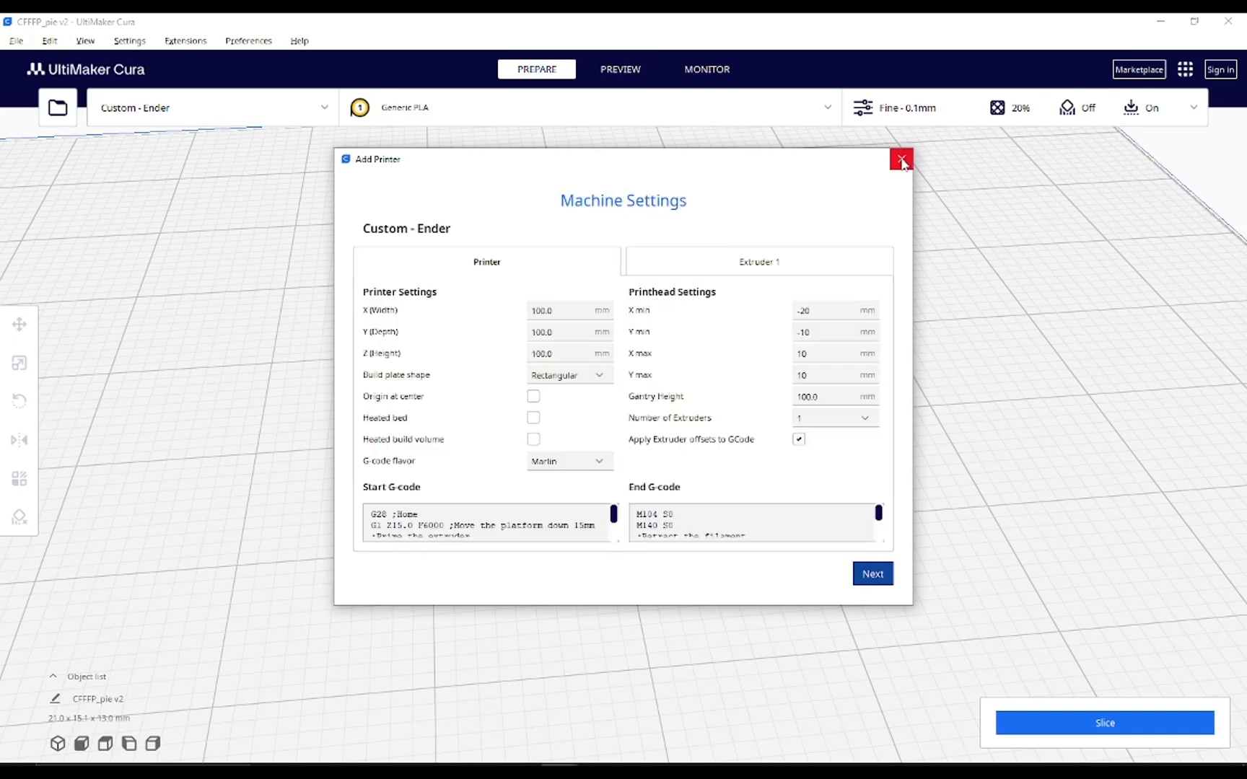
click(901, 159)
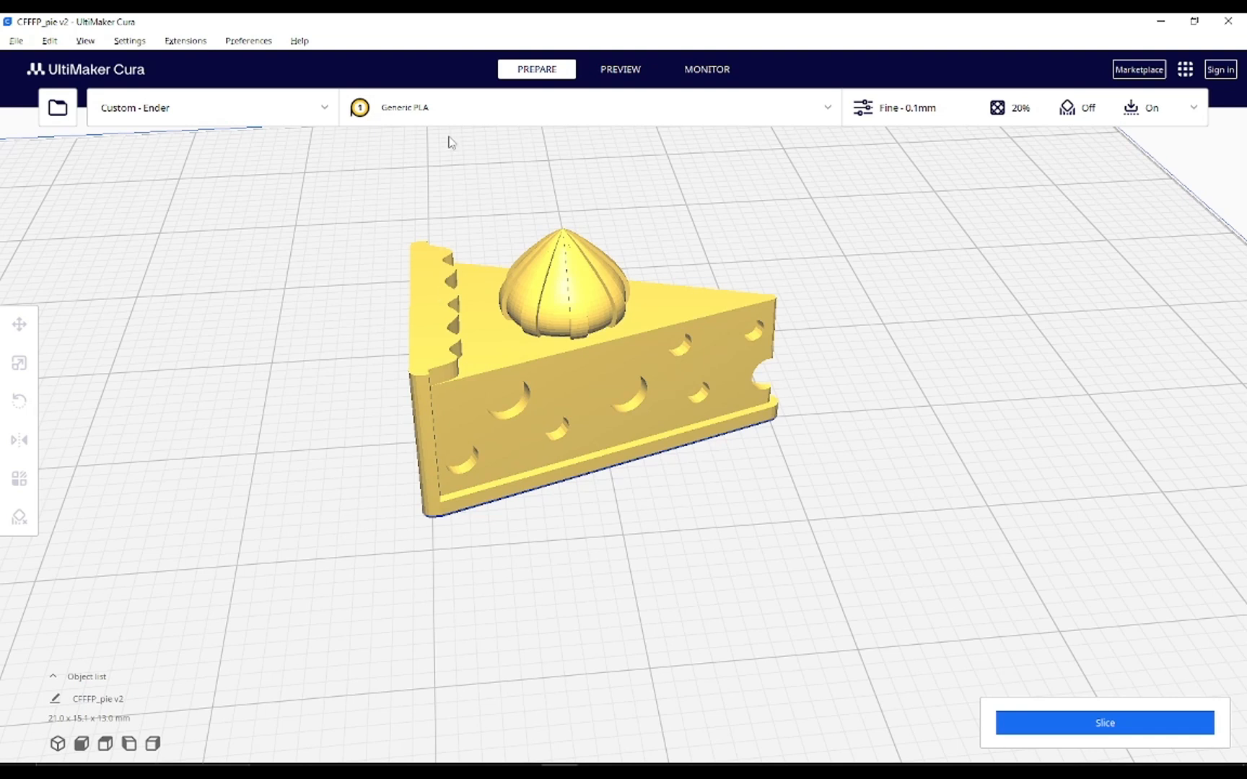
- Open the machine settings of the Custom - Ender printer and review its build volume and Extruder 1 nozzle settings
click(274, 109)
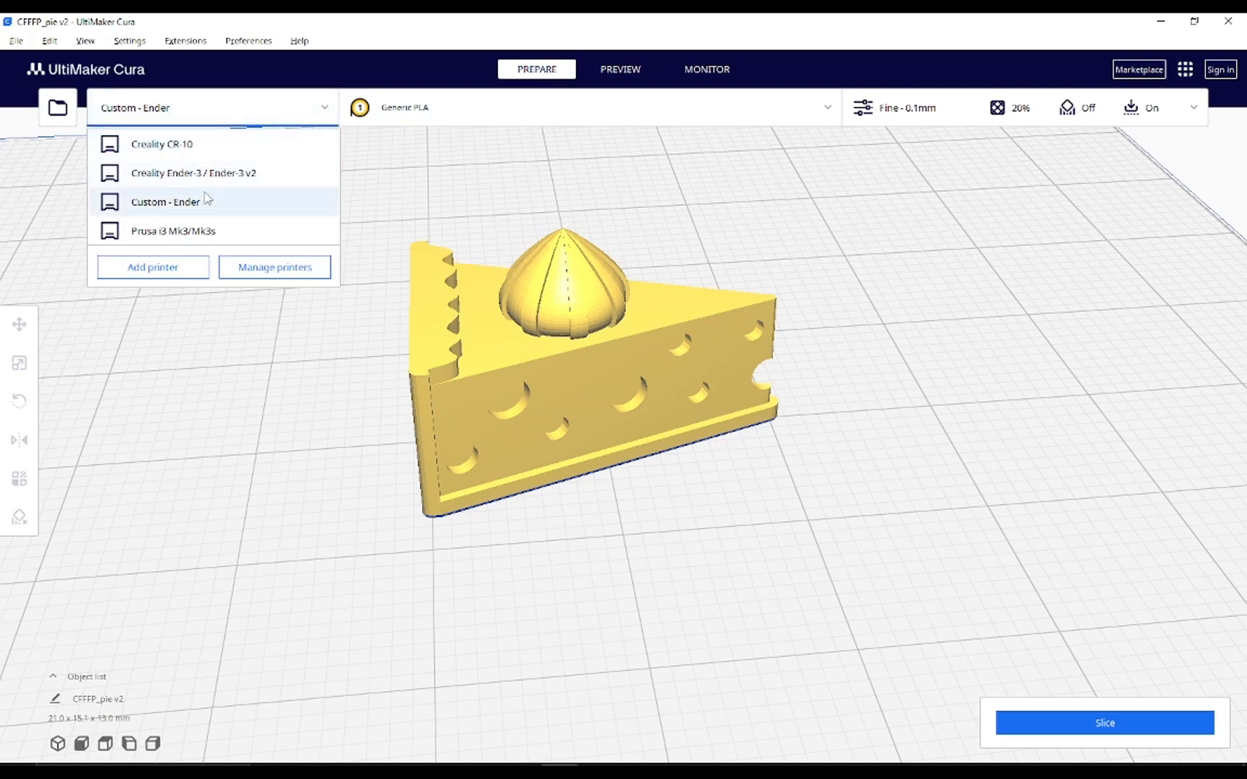
click(303, 270)
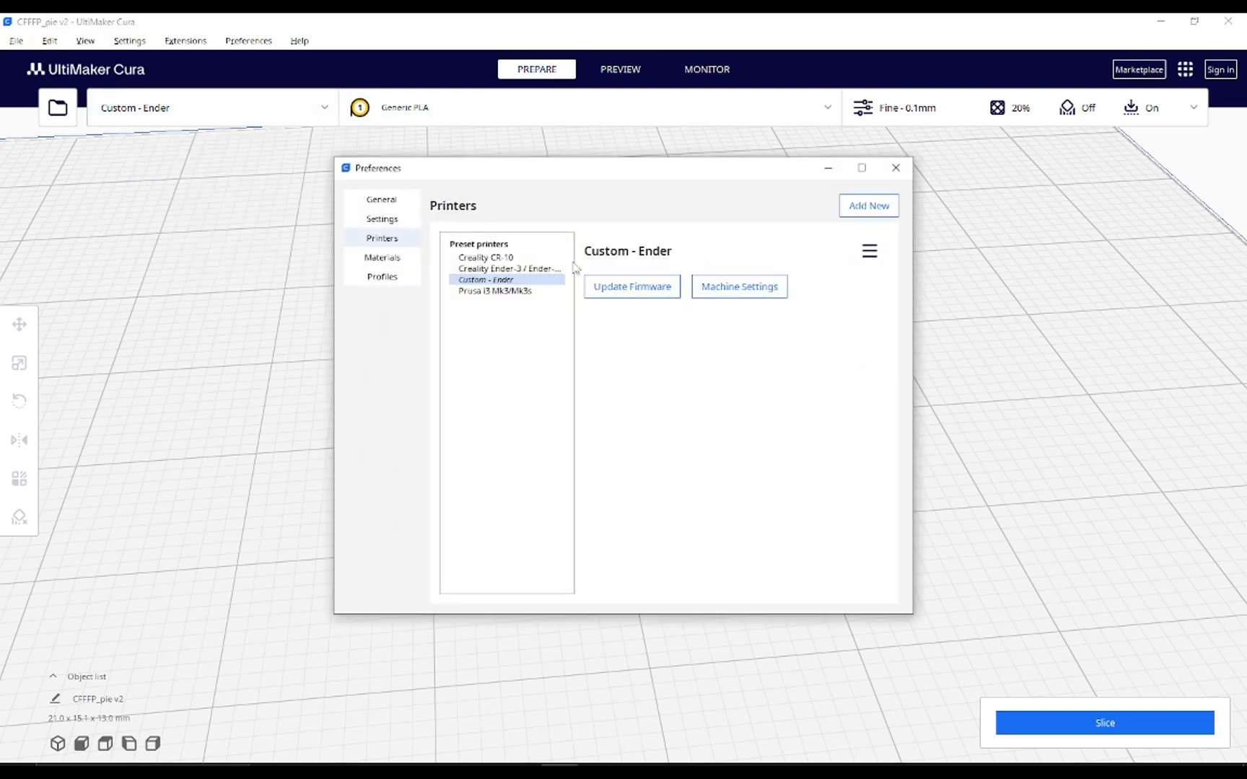
click(740, 288)
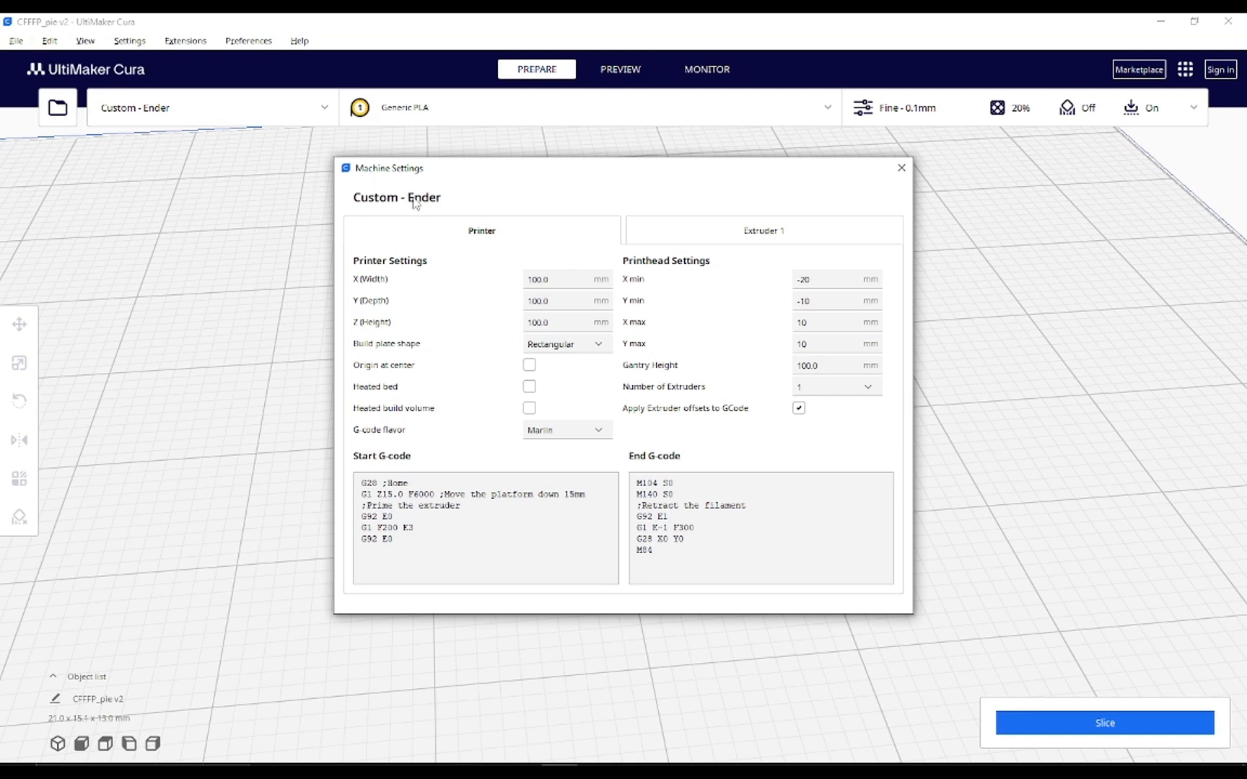
click(560, 300)
click(561, 321)
click(724, 229)
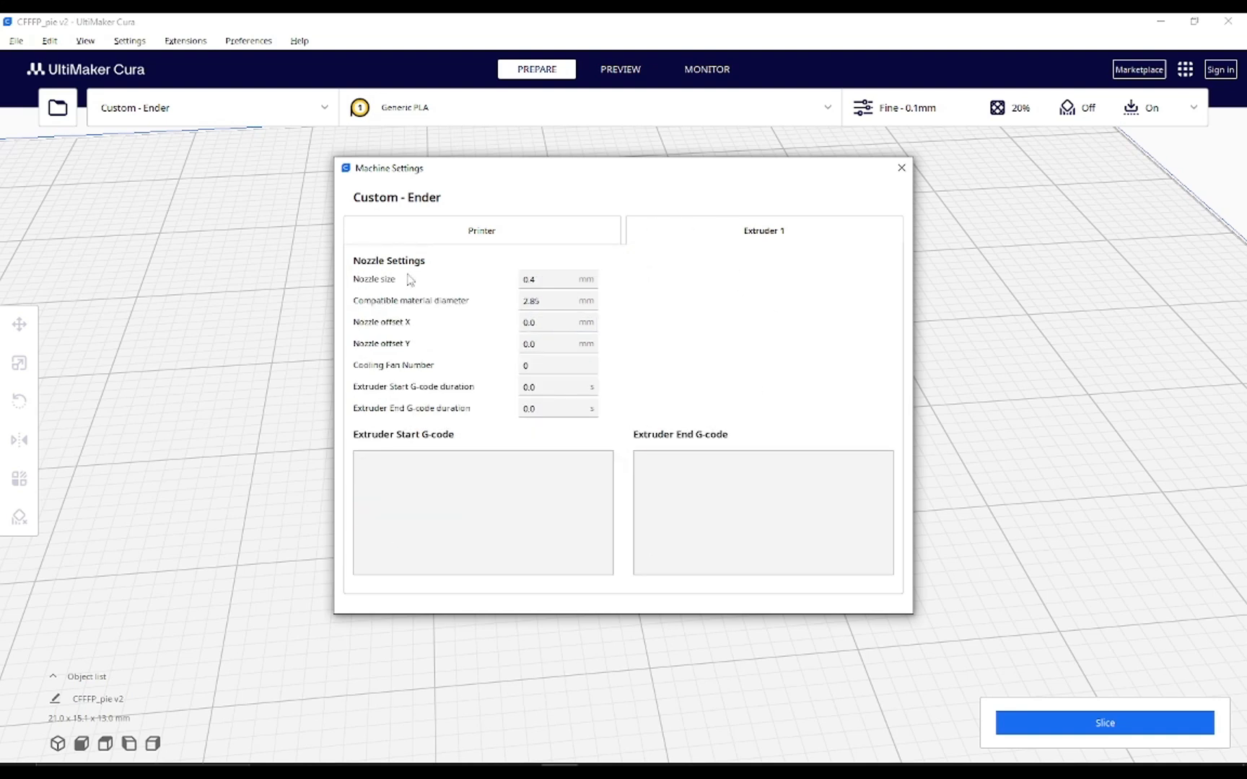
- Review the printer settings and start and end G-code of Custom - Ender and close its machine settings
click(434, 241)
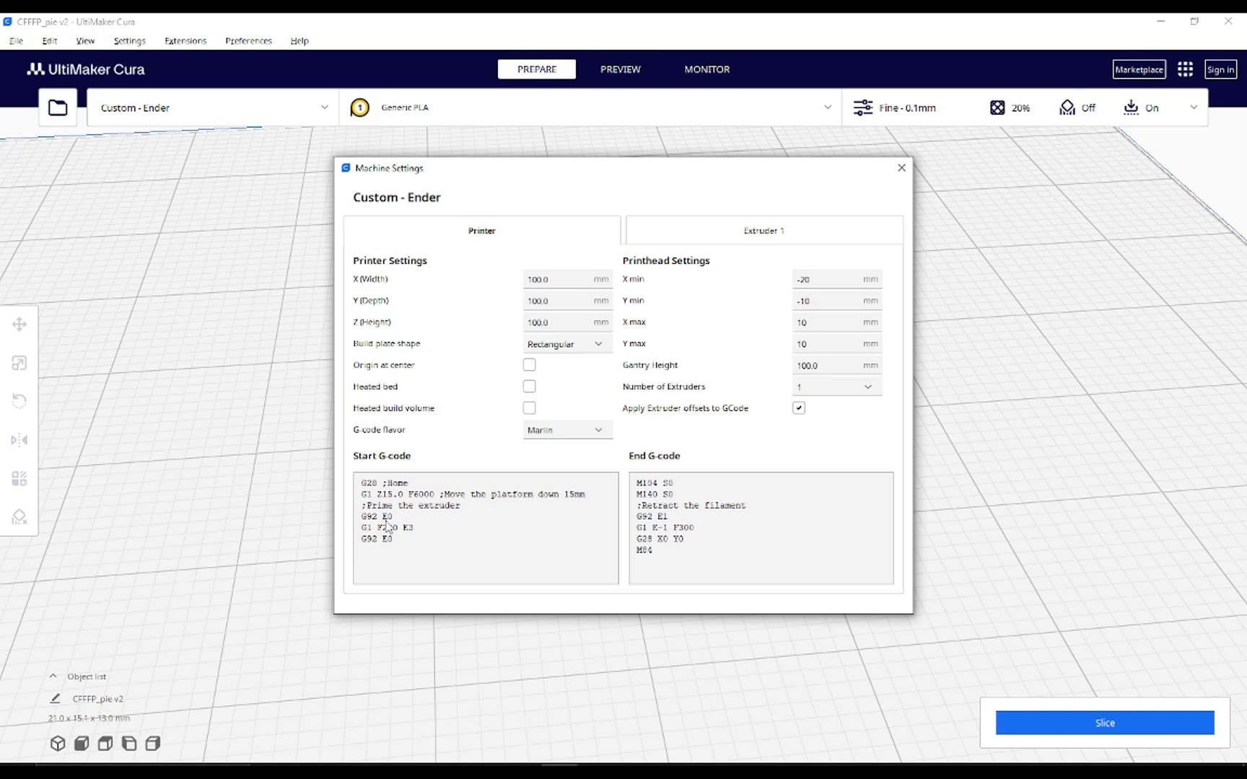
click(901, 168)
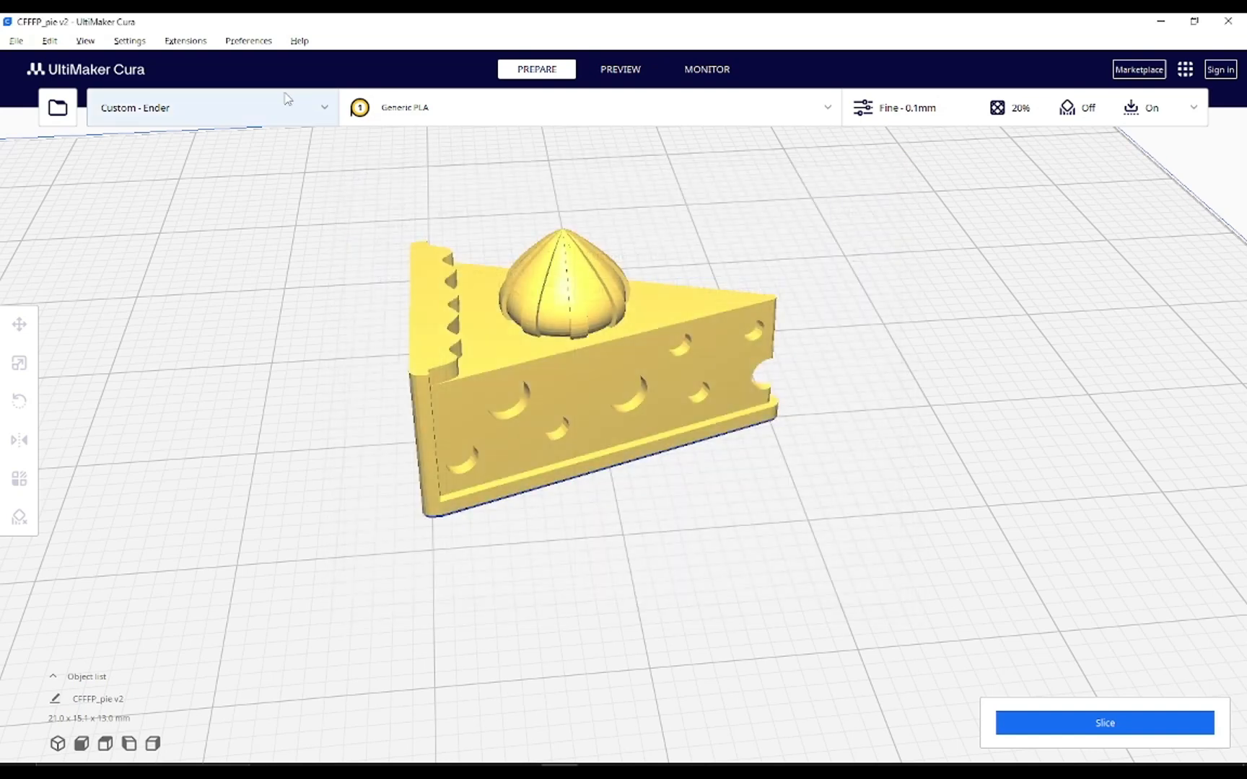
- Switch to the Creality Ender-3 / Ender-3 v2 printer, review its machine settings and close the preferences
click(264, 114)
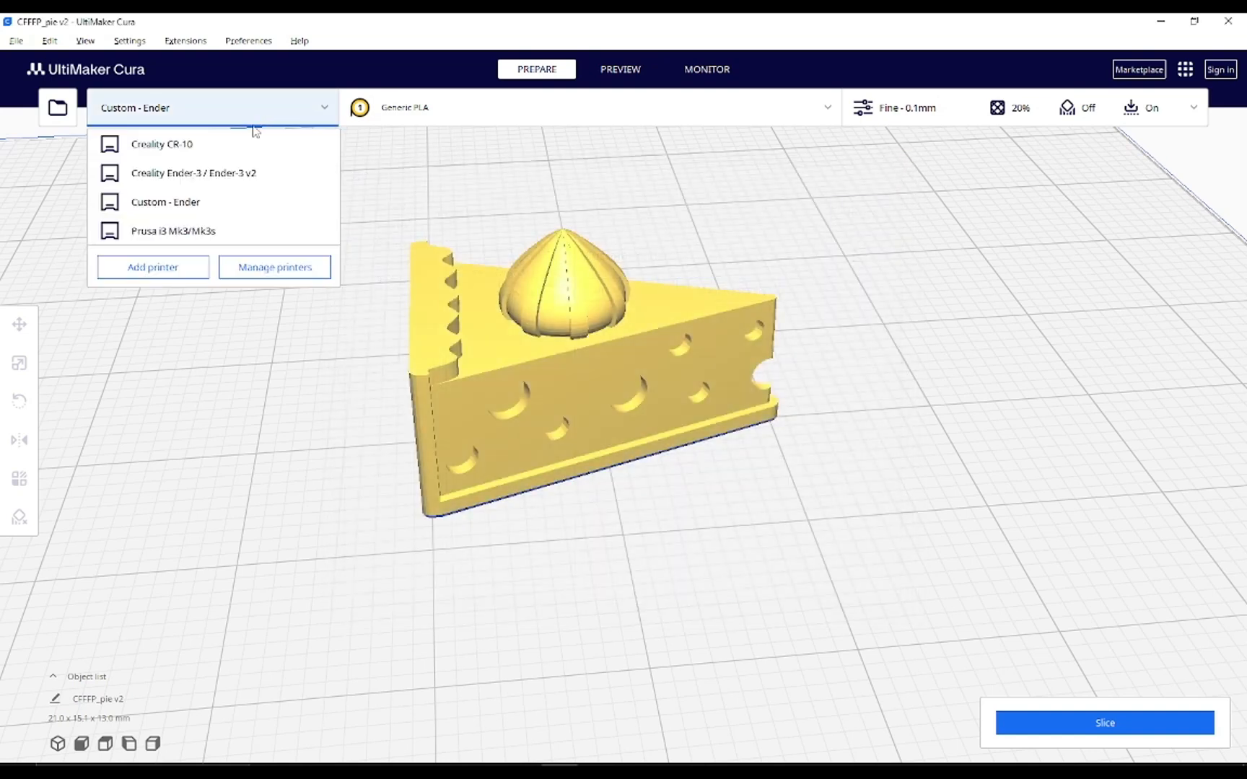
click(186, 174)
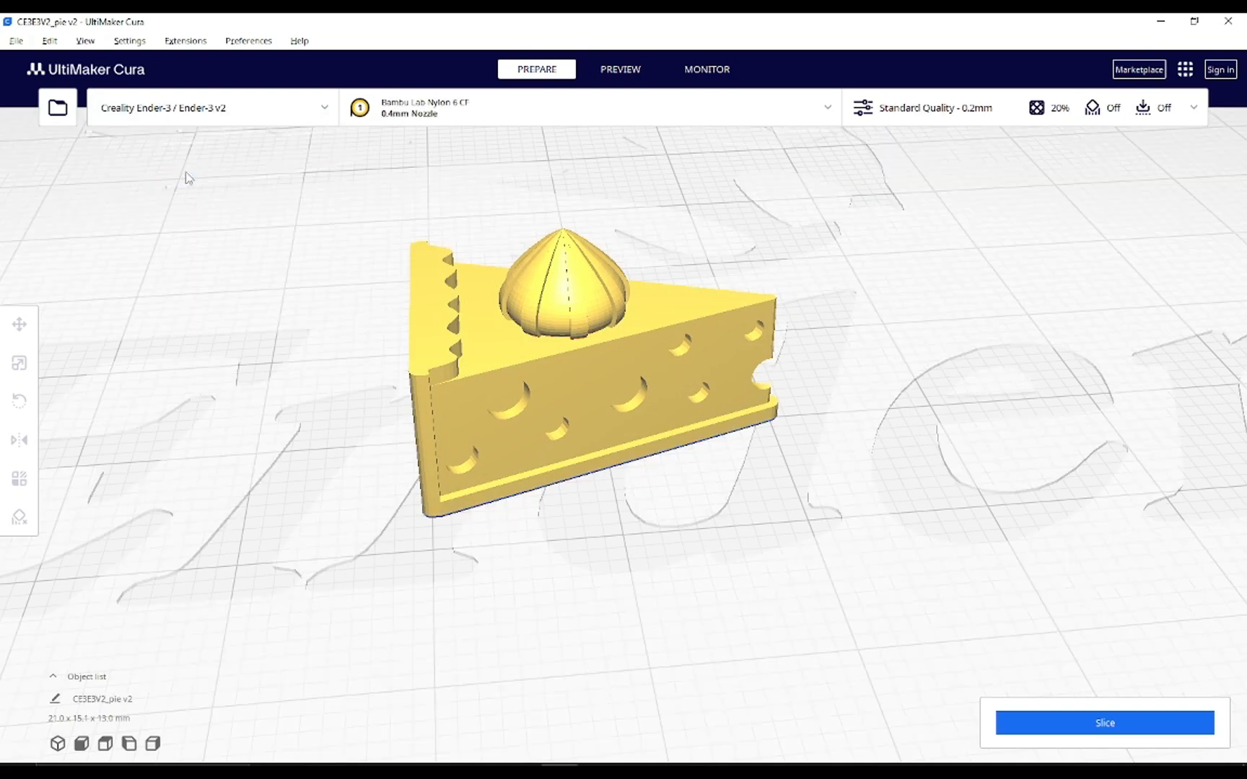
click(258, 111)
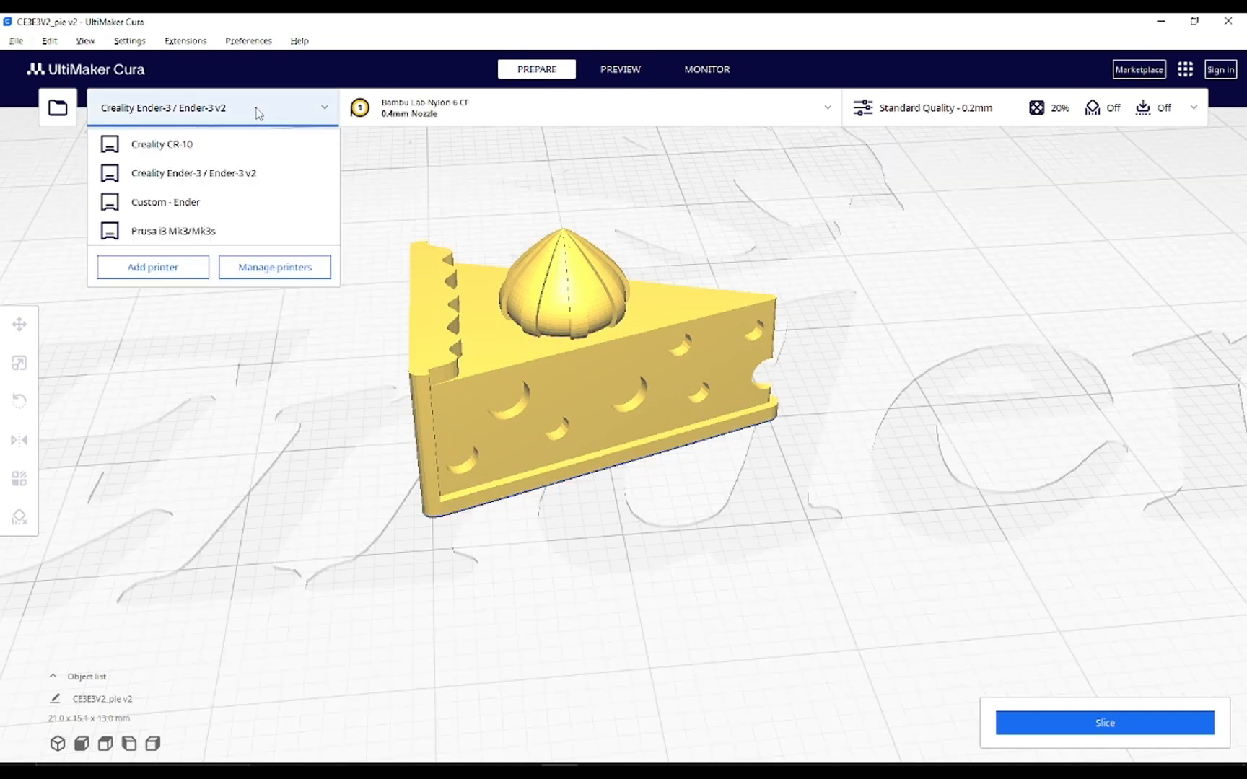
click(267, 269)
click(754, 287)
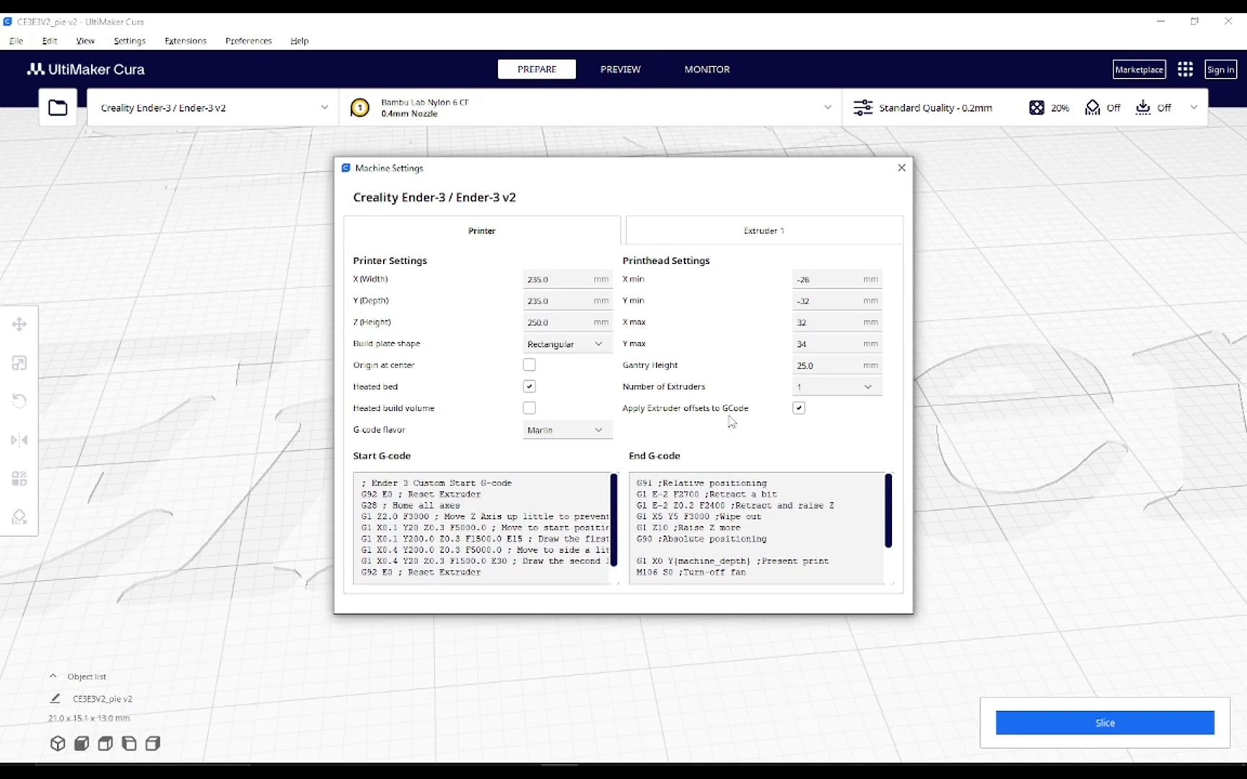
click(901, 167)
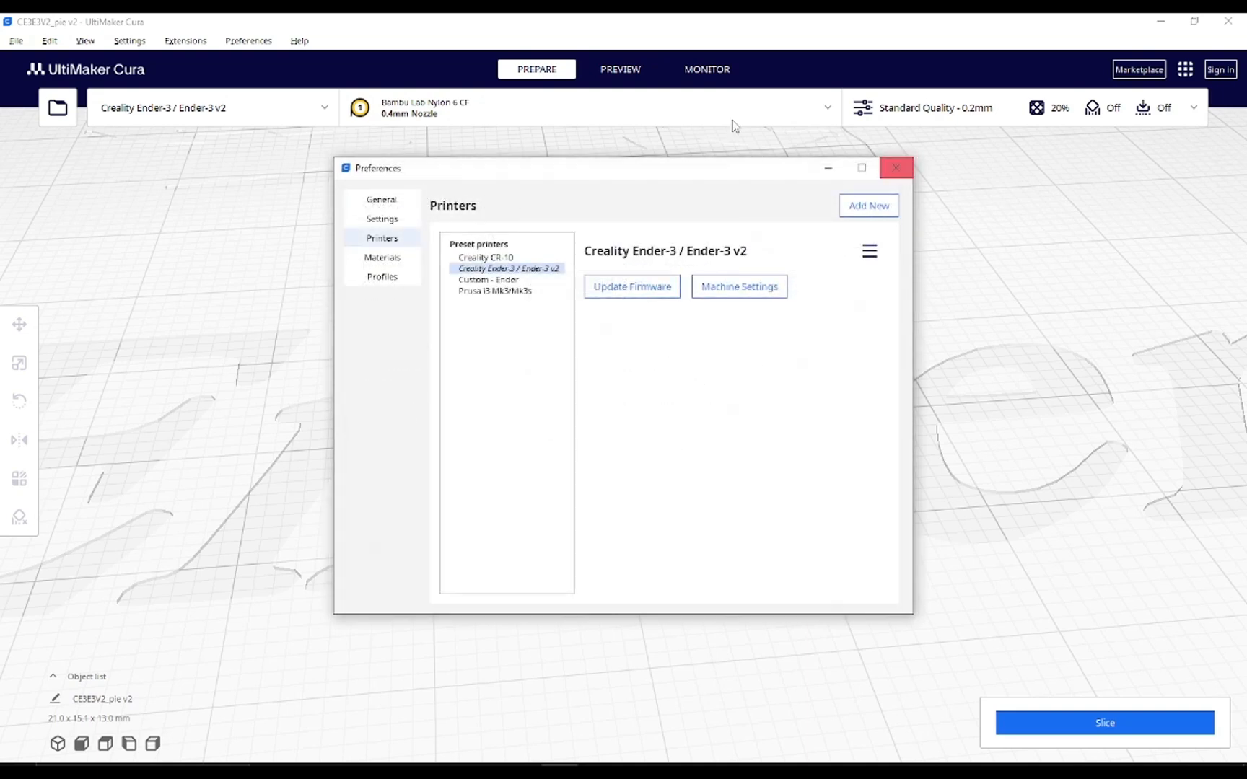
click(899, 166)
- Look up Generic PLA in the material preferences and examine the Super, Standard and Low Quality profiles for the Creality Ender-3 / Ender-3 v2
click(442, 108)
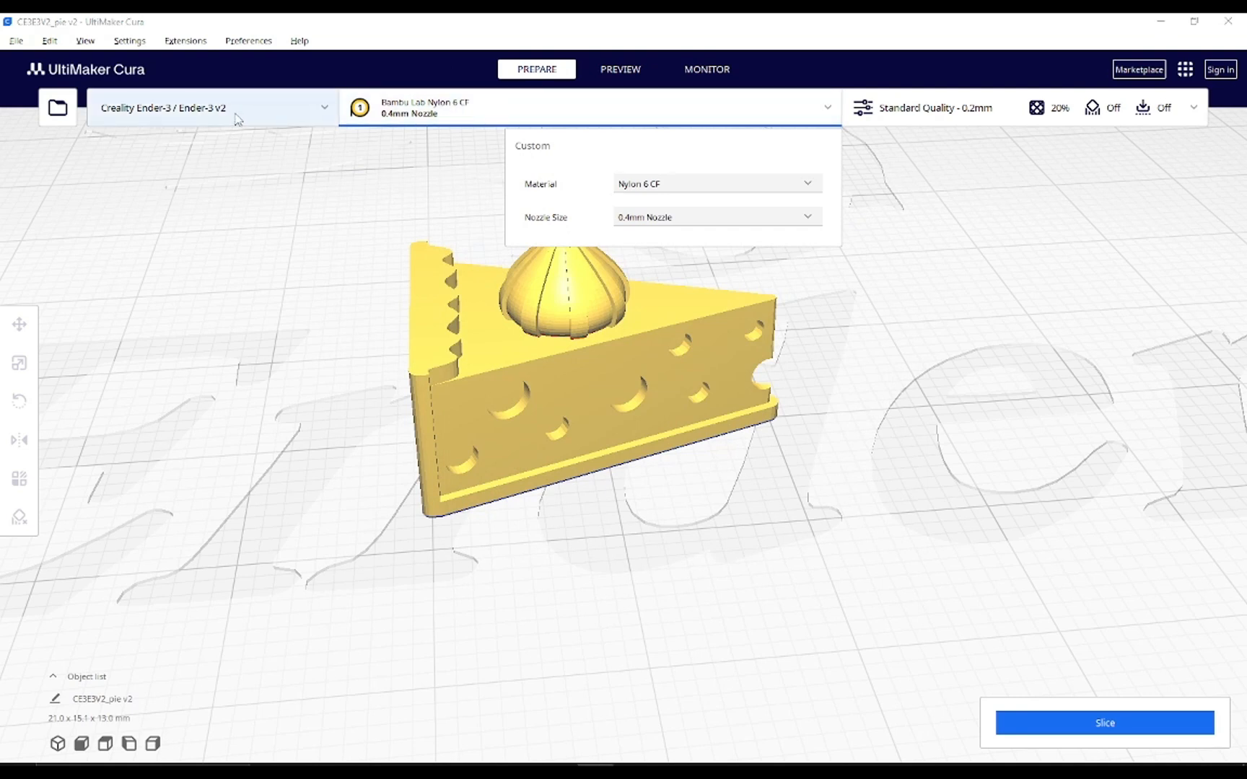
click(133, 119)
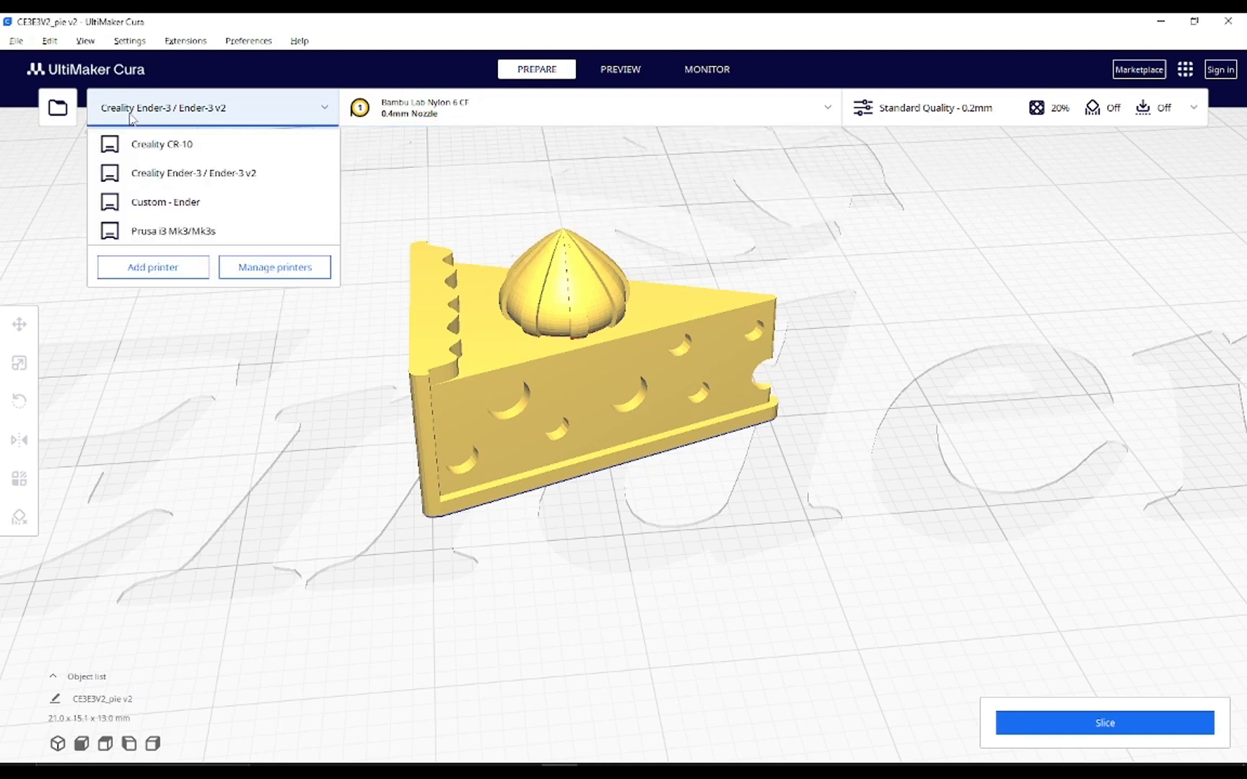
click(612, 122)
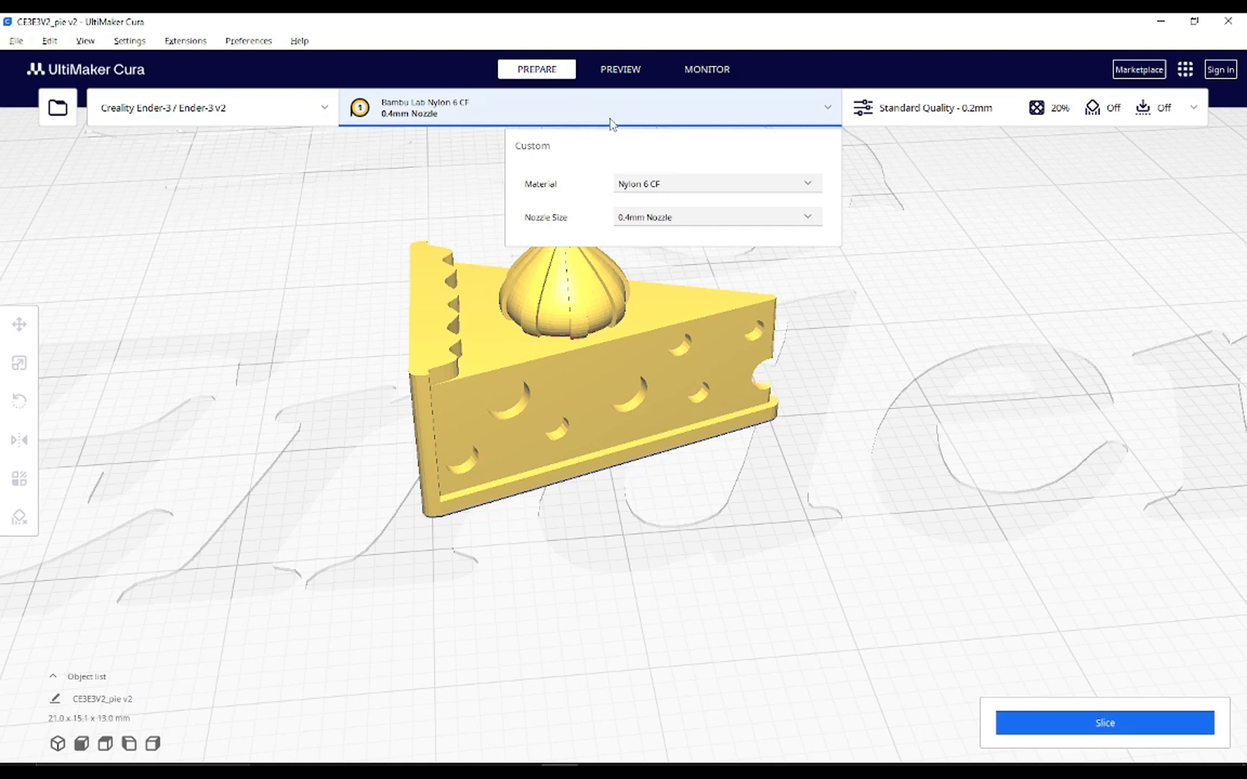
click(736, 190)
click(660, 729)
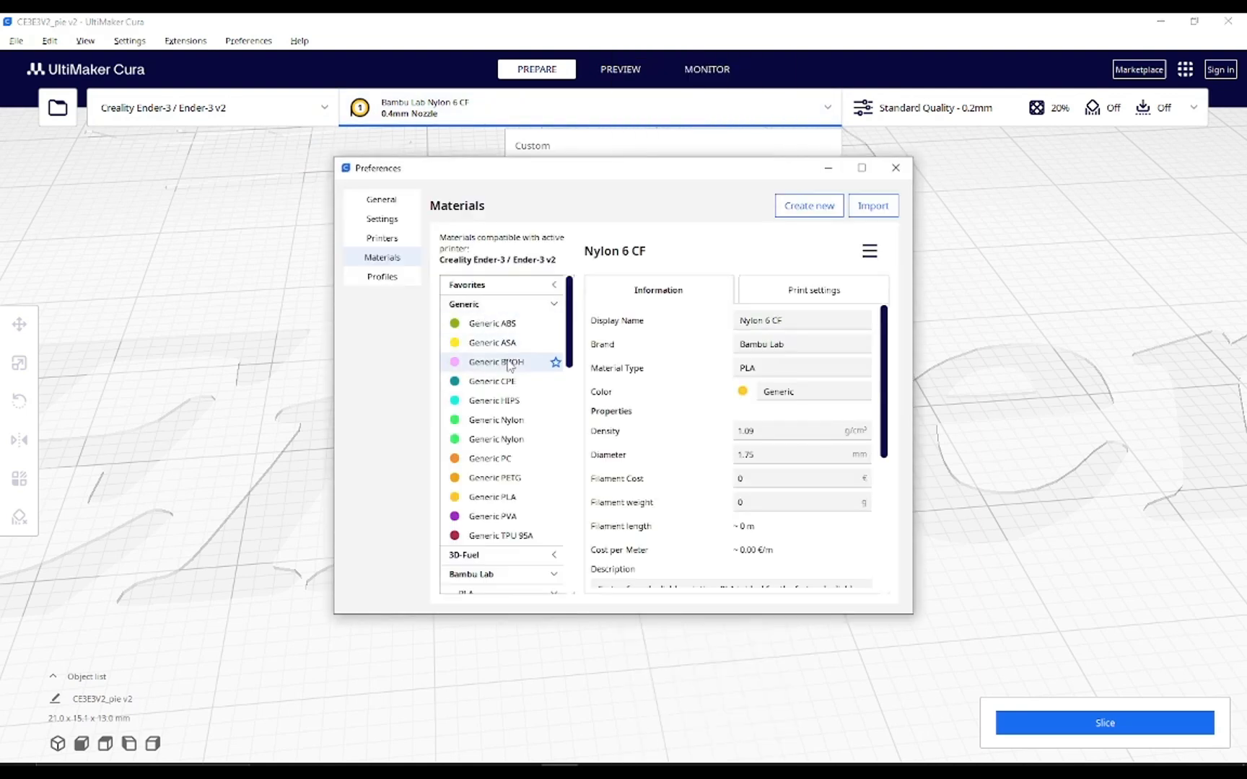
click(498, 498)
click(390, 280)
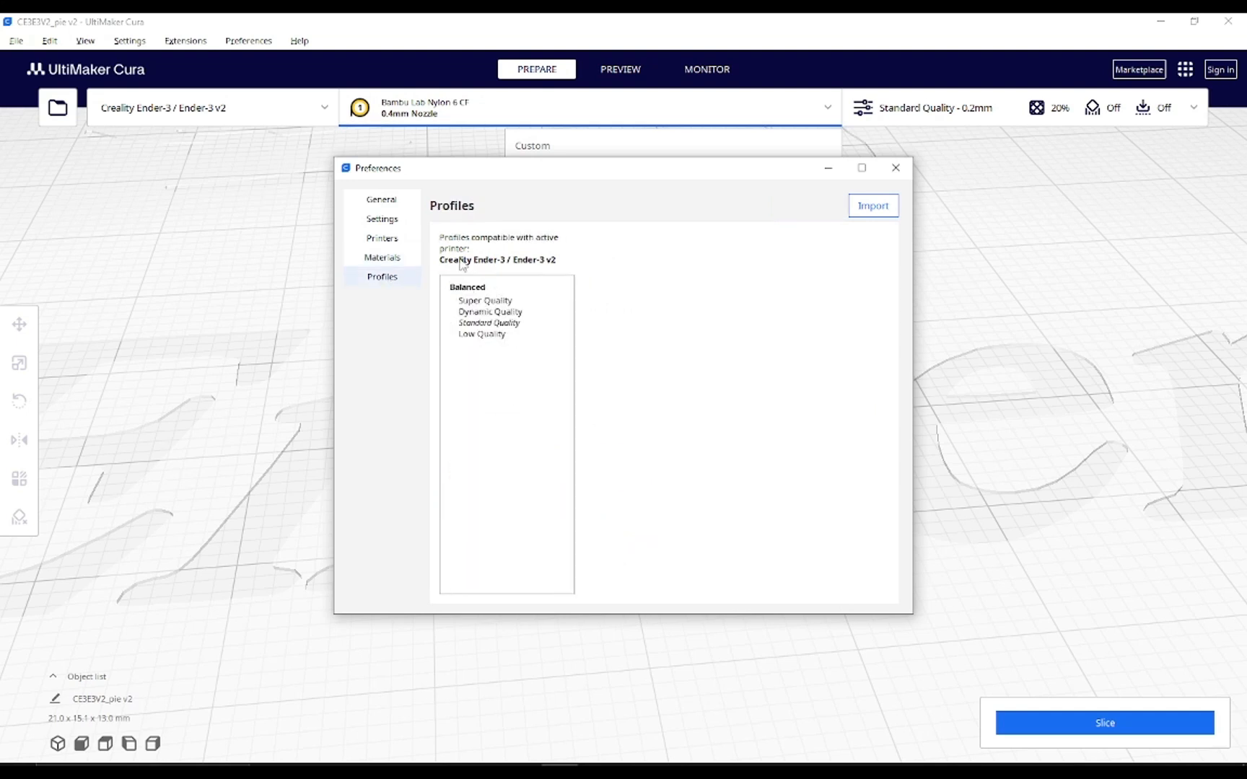
click(488, 301)
click(490, 322)
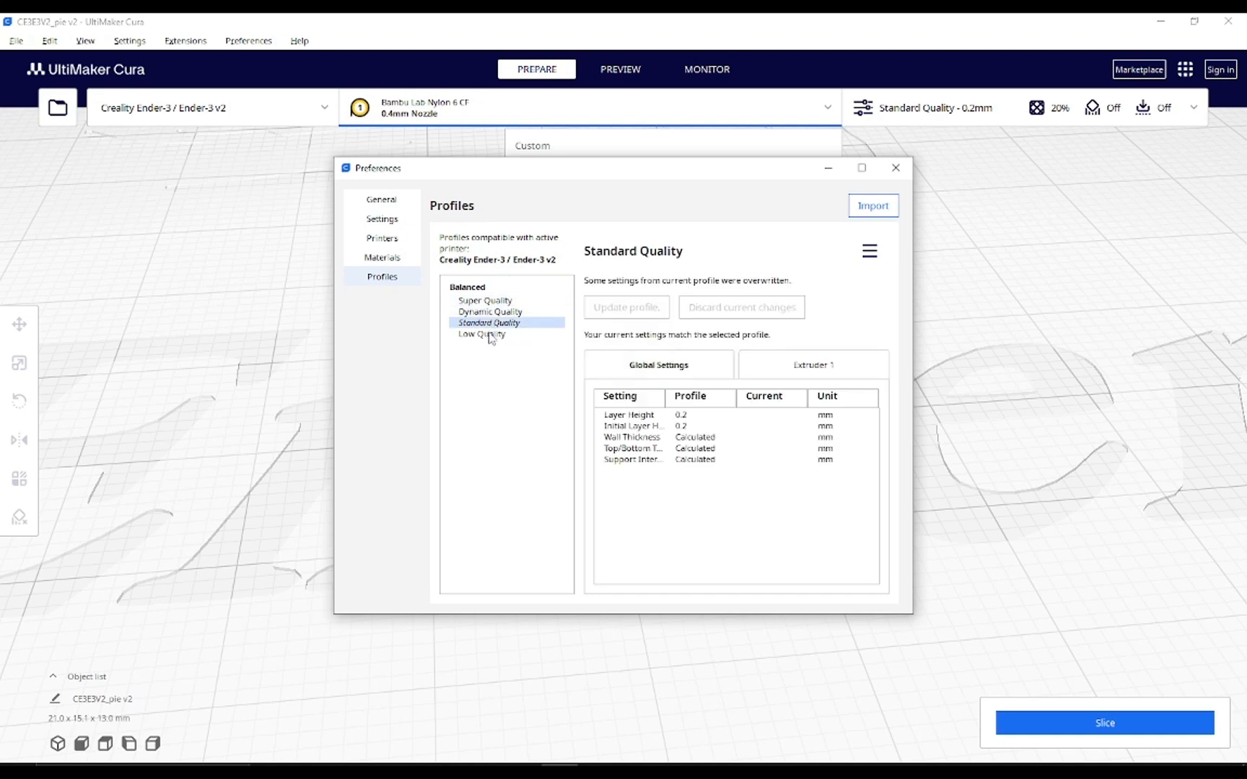
click(490, 335)
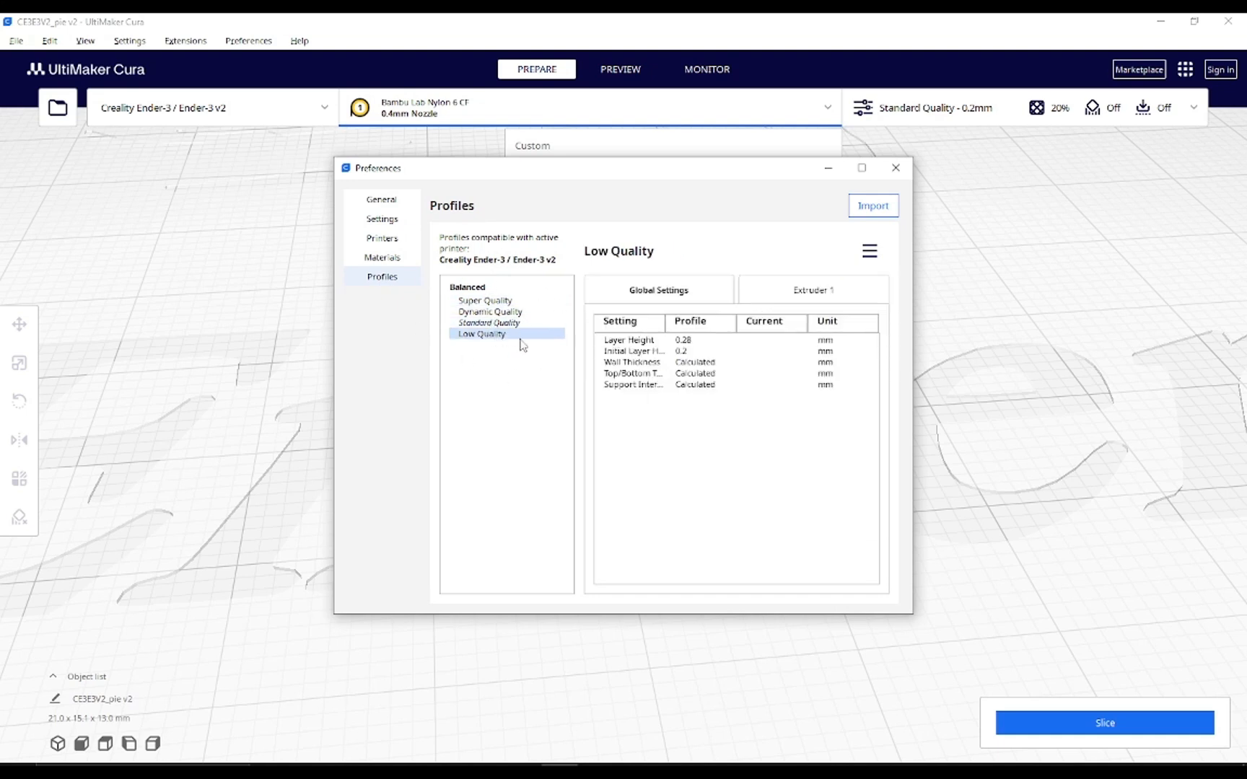
click(746, 116)
- Assign the Generic Nylon material to the Creality Ender-3 / Ender-3 v2
click(746, 115)
click(694, 183)
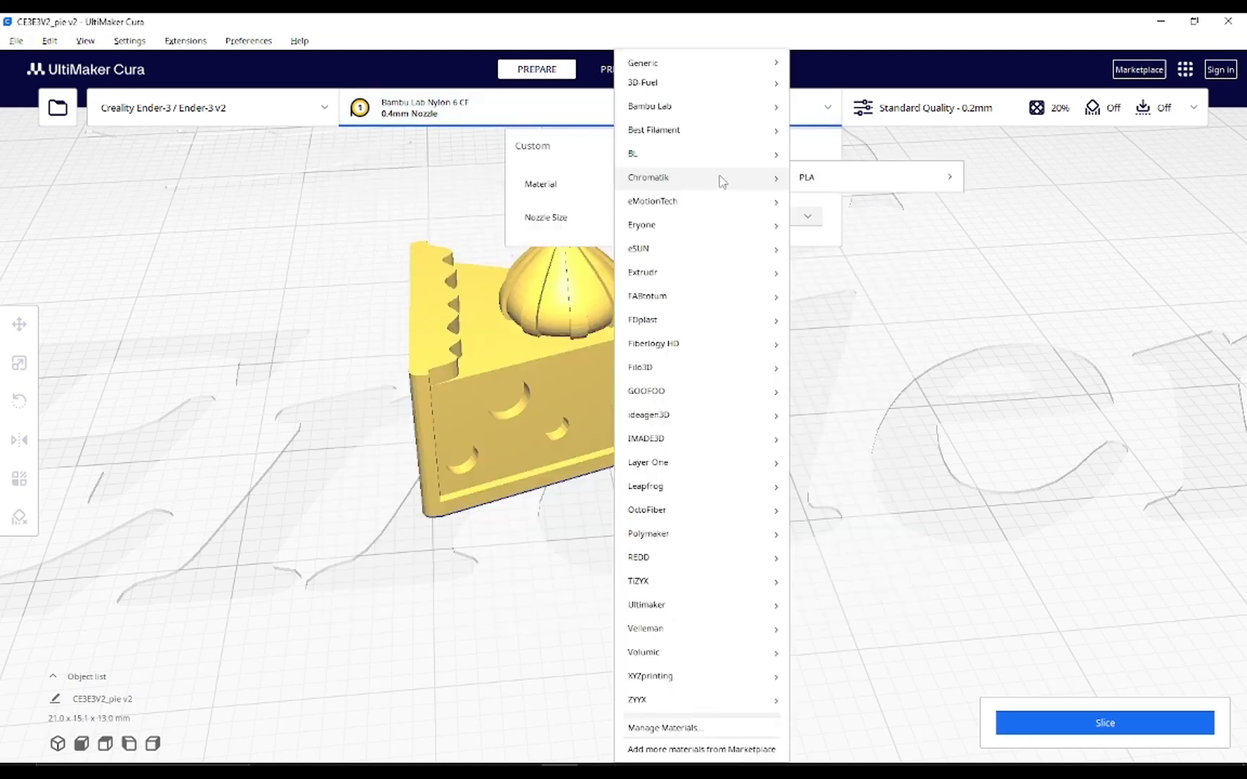
mouse_move(765, 62)
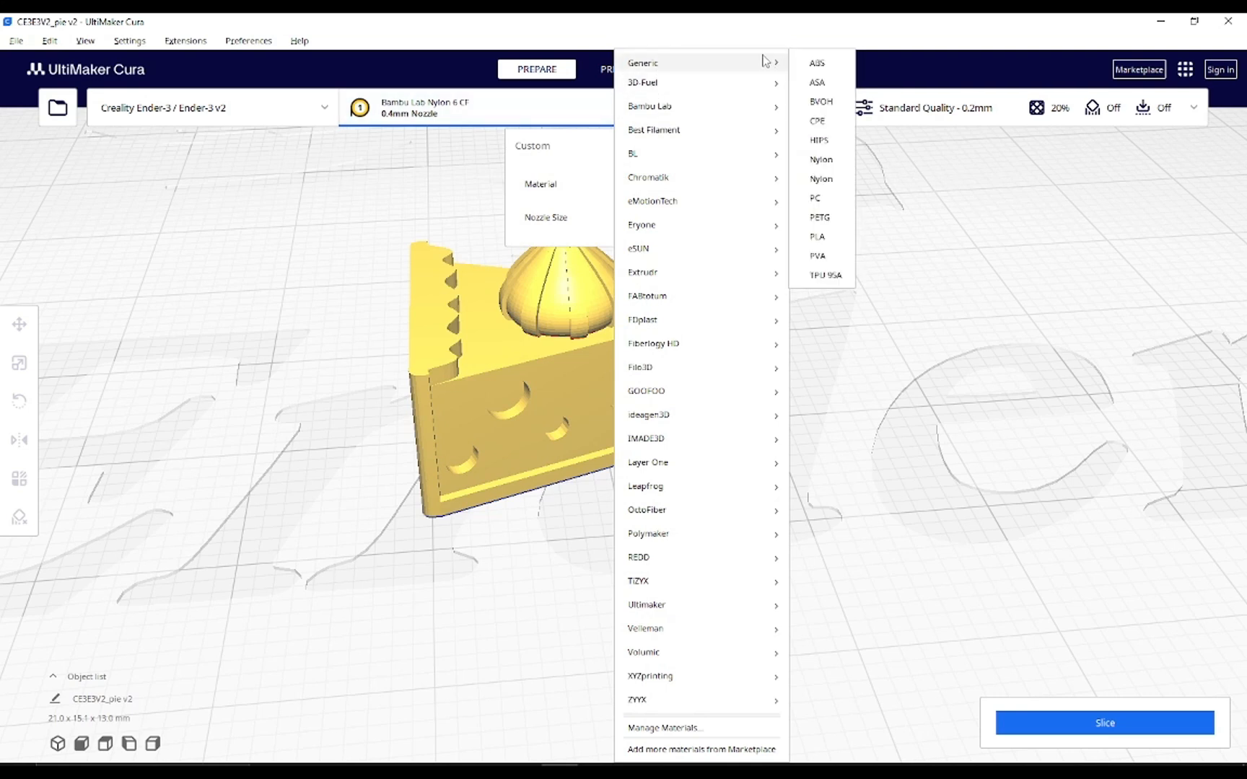
click(822, 160)
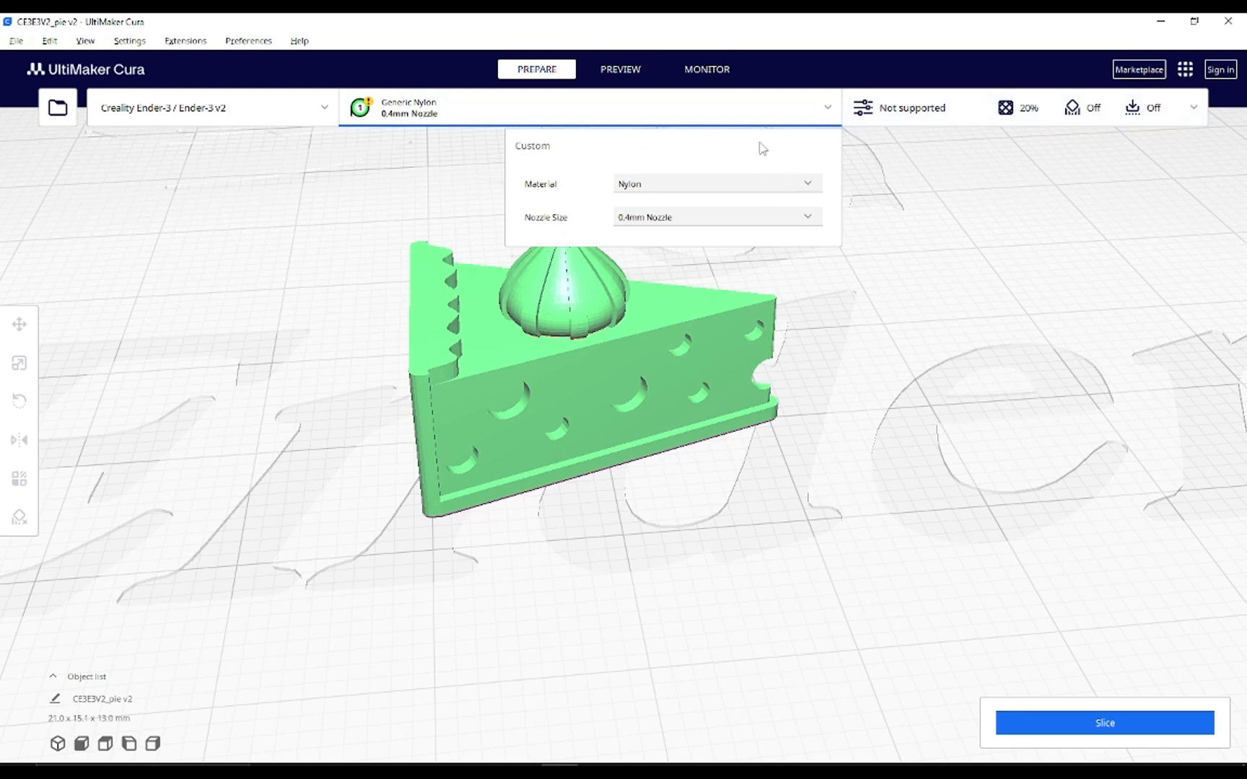
- Check which profiles are compatible with the Creality Ender-3 / Ender-3 v2 using Generic Nylon and close the preferences
click(803, 181)
click(721, 727)
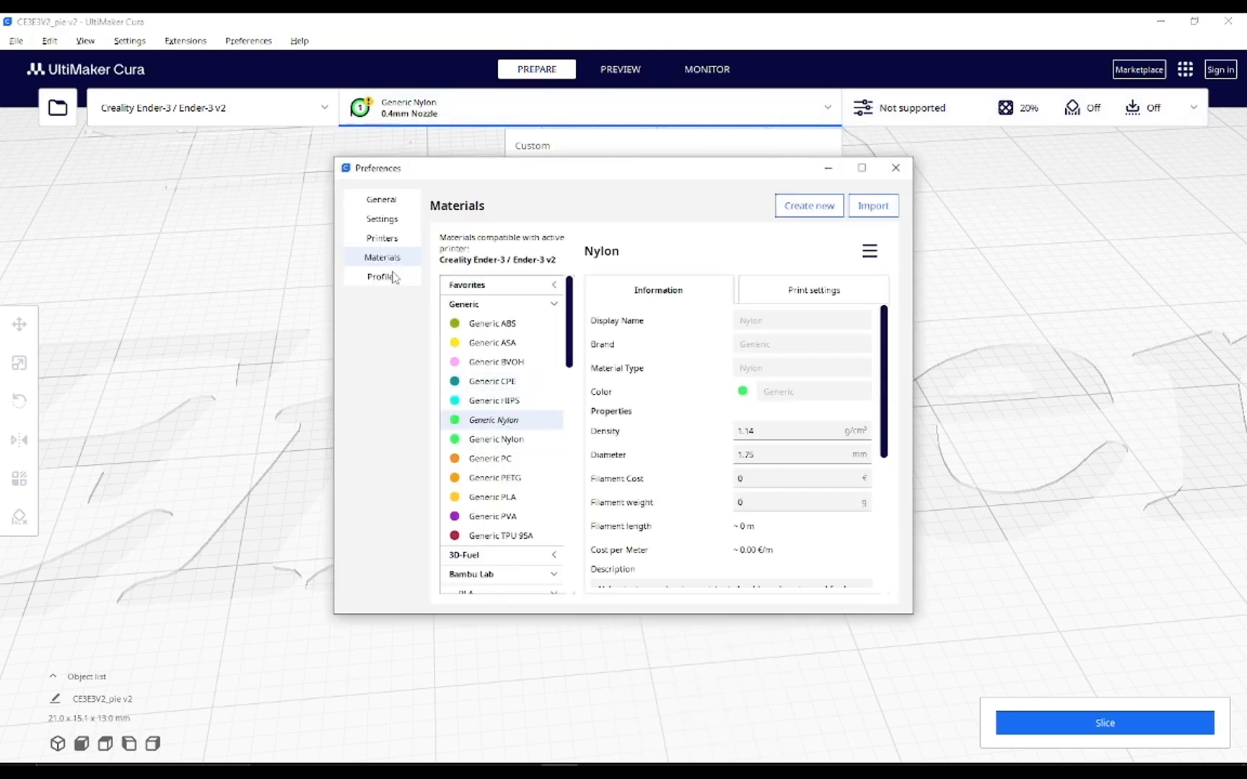
click(394, 277)
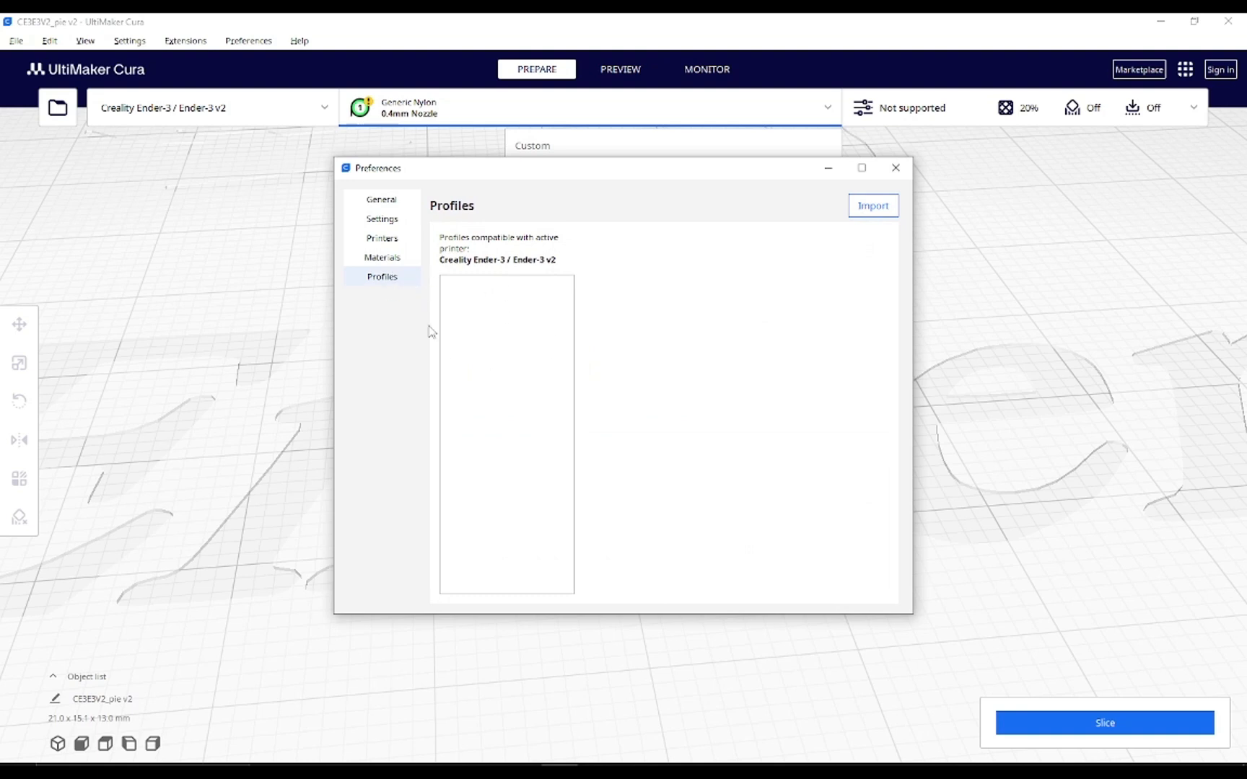
click(896, 168)
- Switch to the Custom - Ender printer and set its material to Generic Nylon
click(289, 112)
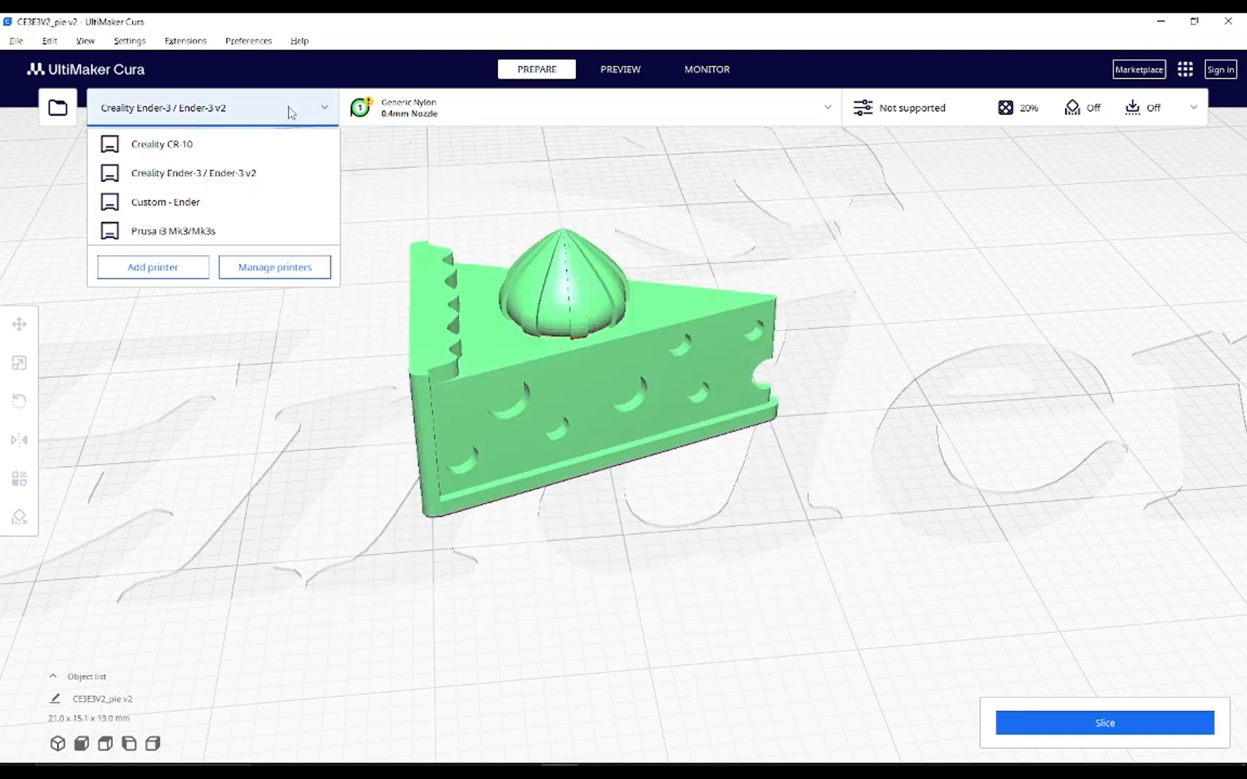
click(179, 205)
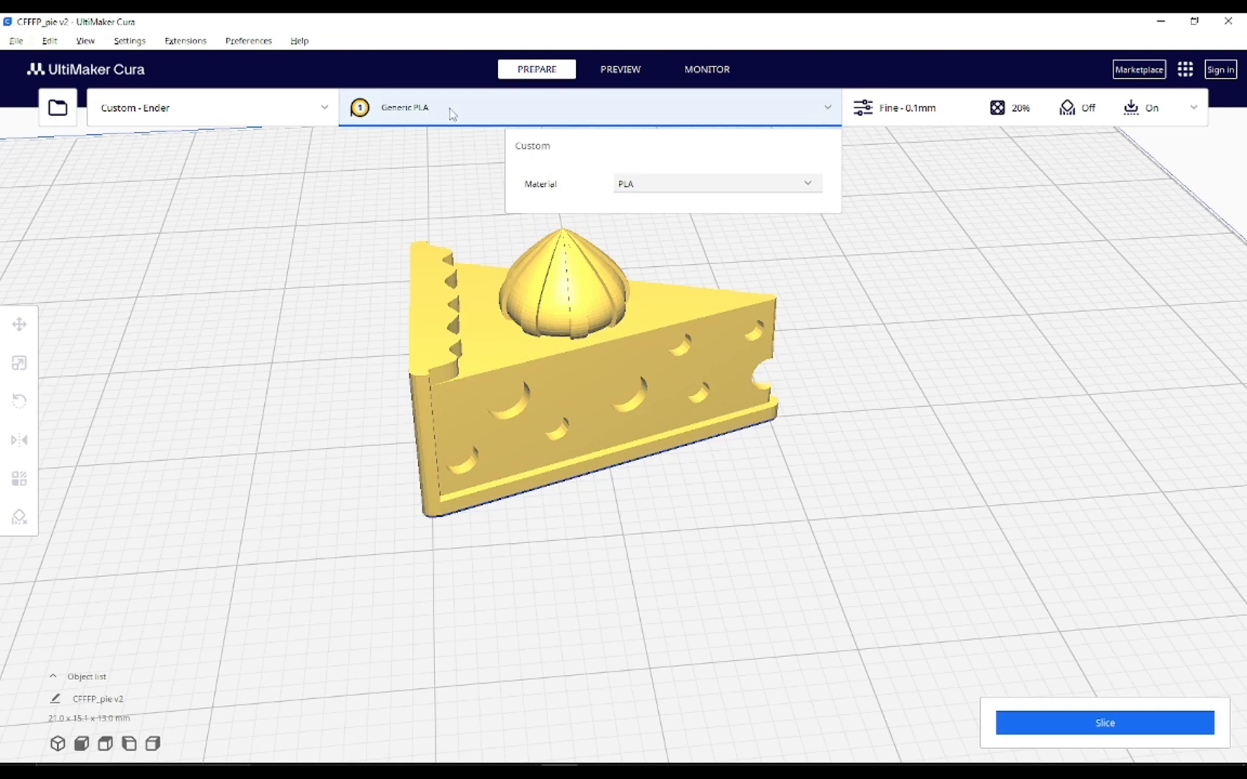
click(673, 185)
mouse_move(682, 214)
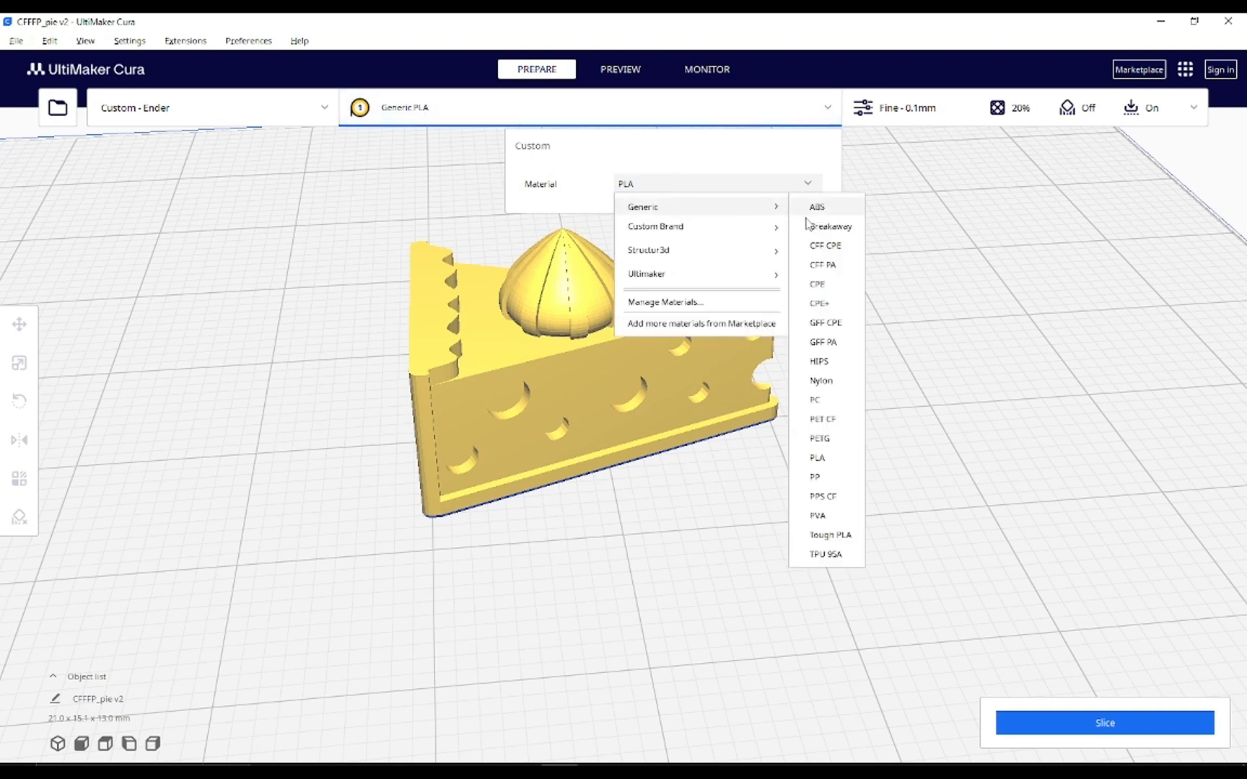
click(821, 381)
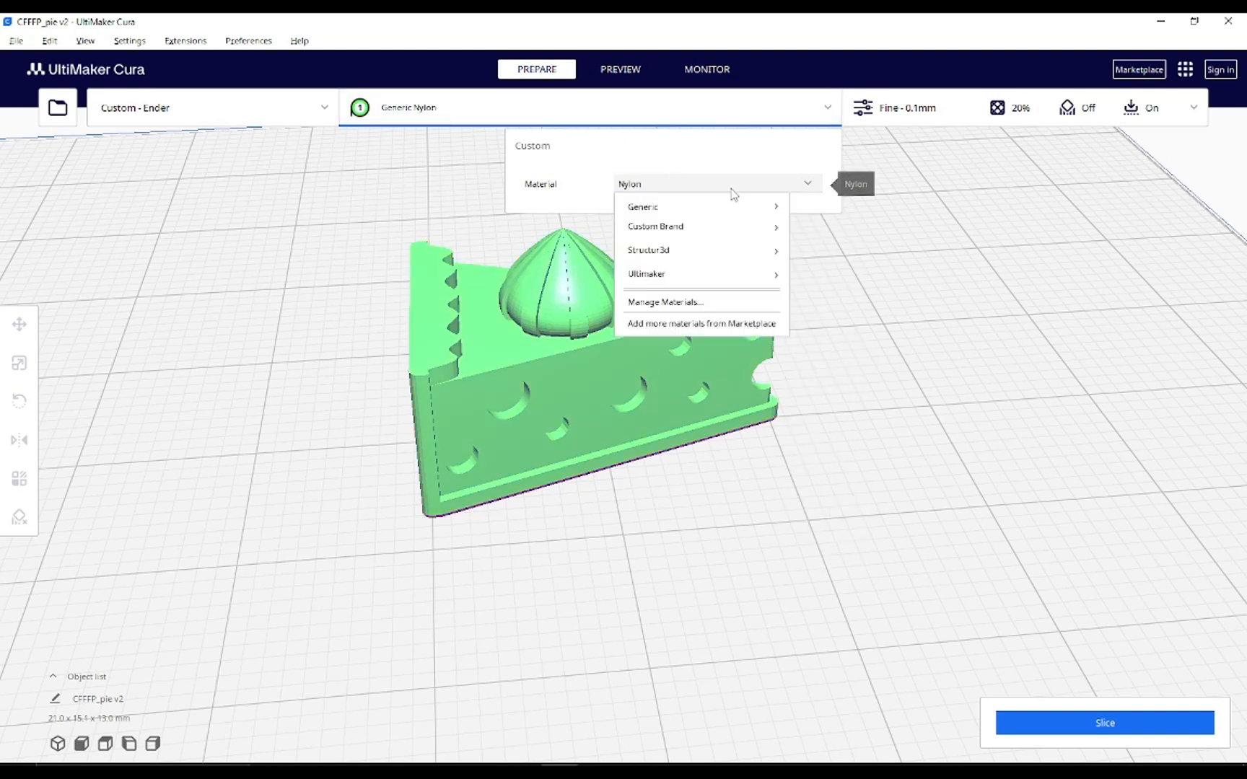
- Examine the layer heights of the Custom - Ender profiles available with Generic Nylon, from Extra Fine to Extra Coarse, and close the preferences
click(664, 302)
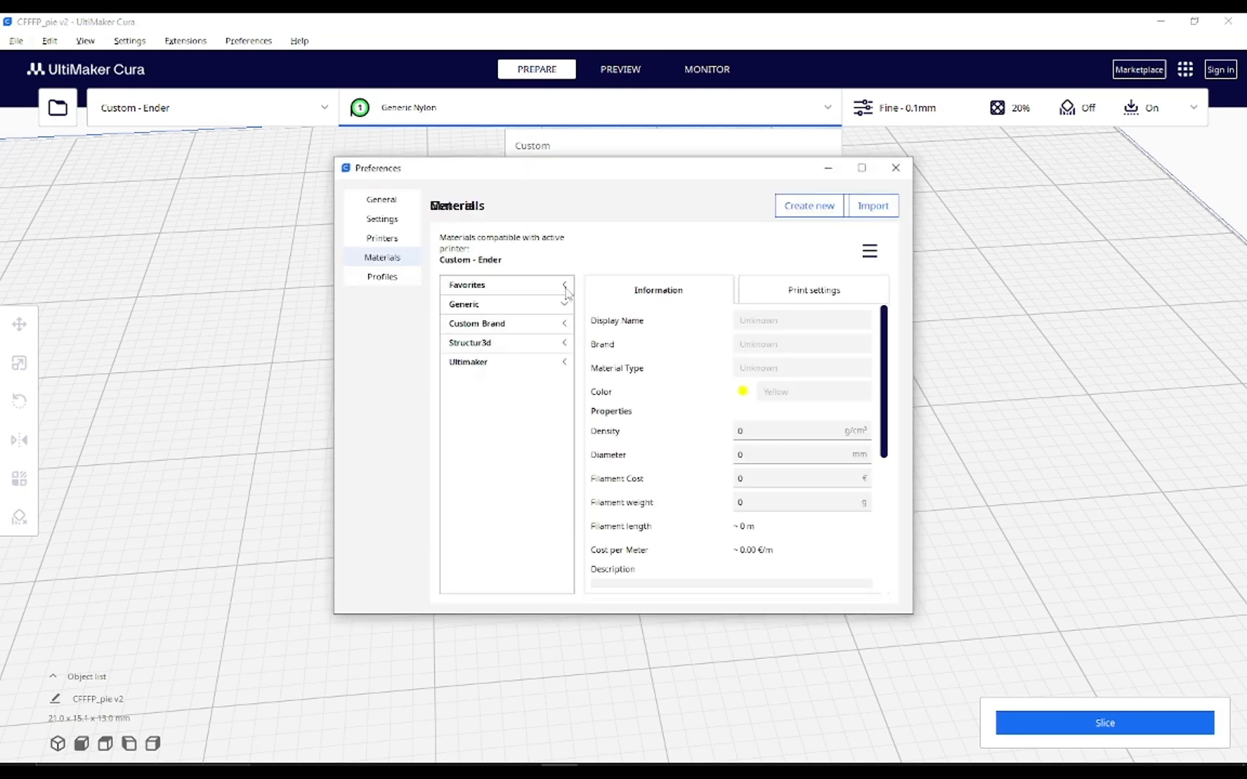
click(383, 277)
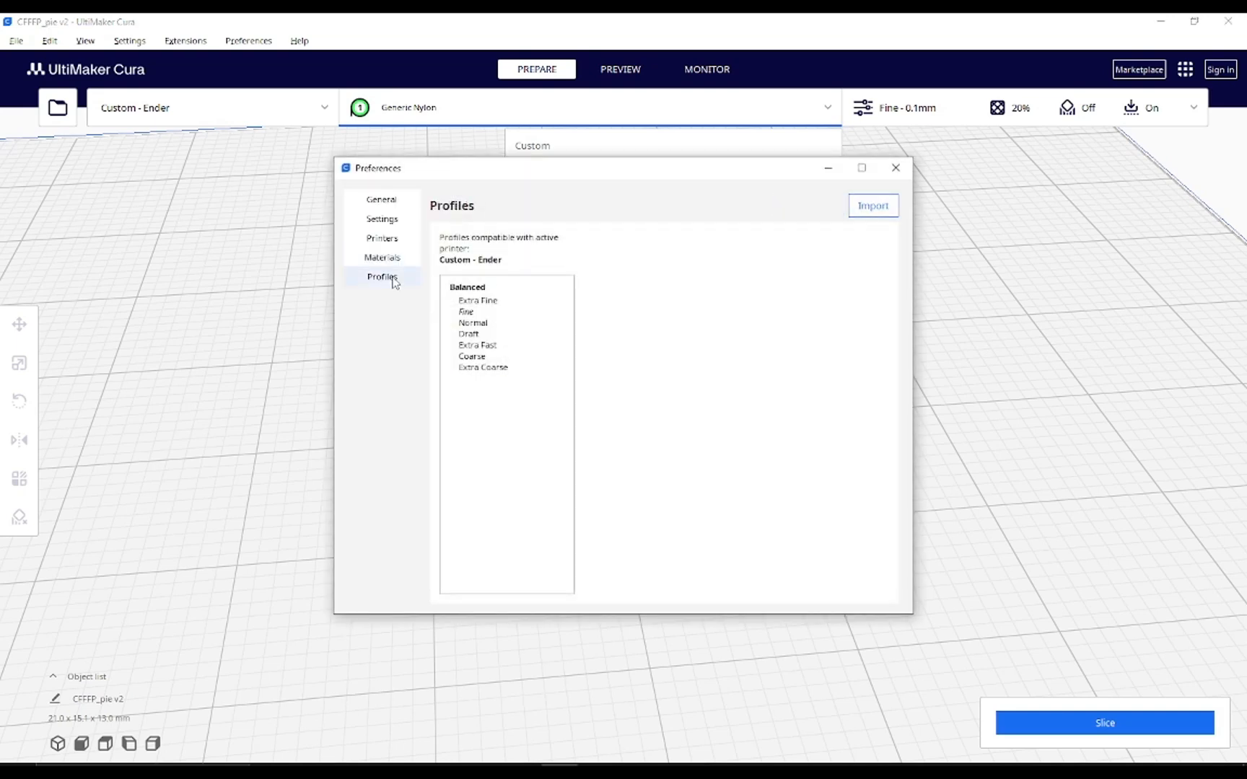
click(470, 301)
click(466, 312)
click(469, 334)
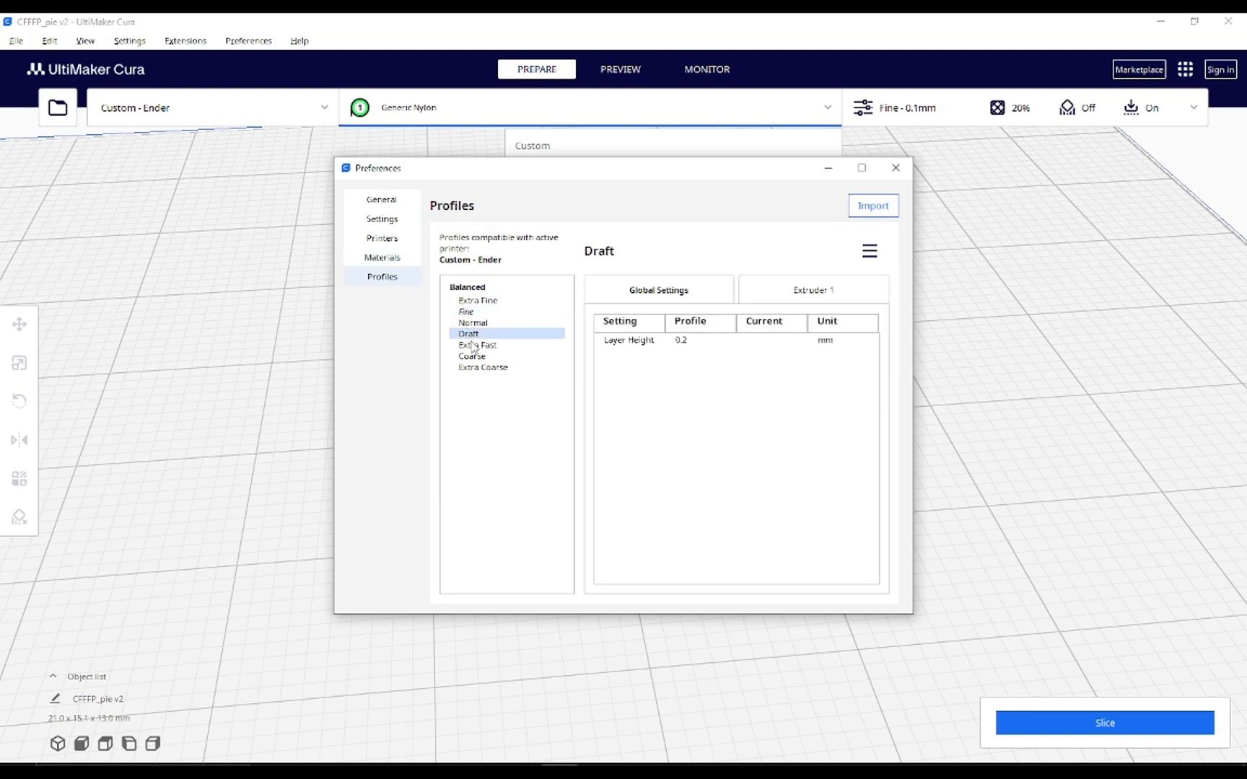
click(474, 345)
click(473, 356)
click(476, 369)
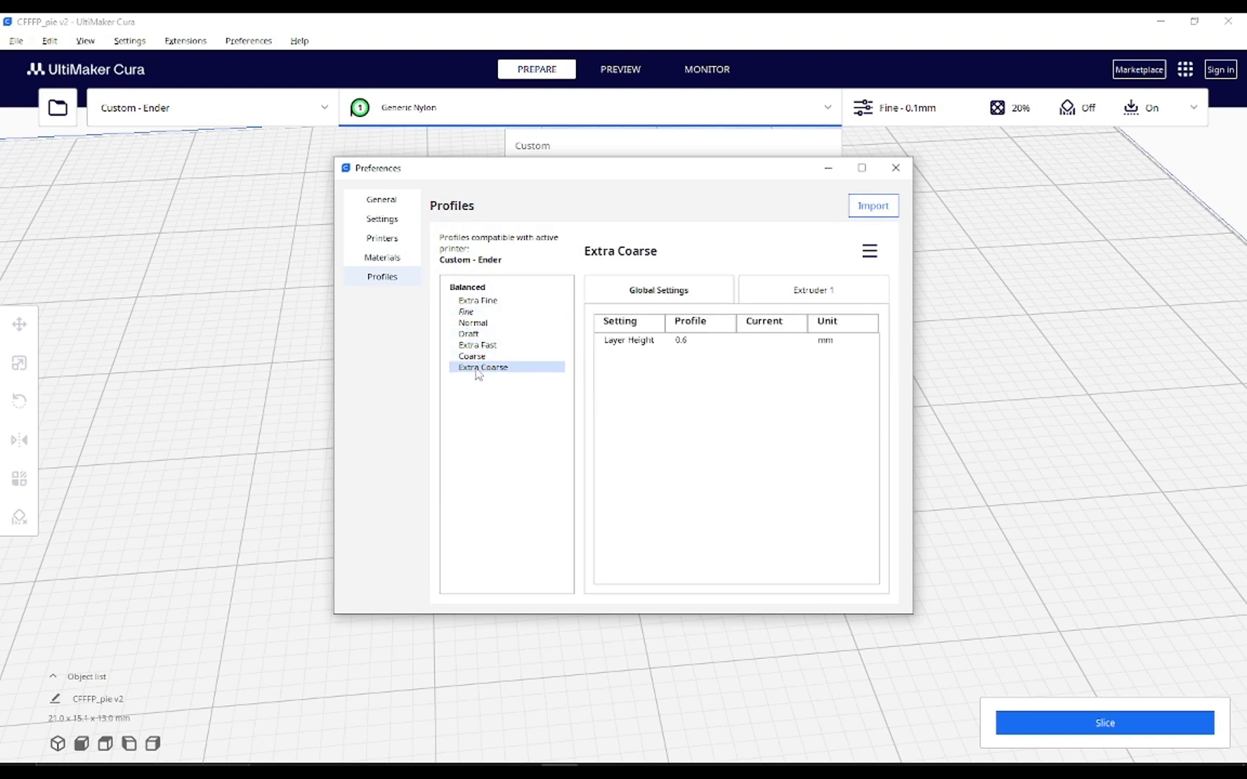
click(478, 347)
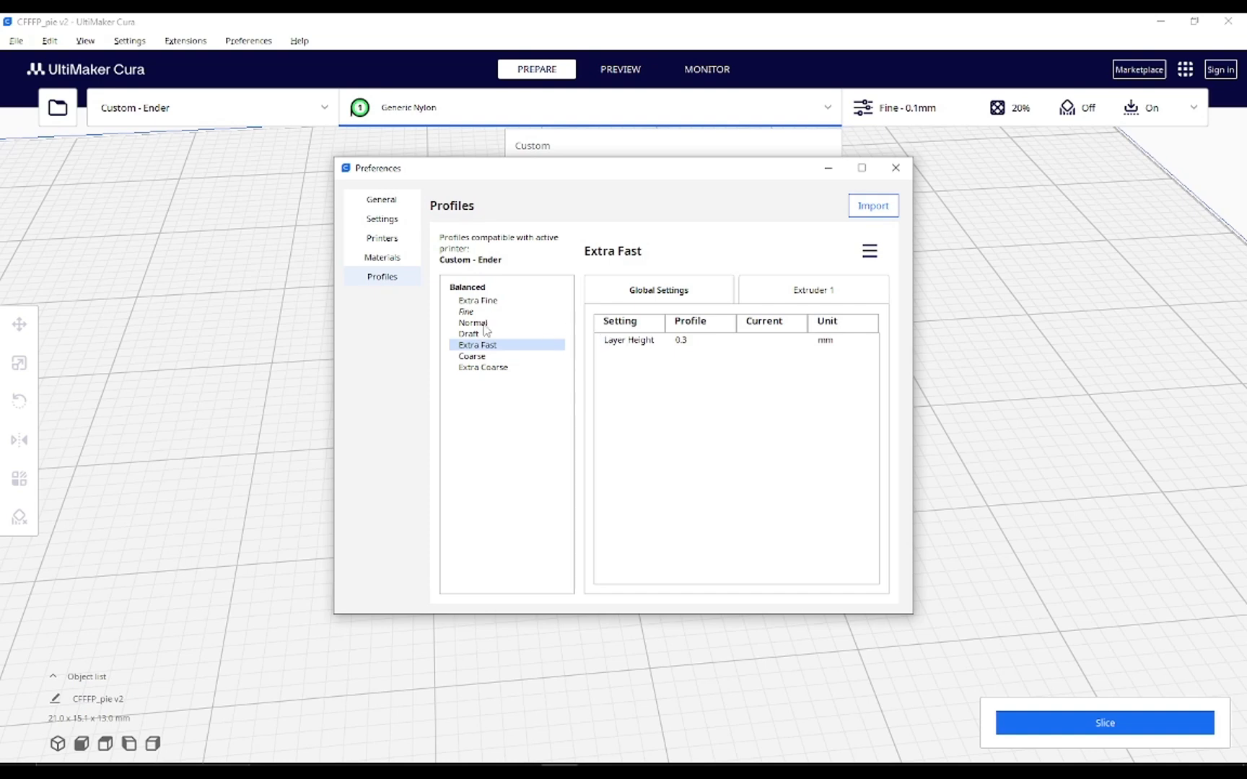
click(484, 324)
click(483, 368)
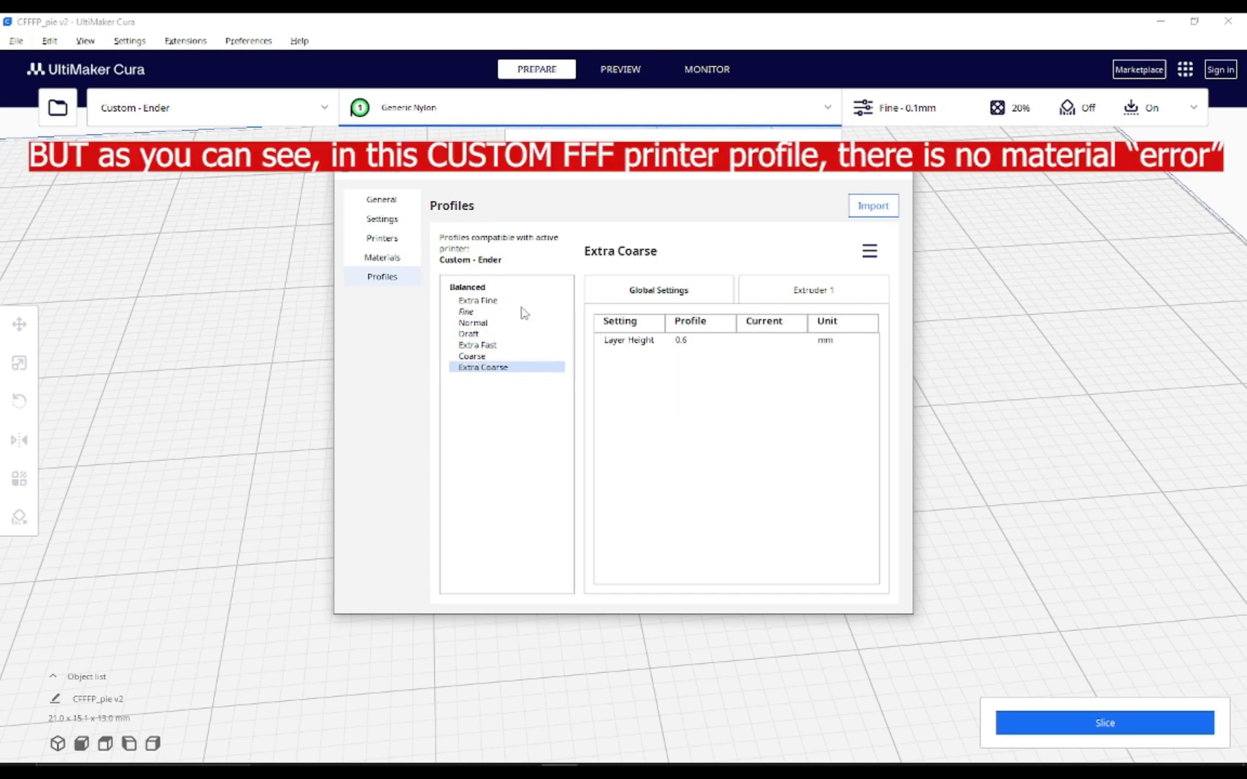
click(882, 173)
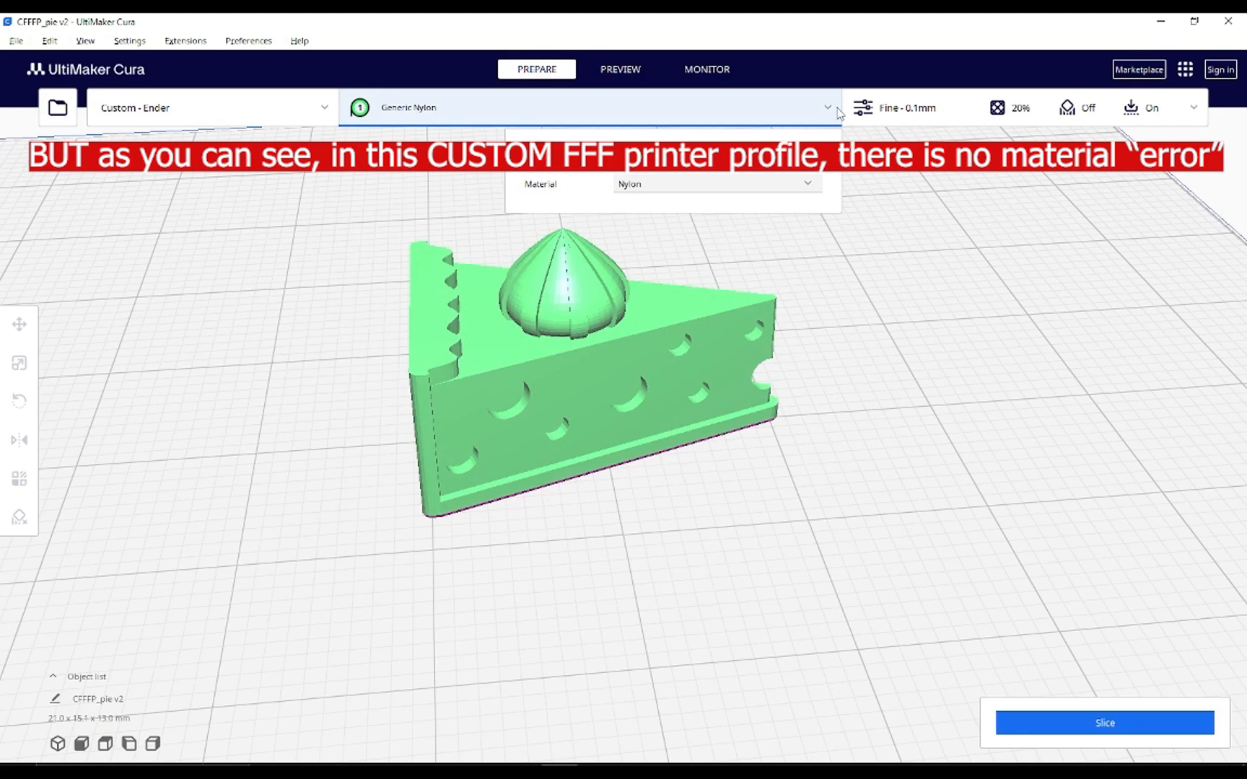